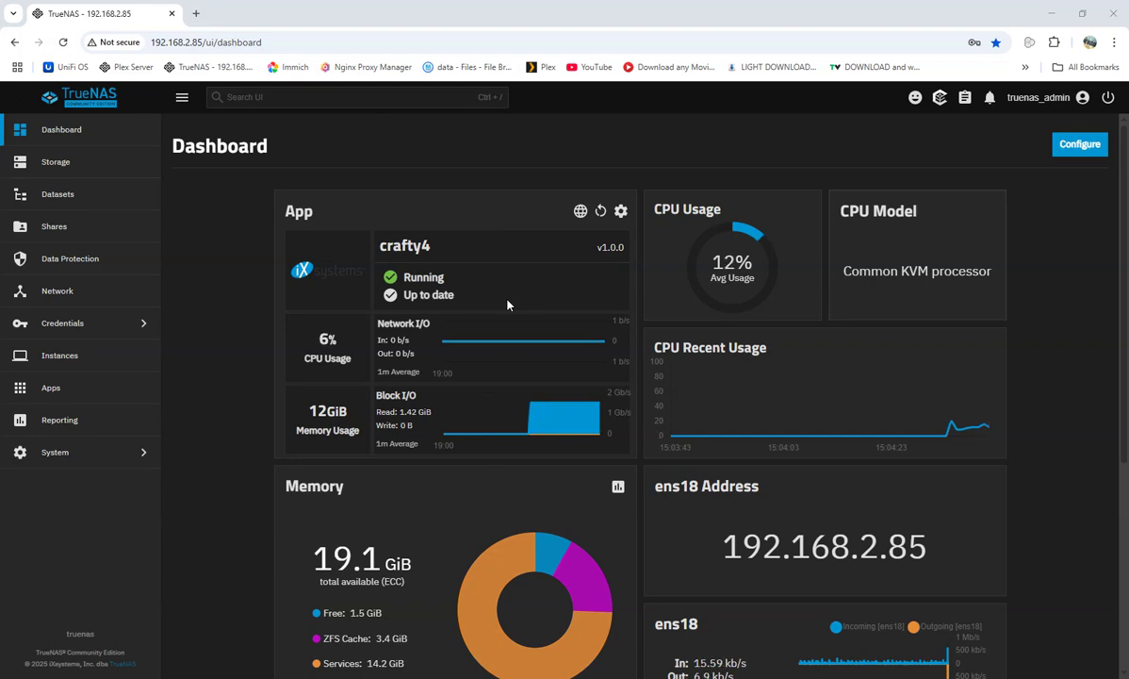
Open the Discover Apps catalog, which lists 164 available apps and 3 installed.
{"action": "left_click", "coordinate": [103, 391]}
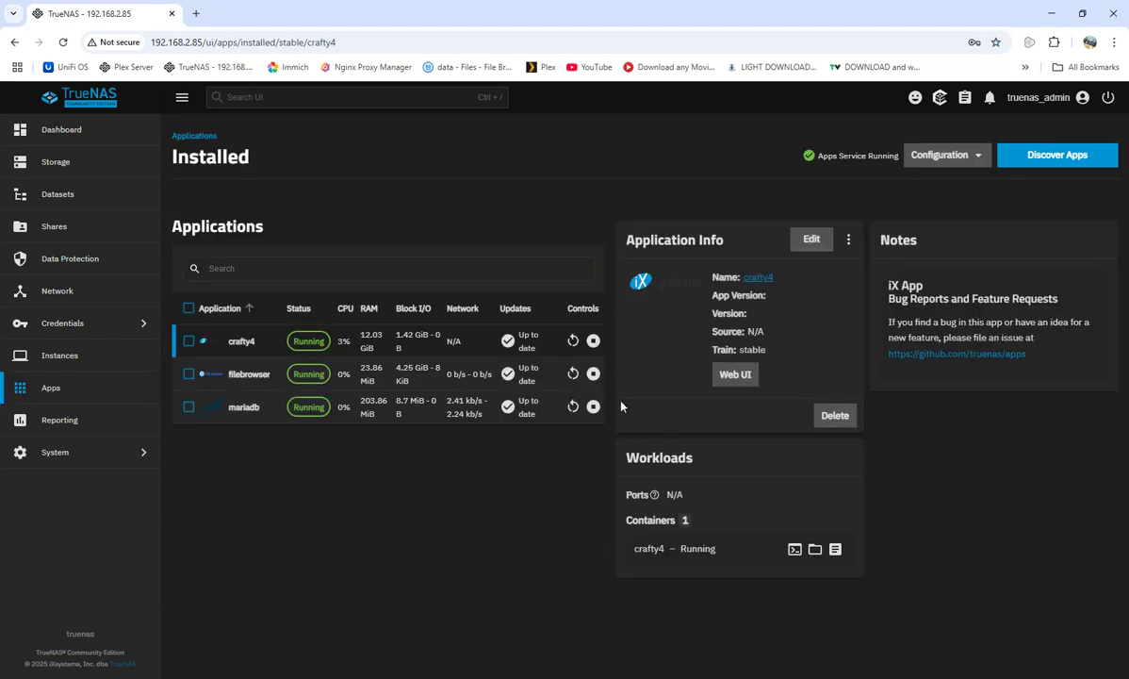
{"action": "left_click", "coordinate": [1048, 158]}
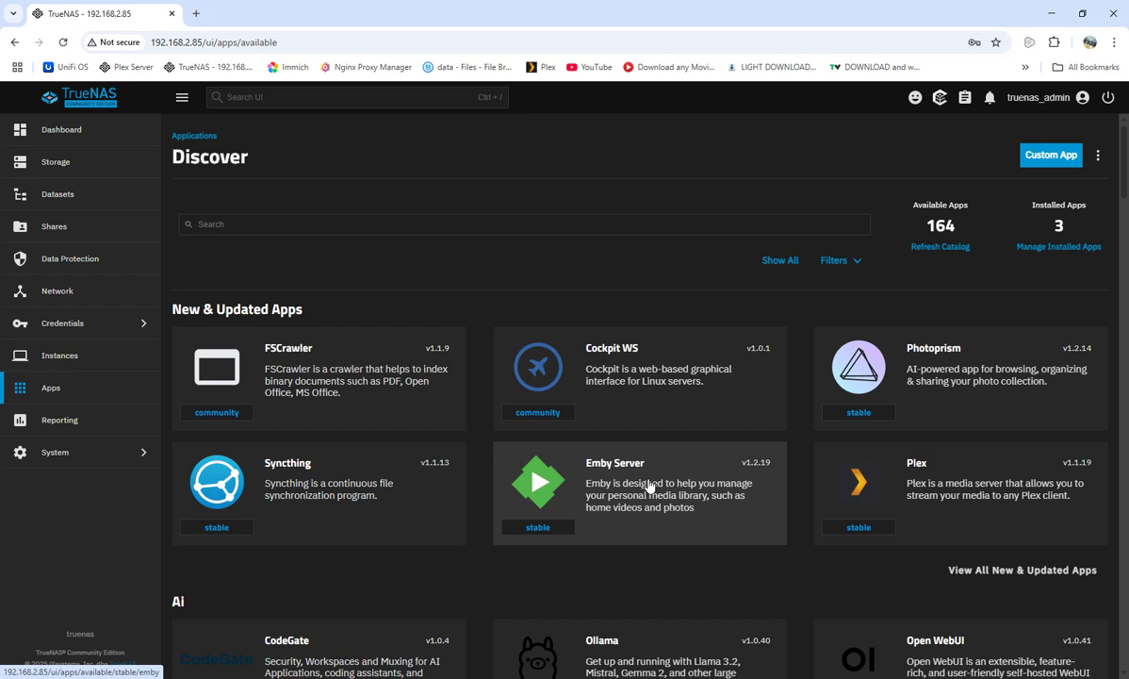
Sign in to Nginx Proxy Manager with the saved login and view the seven proxy hosts.
{"action": "left_click", "coordinate": [359, 67]}
{"action": "left_click", "coordinate": [663, 345]}
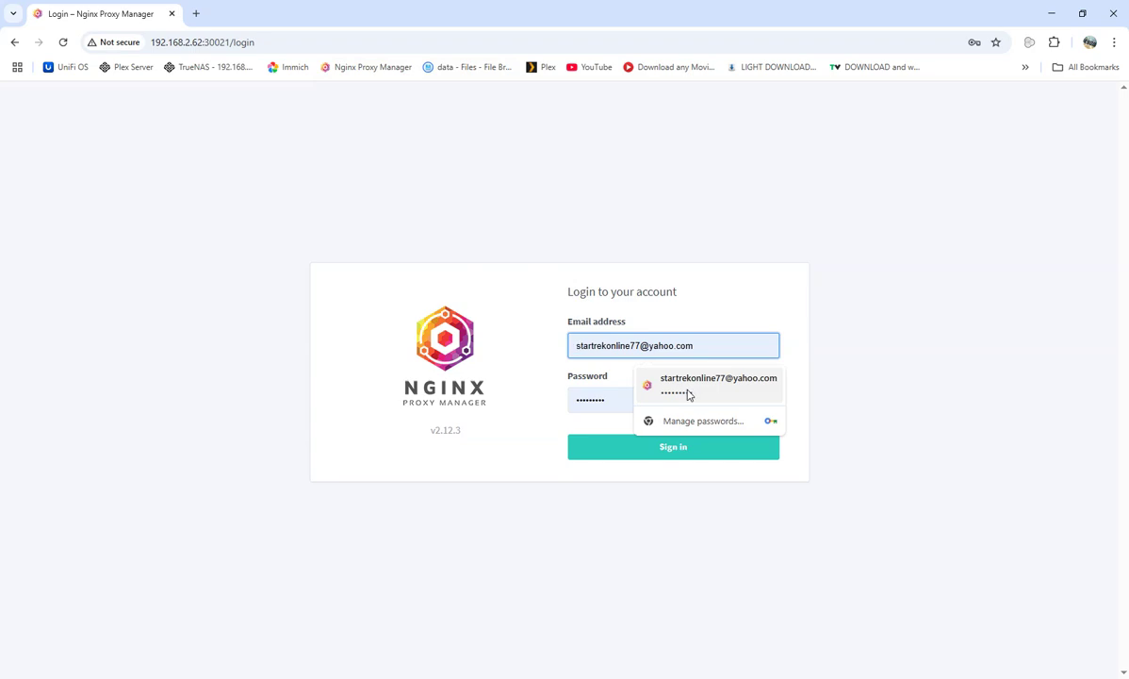
{"action": "left_click", "coordinate": [689, 387]}
{"action": "left_click", "coordinate": [625, 449]}
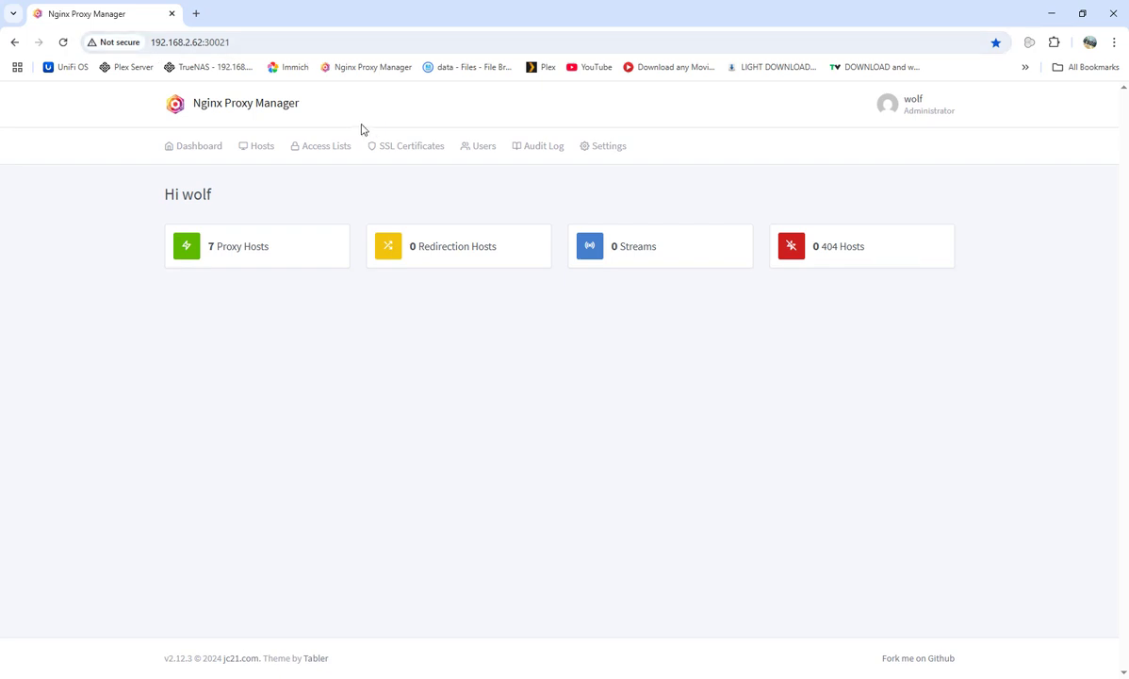
{"action": "left_click", "coordinate": [234, 253]}
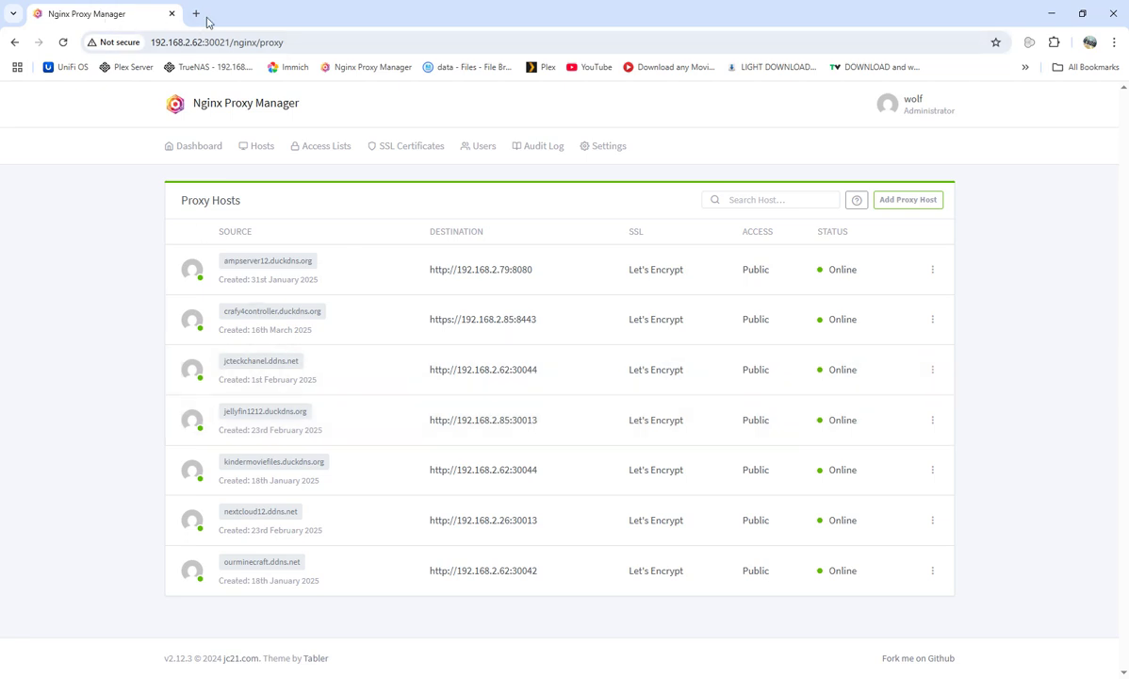
Return to the proxy dashboard, then add an 'emby' dataset under test with the Apps preset.
{"action": "left_click", "coordinate": [14, 43]}
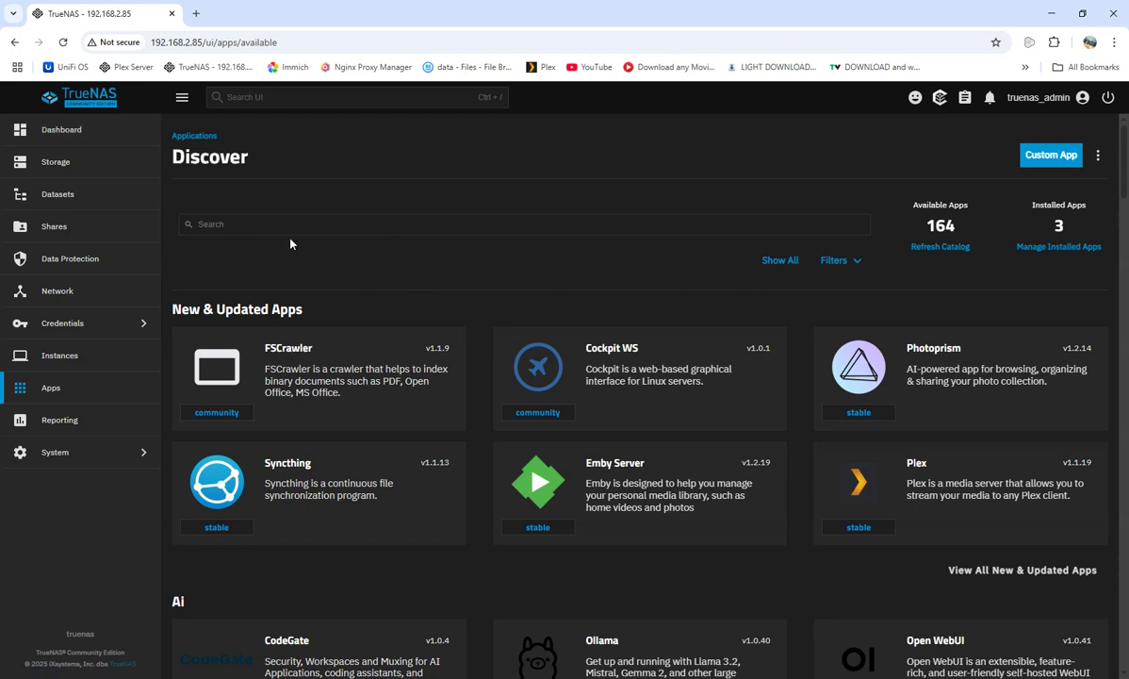
{"action": "left_click", "coordinate": [64, 197]}
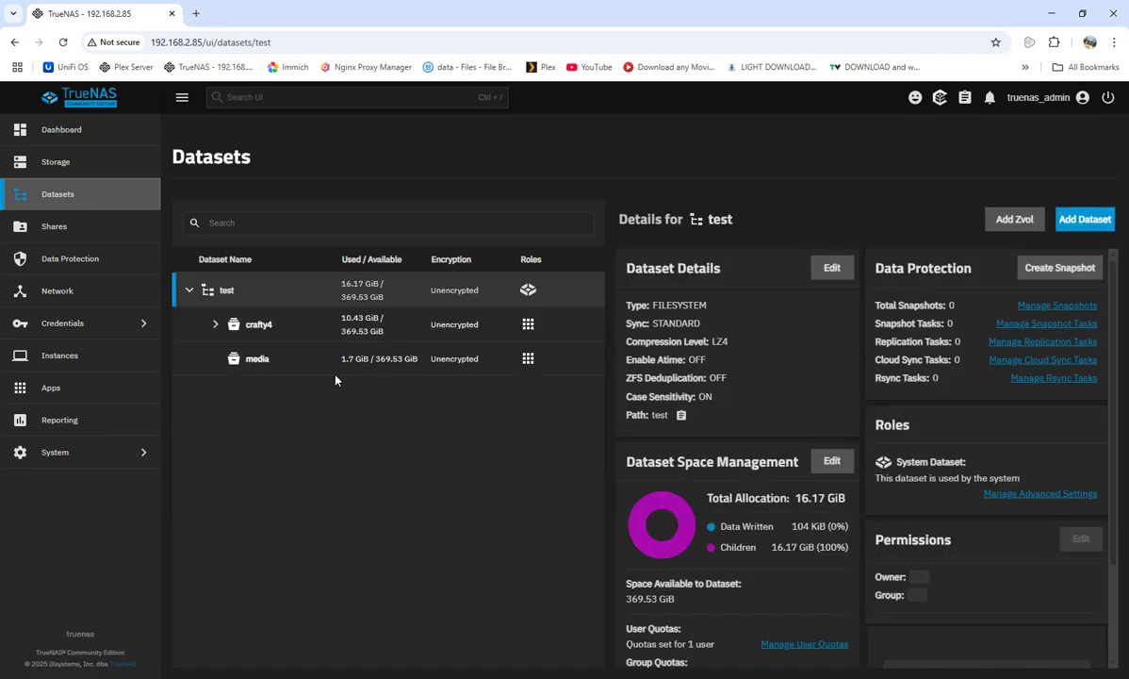
{"action": "left_click", "coordinate": [1075, 218]}
{"action": "left_click", "coordinate": [684, 318]}
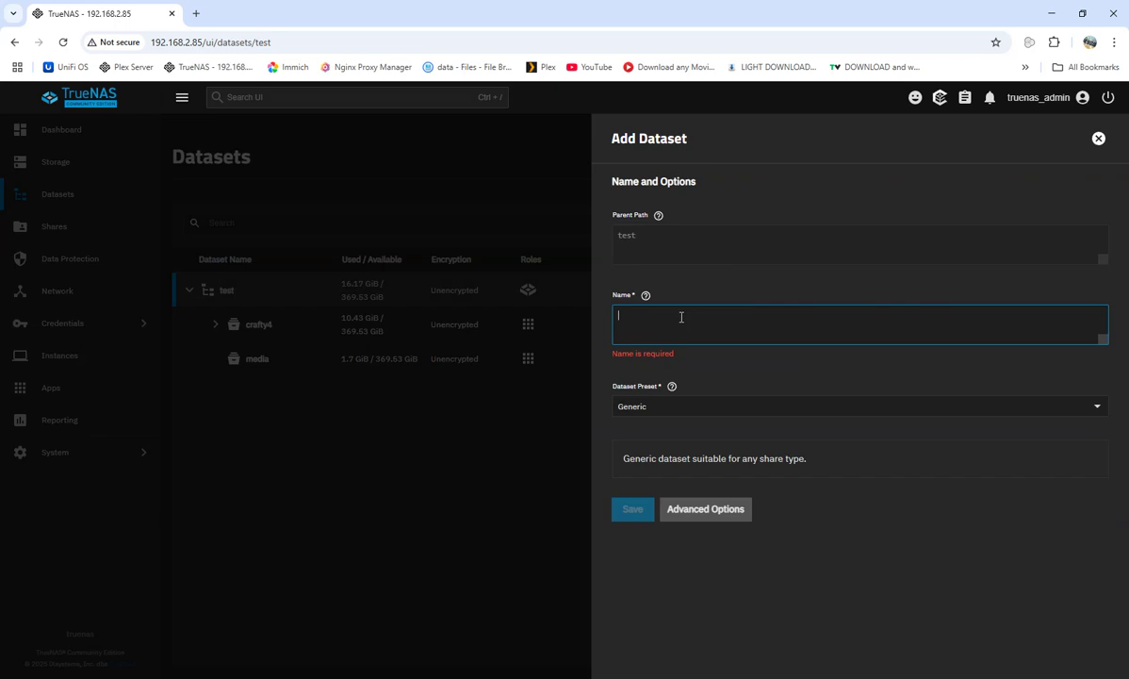
{"action": "type", "text": "c"}
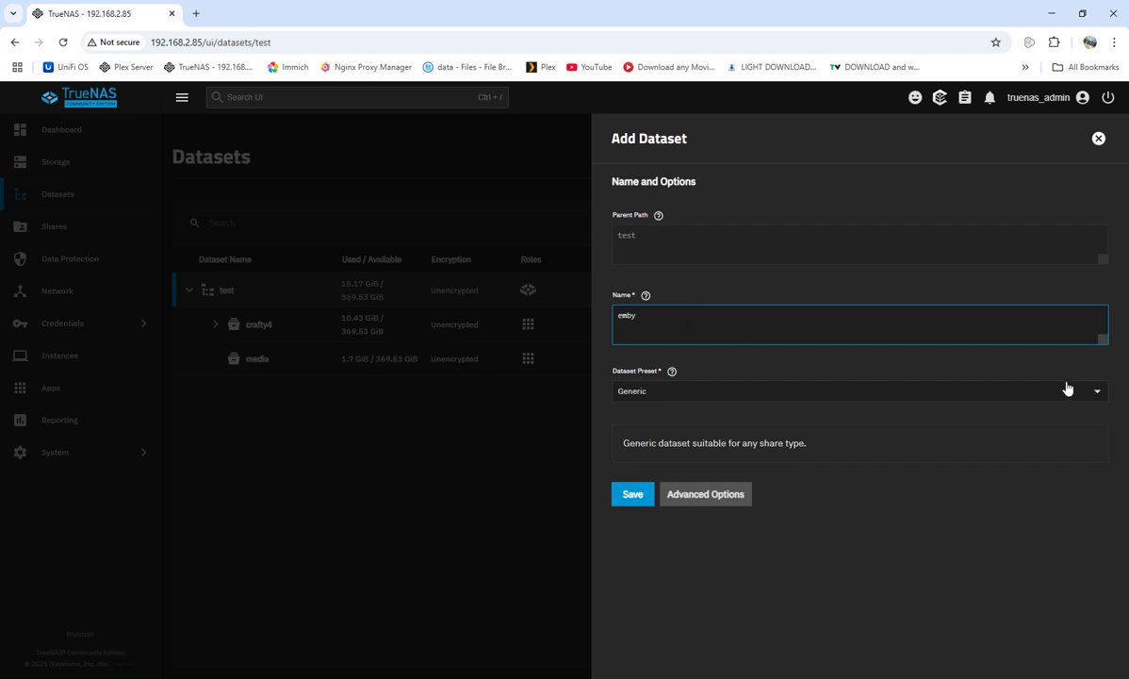
{"action": "left_click", "coordinate": [1097, 398]}
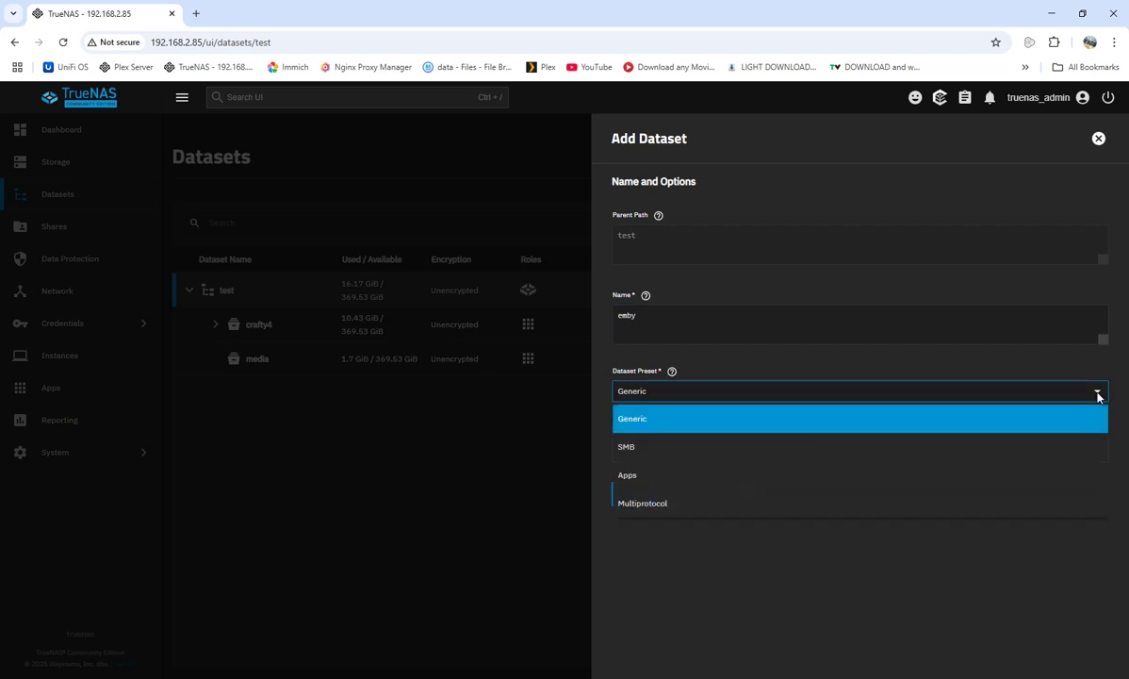
{"action": "left_click", "coordinate": [669, 477]}
{"action": "left_click", "coordinate": [630, 510]}
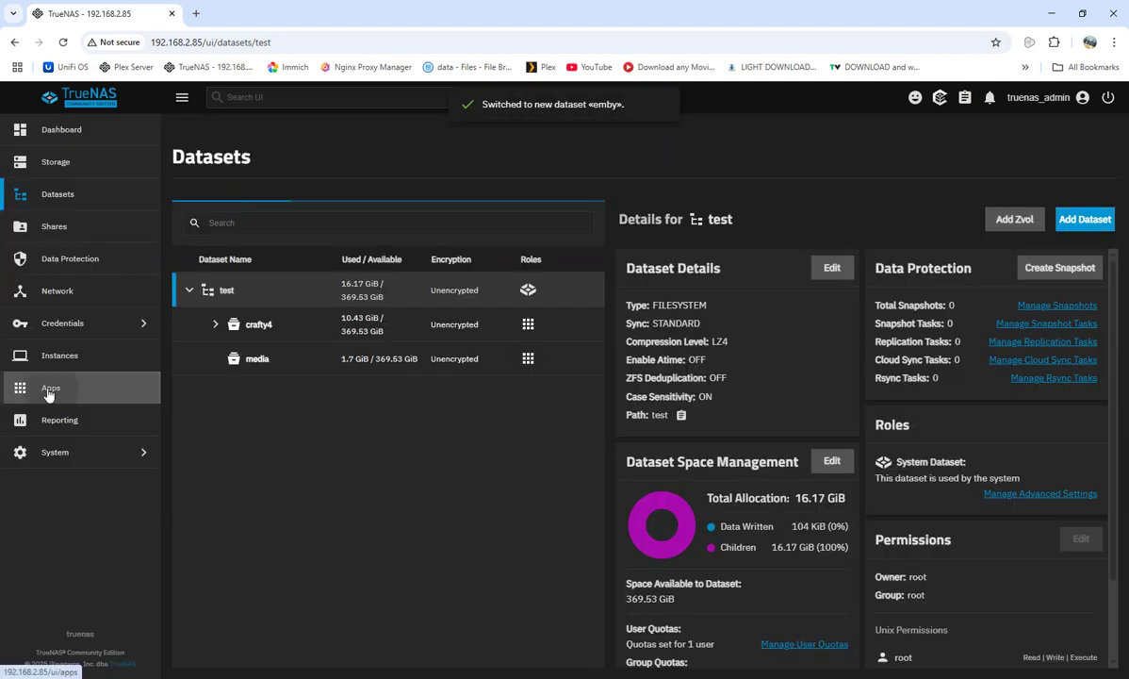
Open the Emby Server install form from the catalog and scroll down to its storage settings.
{"action": "left_click", "coordinate": [45, 394]}
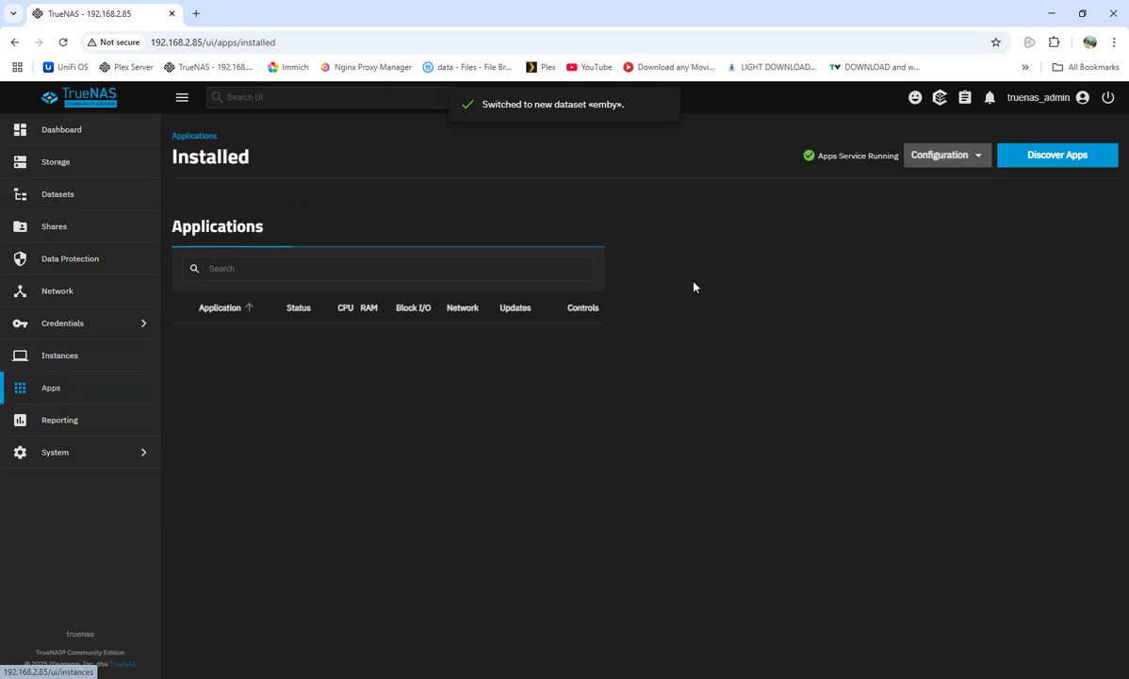
{"action": "left_click", "coordinate": [1045, 156]}
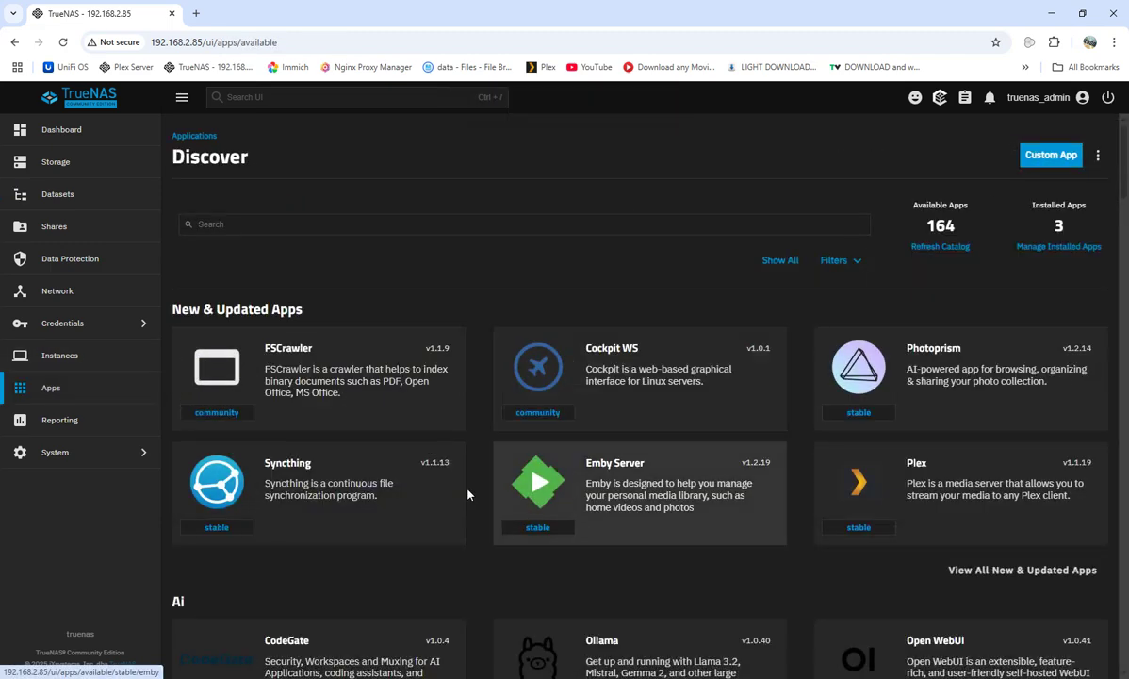
{"action": "left_click", "coordinate": [637, 453]}
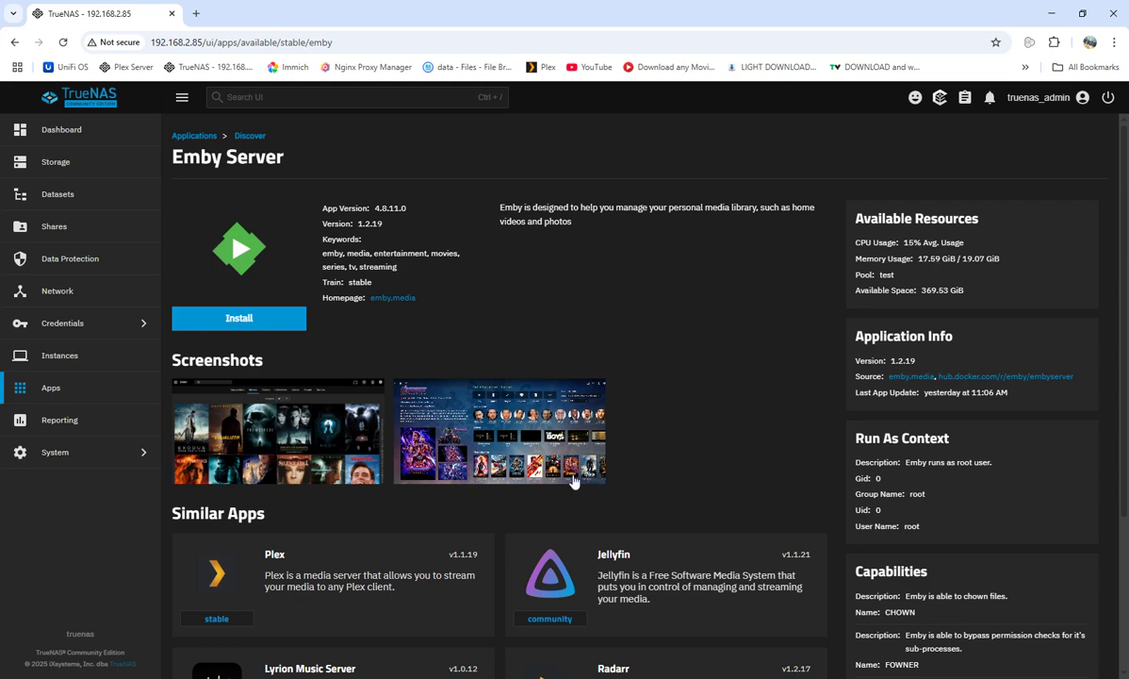
{"action": "left_click", "coordinate": [194, 315]}
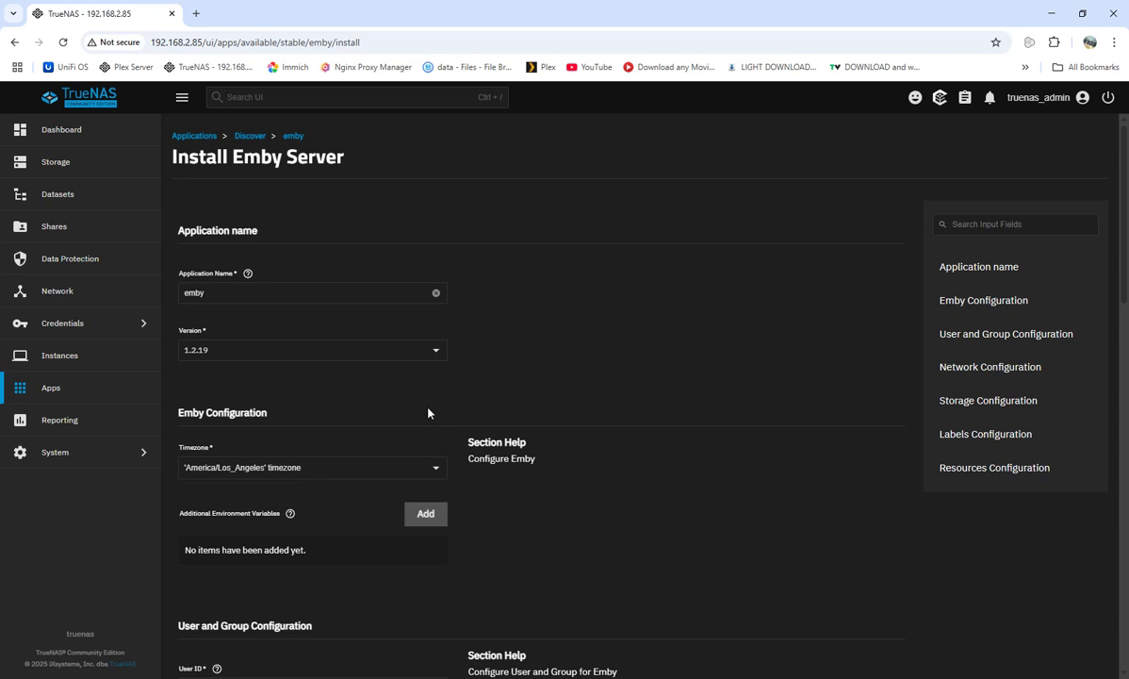
{"action": "scroll", "coordinate": [419, 443], "scroll_direction": "down", "scroll_amount": 6}
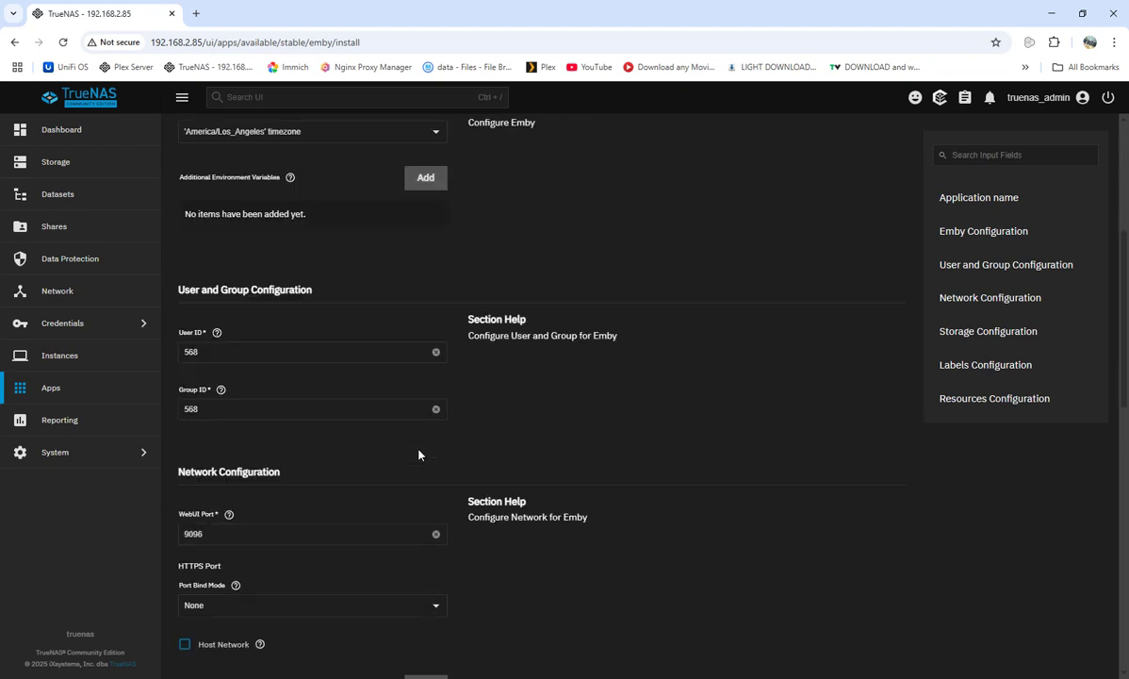
{"action": "scroll", "coordinate": [240, 325], "scroll_direction": "down", "scroll_amount": 2}
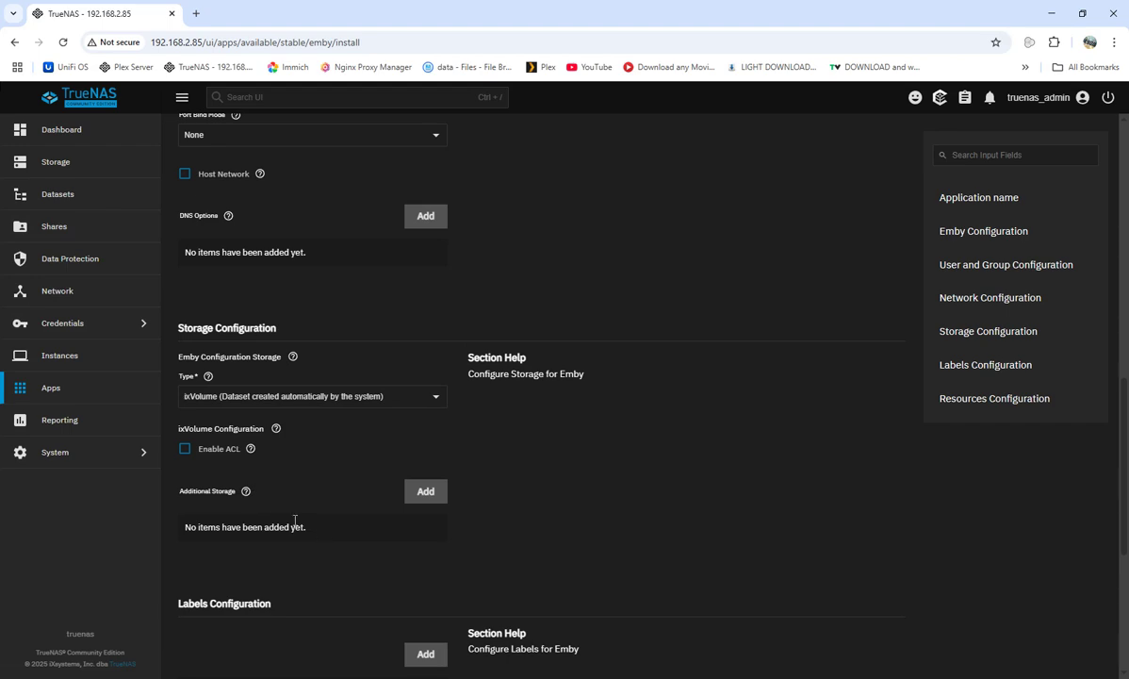
Add a child dataset 'congif' inside emby with the Apps preset and save it.
{"action": "left_click", "coordinate": [59, 194]}
{"action": "left_click", "coordinate": [257, 360]}
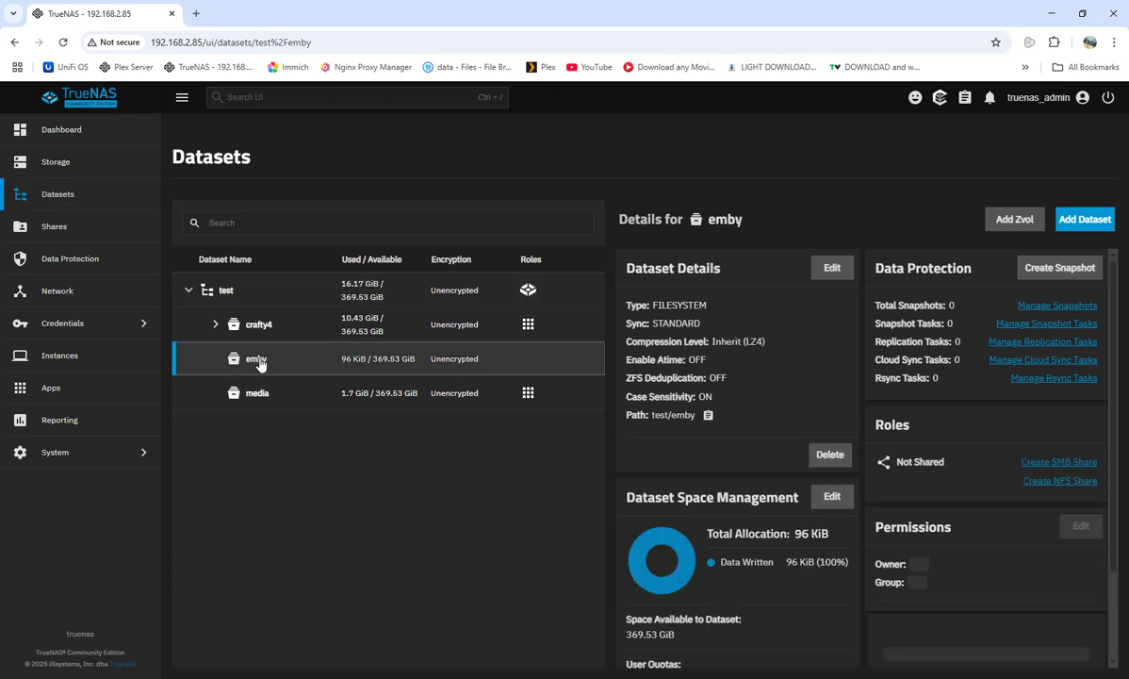
{"action": "left_click", "coordinate": [1084, 226]}
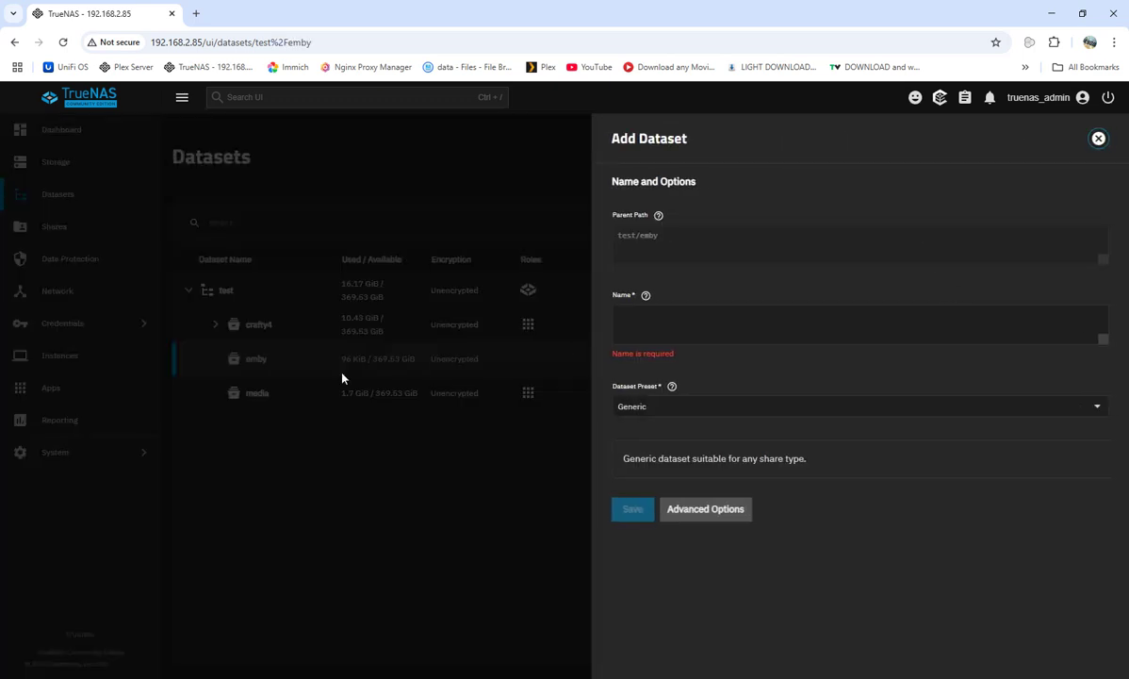
{"action": "left_click", "coordinate": [625, 318]}
{"action": "type", "text": "congif"}
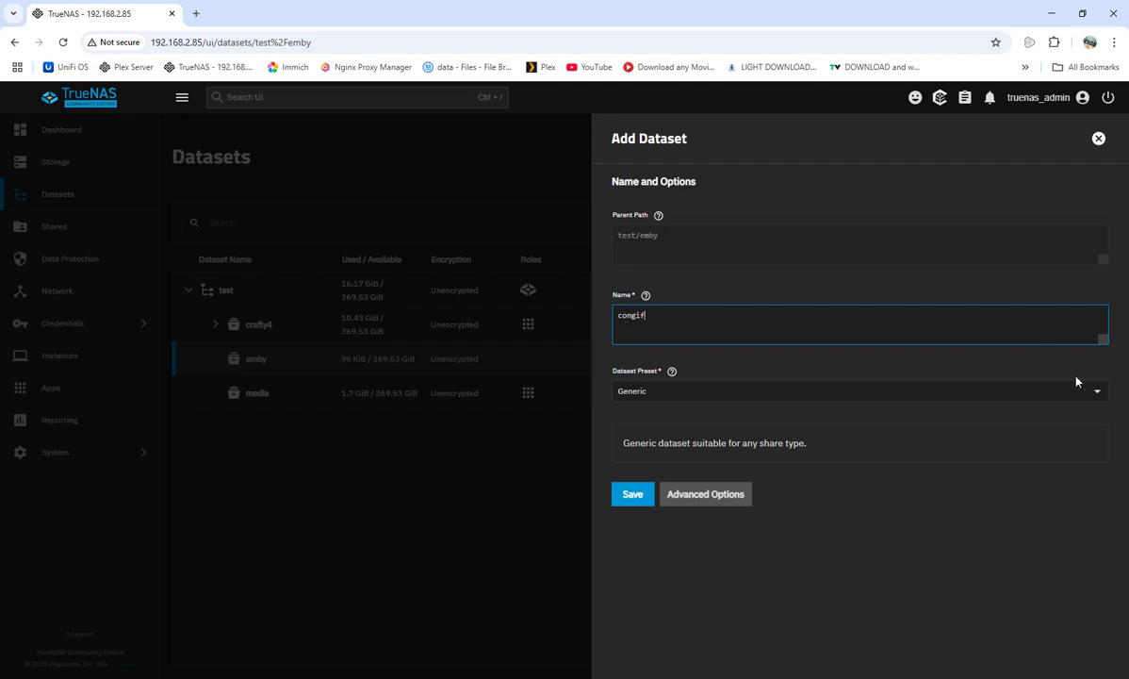
{"action": "left_click", "coordinate": [1097, 398]}
{"action": "left_click", "coordinate": [648, 487]}
{"action": "left_click", "coordinate": [629, 515]}
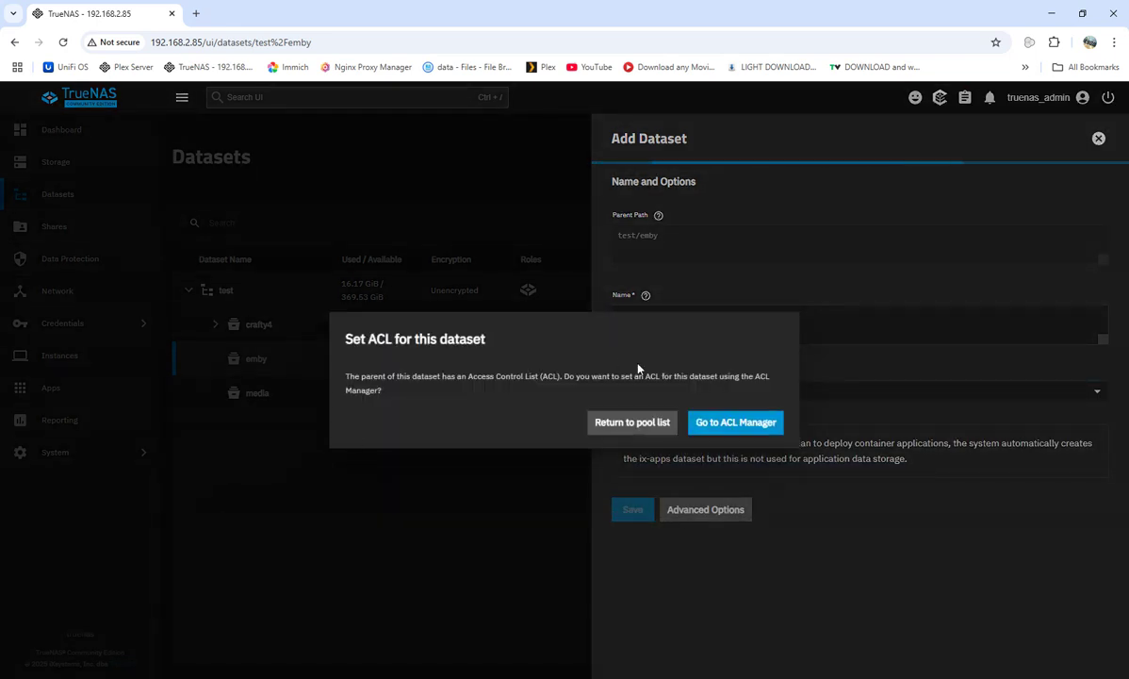
Return to the pool list without setting an ACL, then check the bookmarks overflow list.
{"action": "left_click", "coordinate": [631, 424]}
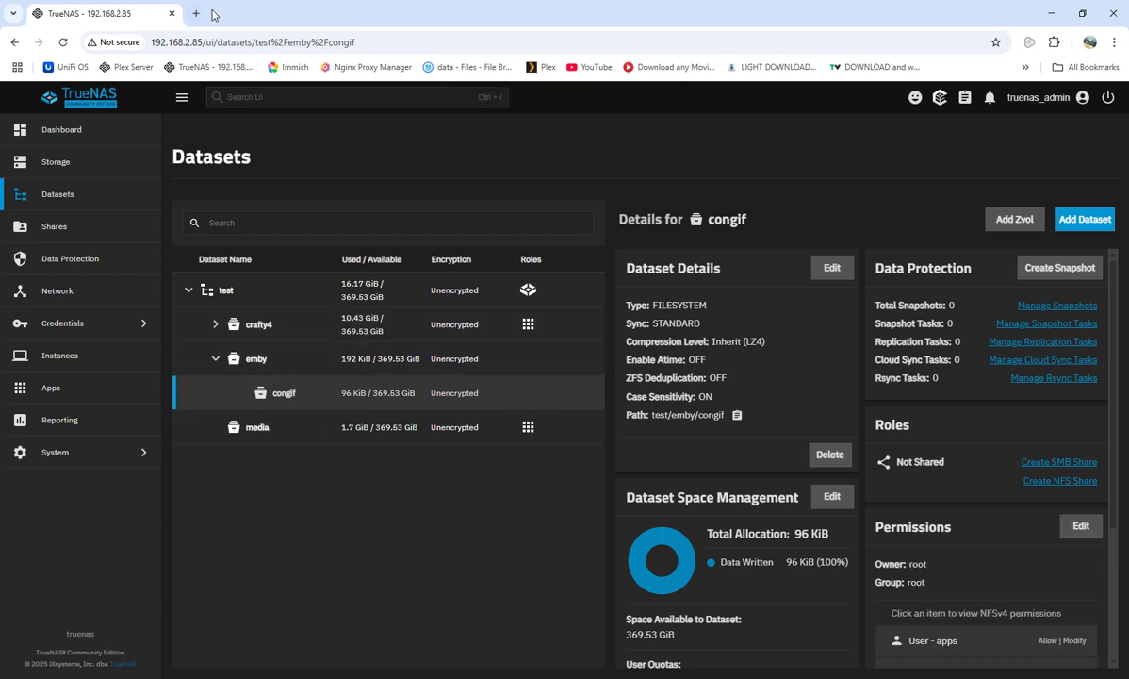
{"action": "left_click", "coordinate": [1024, 67]}
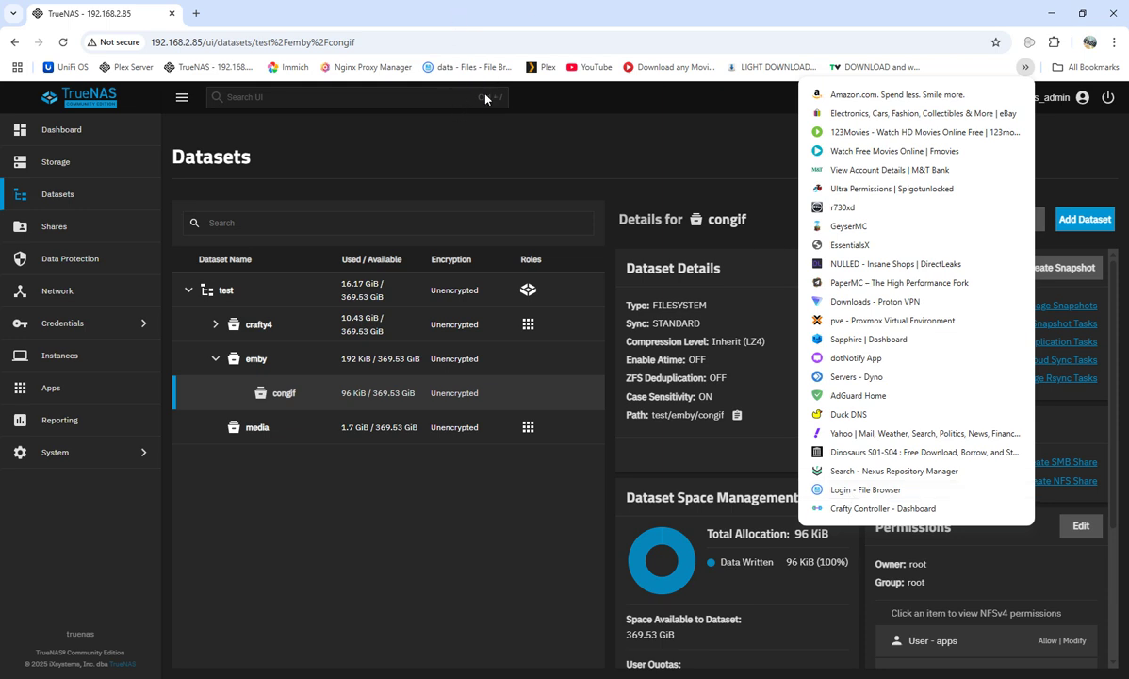
{"action": "left_click", "coordinate": [488, 146]}
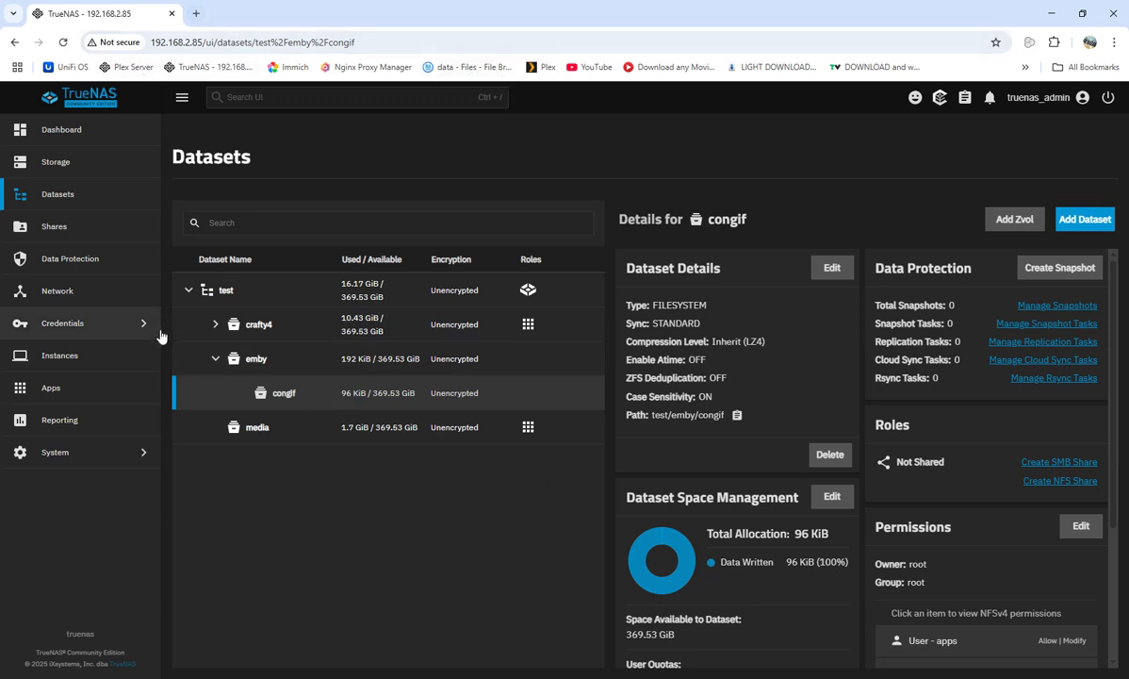
Search the catalog for 'emby' and start installing Emby Server, app name emby, version 1.2.19.
{"action": "left_click", "coordinate": [103, 389]}
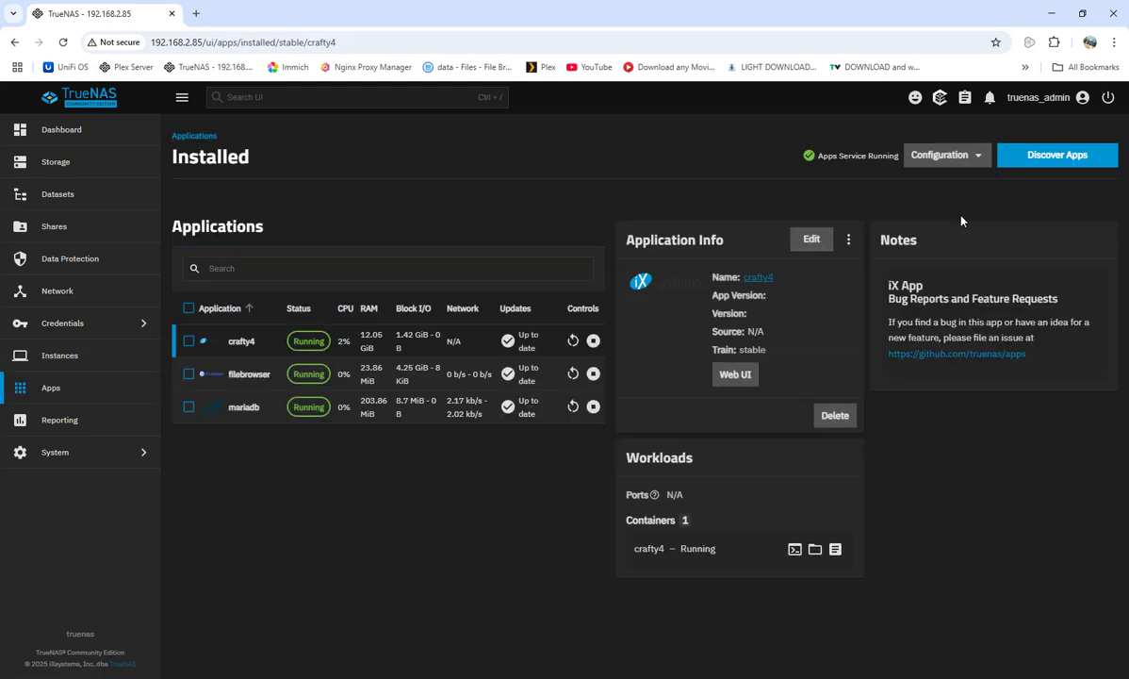
{"action": "left_click", "coordinate": [1031, 159]}
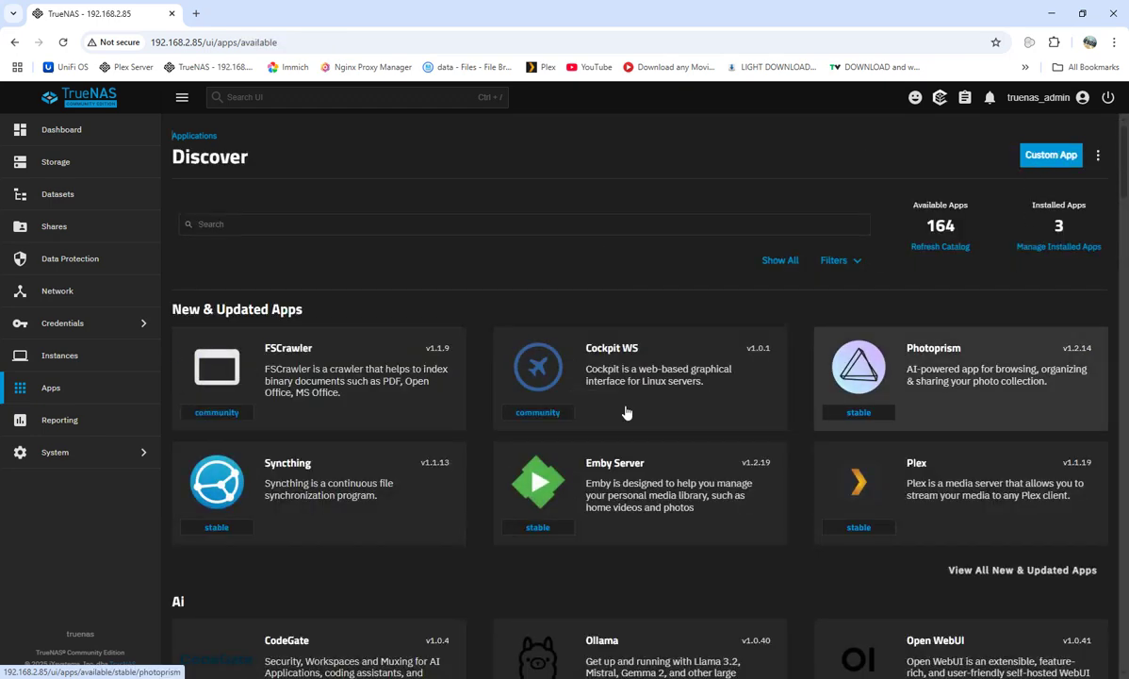
{"action": "left_click", "coordinate": [551, 471]}
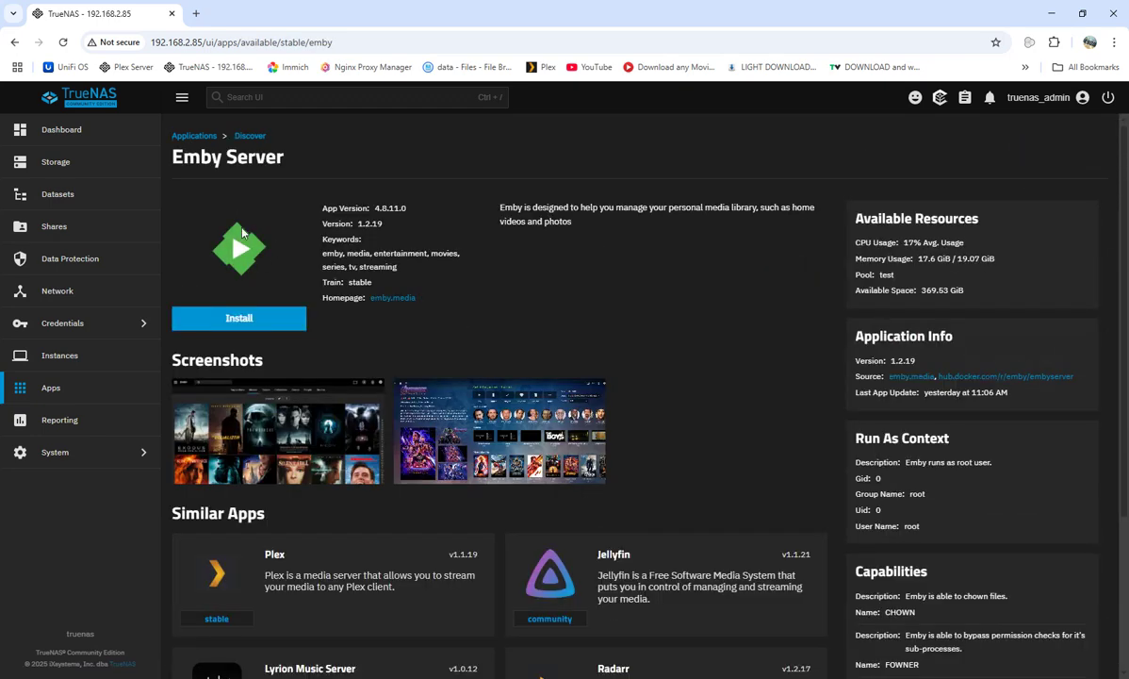
{"action": "left_click", "coordinate": [12, 43]}
{"action": "left_click", "coordinate": [274, 223]}
{"action": "type", "text": "e"}
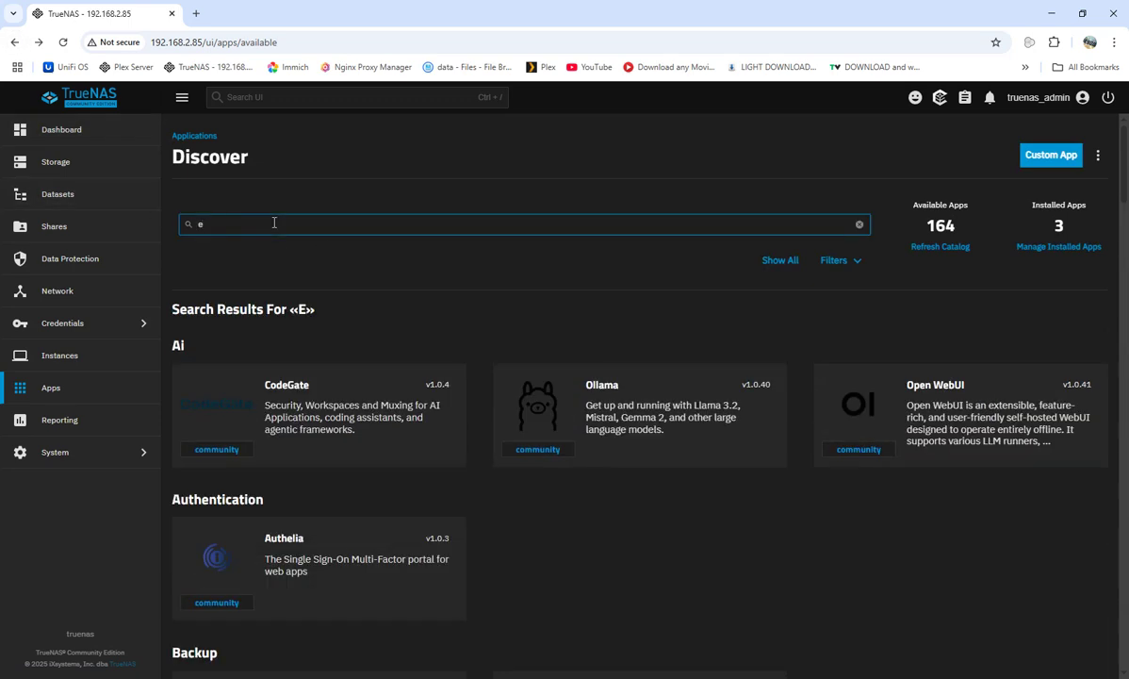
{"action": "type", "text": "mby"}
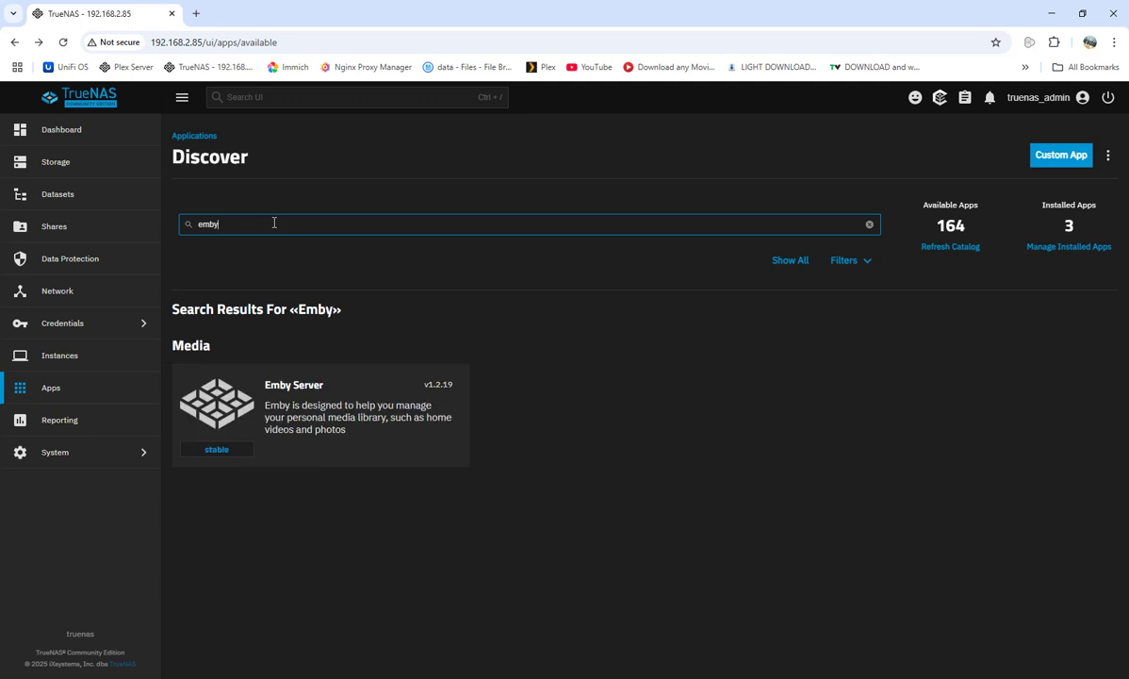
{"action": "left_click", "coordinate": [290, 401]}
{"action": "left_click", "coordinate": [253, 318]}
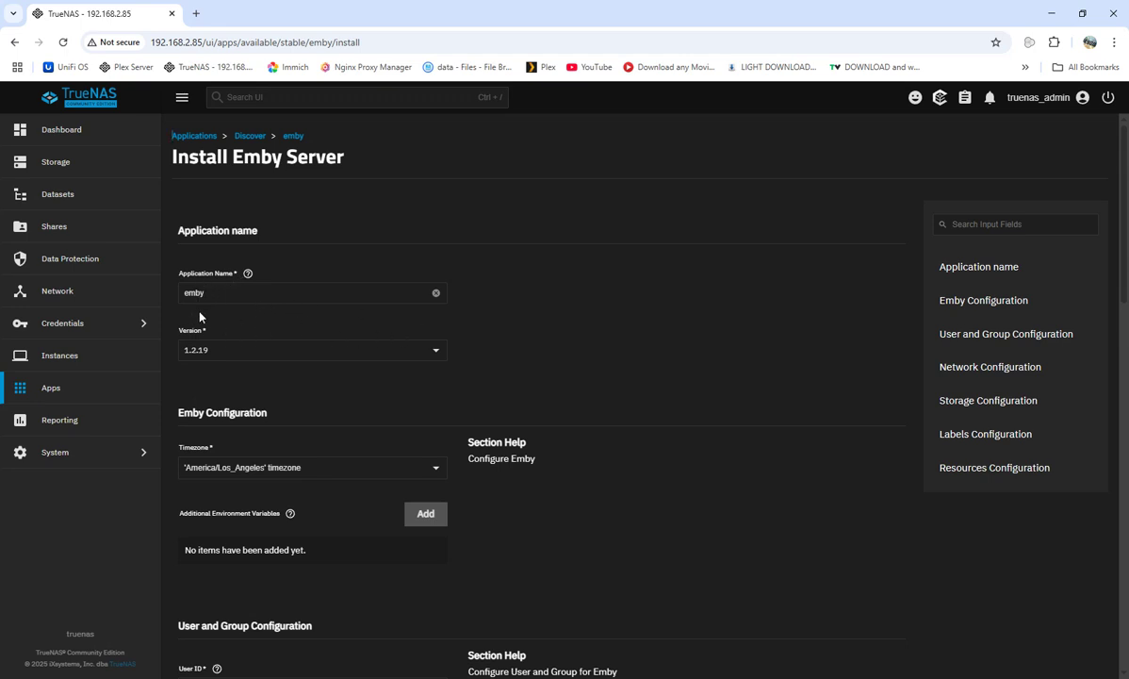
Set the Emby timezone to America/New_York.
{"action": "scroll", "coordinate": [358, 389], "scroll_direction": "down", "scroll_amount": 1}
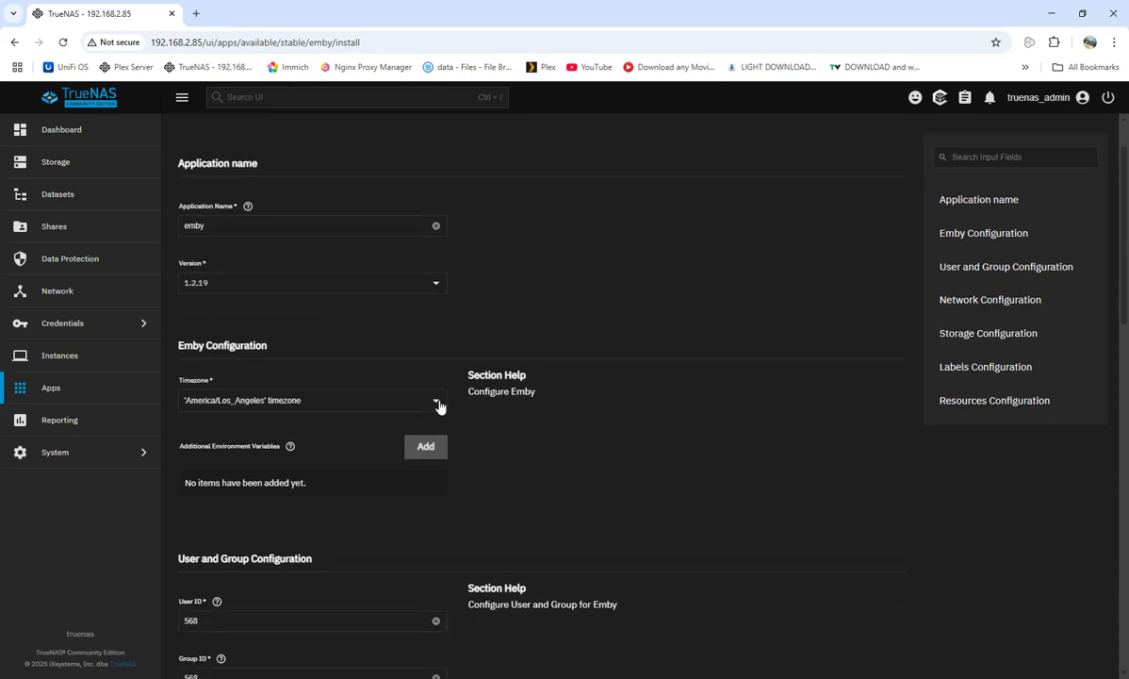
{"action": "left_click", "coordinate": [439, 405]}
{"action": "scroll", "coordinate": [356, 452], "scroll_direction": "down", "scroll_amount": 5}
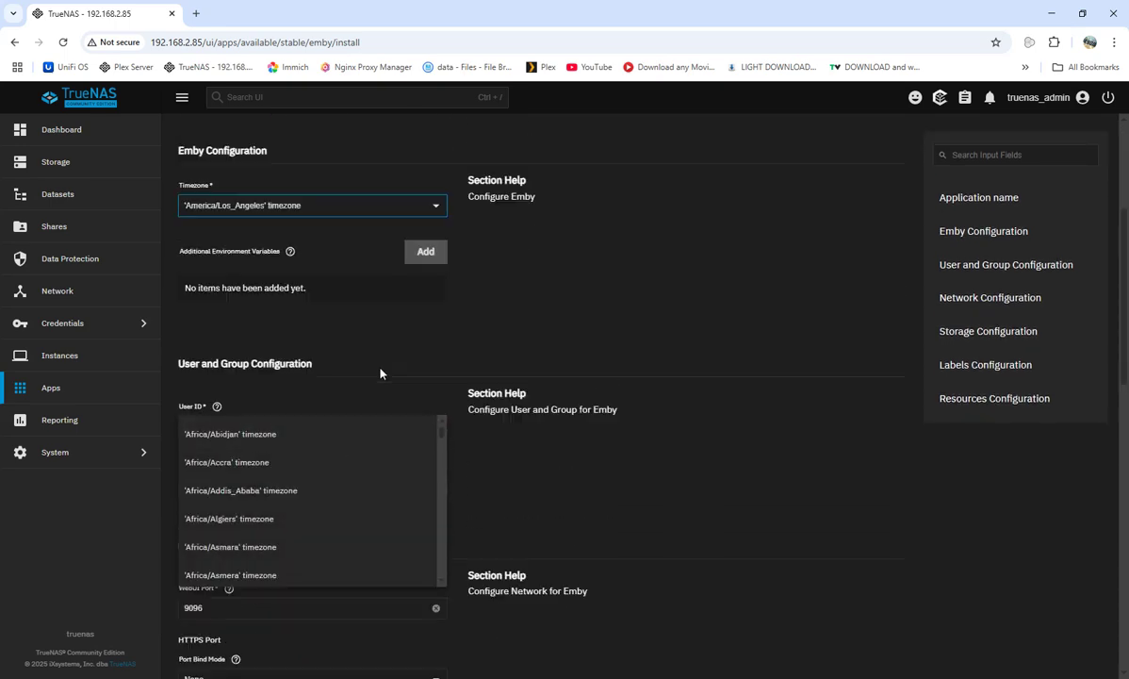
{"action": "scroll", "coordinate": [346, 462], "scroll_direction": "down", "scroll_amount": 10}
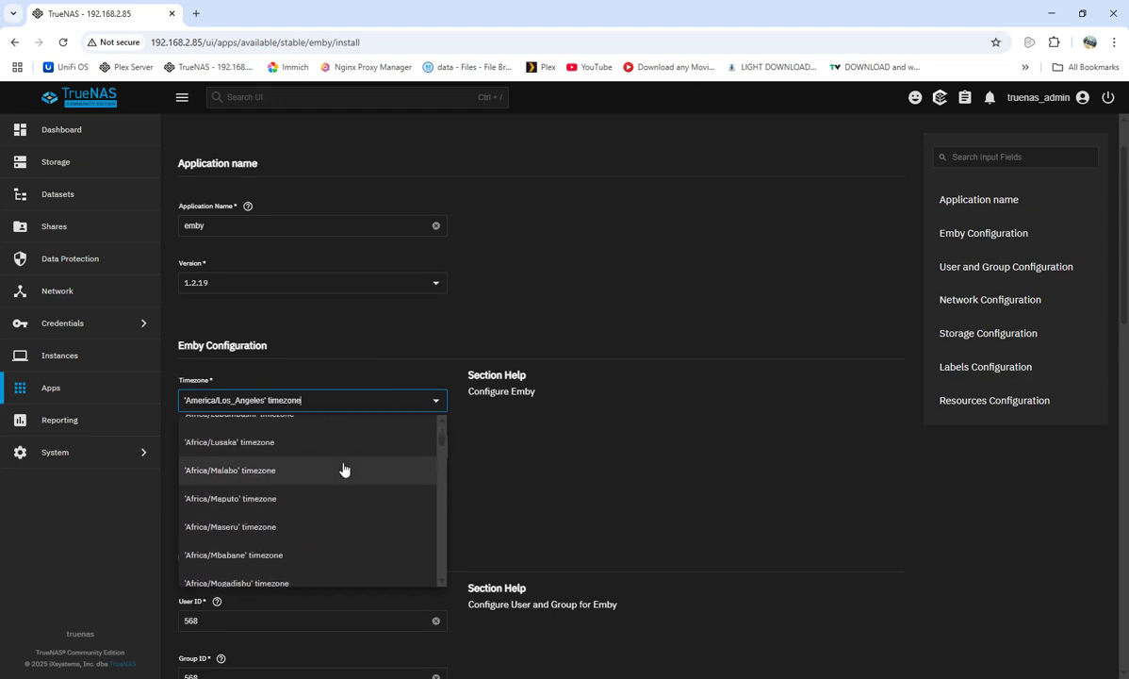
{"action": "scroll", "coordinate": [346, 469], "scroll_direction": "down", "scroll_amount": 20}
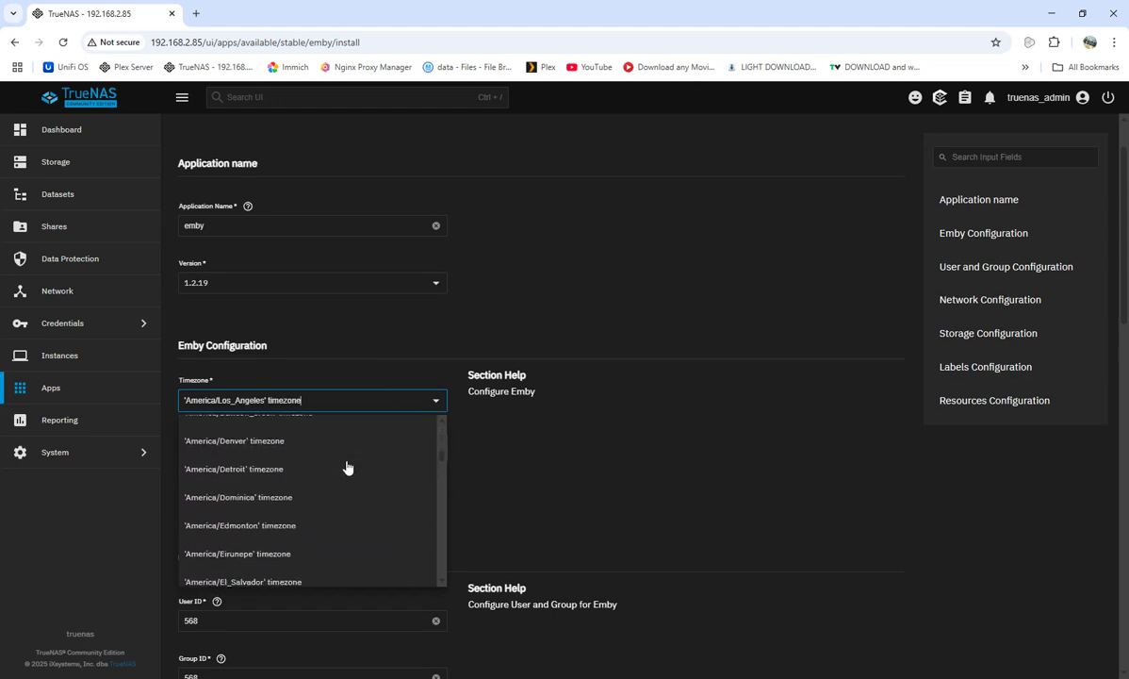
{"action": "scroll", "coordinate": [348, 465], "scroll_direction": "down", "scroll_amount": 20}
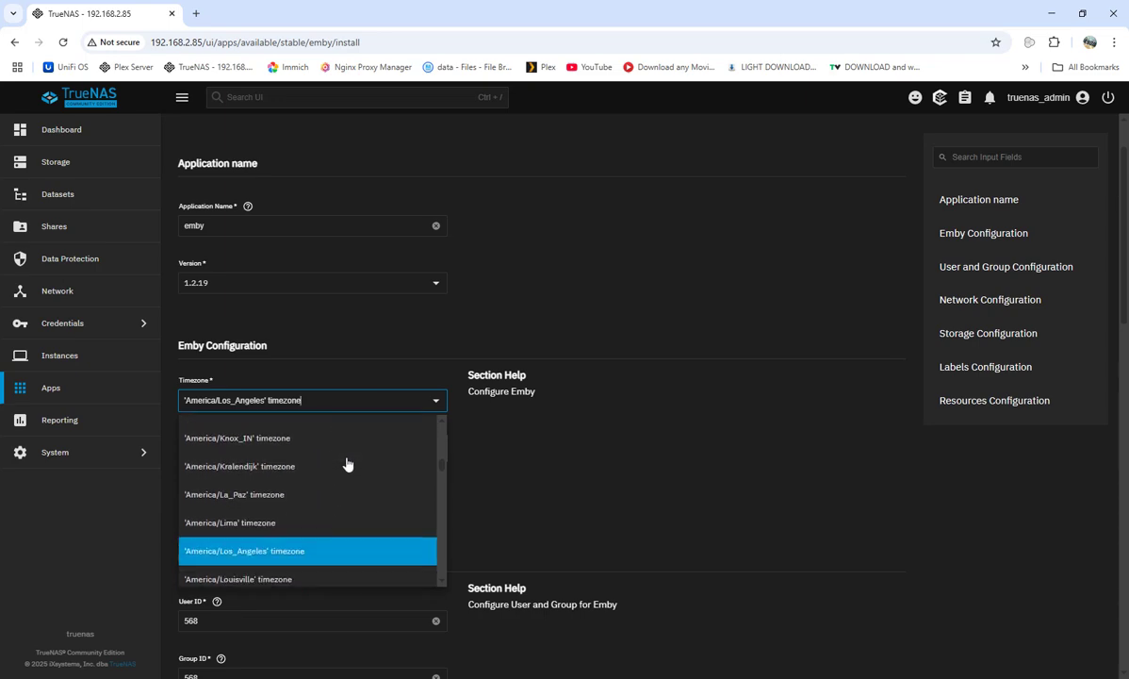
{"action": "scroll", "coordinate": [346, 466], "scroll_direction": "down", "scroll_amount": 15}
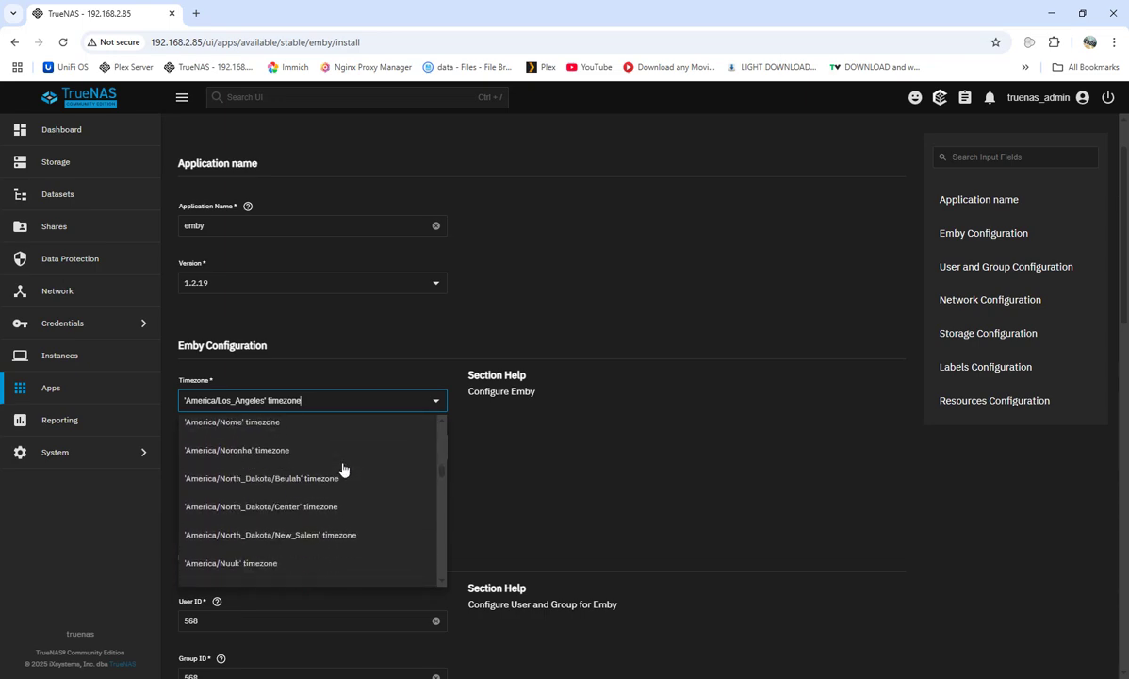
{"action": "scroll", "coordinate": [315, 466], "scroll_direction": "up", "scroll_amount": 3}
{"action": "left_click", "coordinate": [267, 440]}
Switch configuration storage to Host Path and expand /mnt/test/emby in the path tree.
{"action": "scroll", "coordinate": [622, 471], "scroll_direction": "down", "scroll_amount": 3}
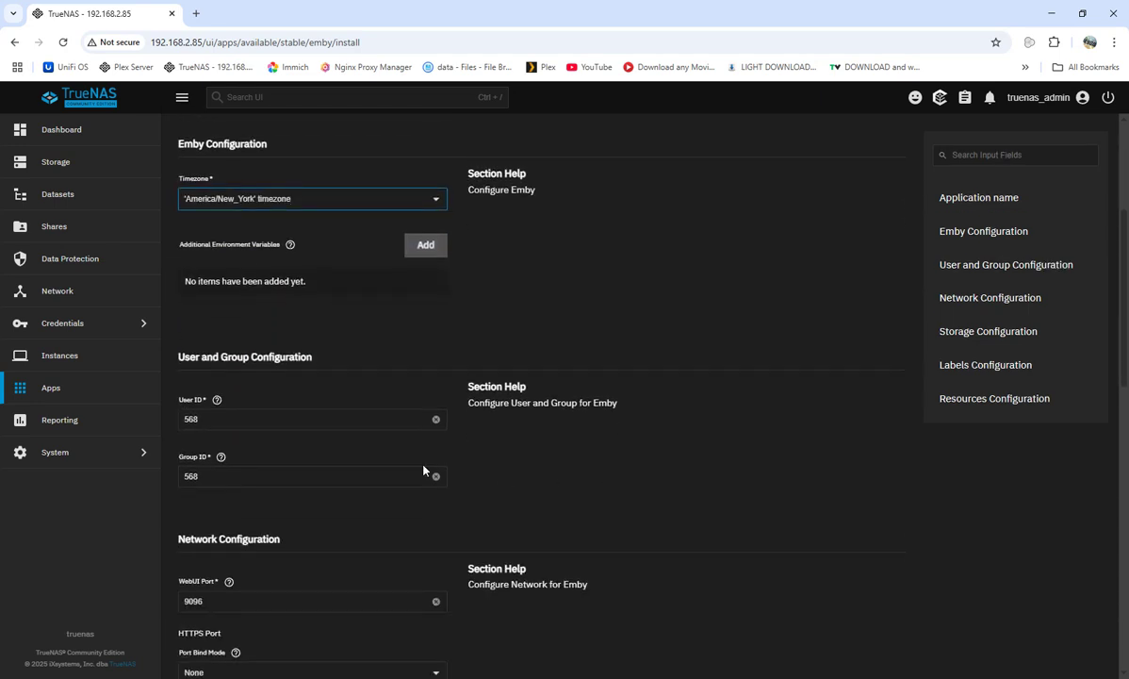
{"action": "scroll", "coordinate": [670, 468], "scroll_direction": "down", "scroll_amount": 3}
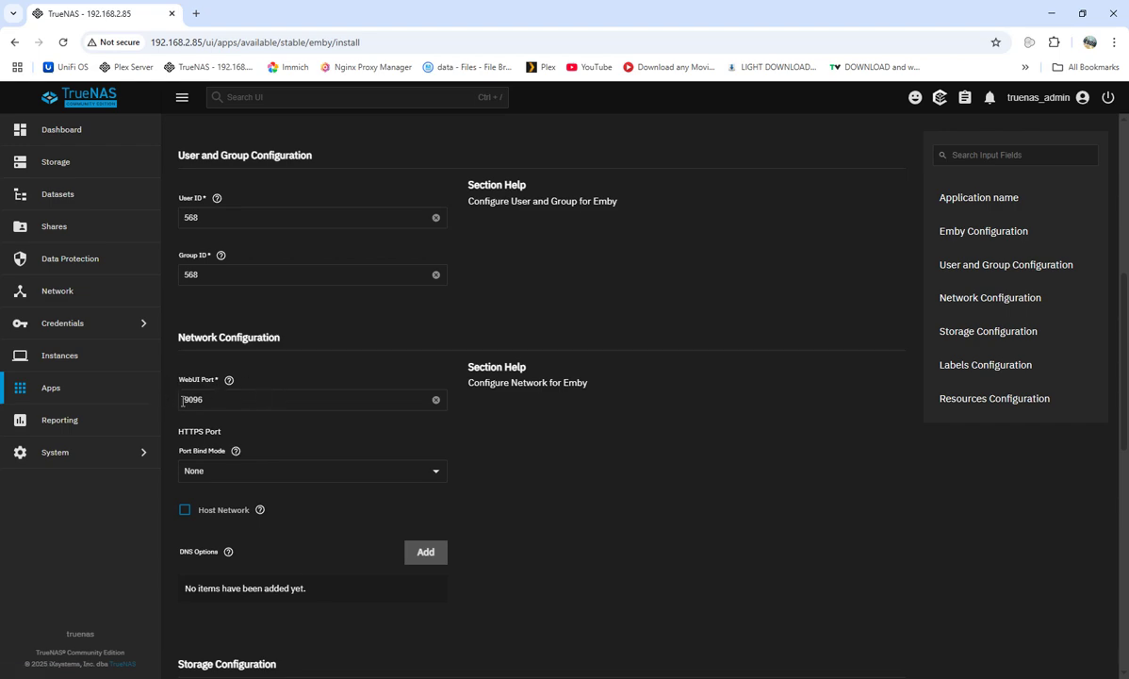
{"action": "scroll", "coordinate": [452, 475], "scroll_direction": "down", "scroll_amount": 3}
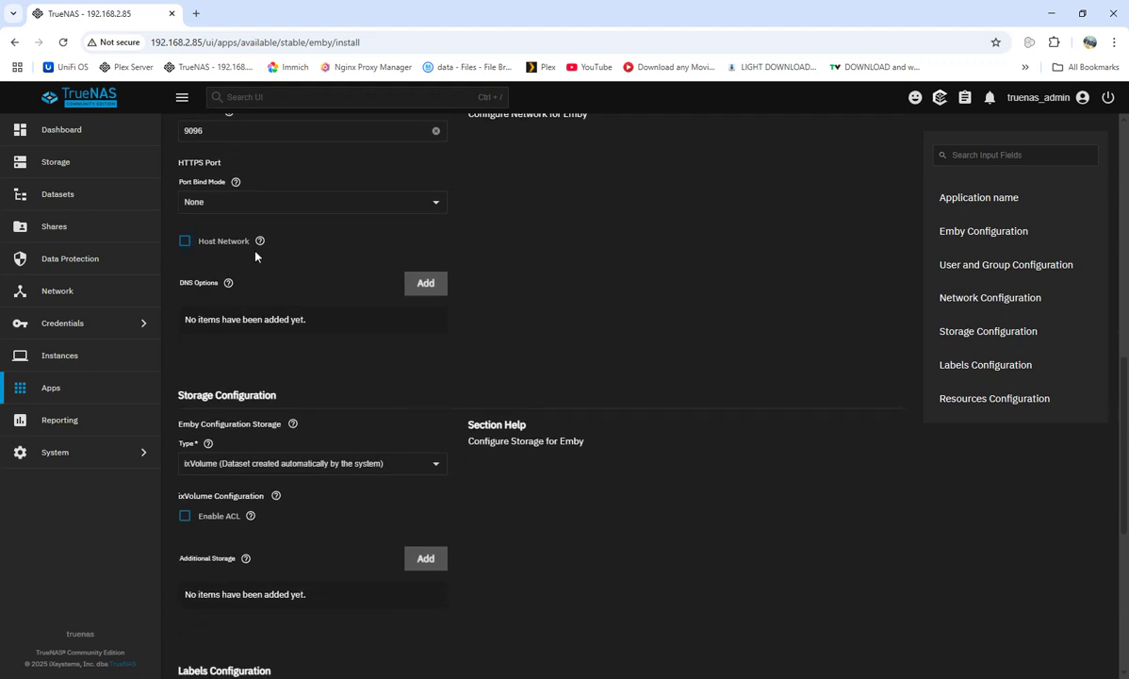
{"action": "left_click", "coordinate": [437, 471]}
{"action": "left_click", "coordinate": [273, 494]}
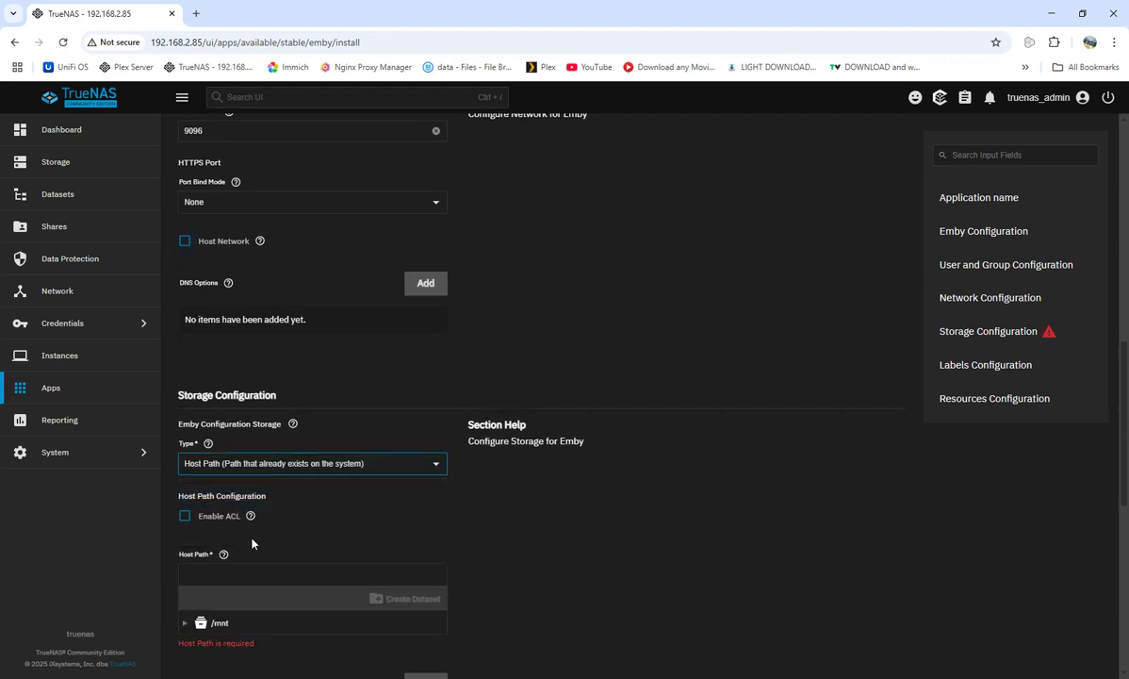
{"action": "scroll", "coordinate": [274, 535], "scroll_direction": "down", "scroll_amount": 2}
{"action": "left_click", "coordinate": [197, 497]}
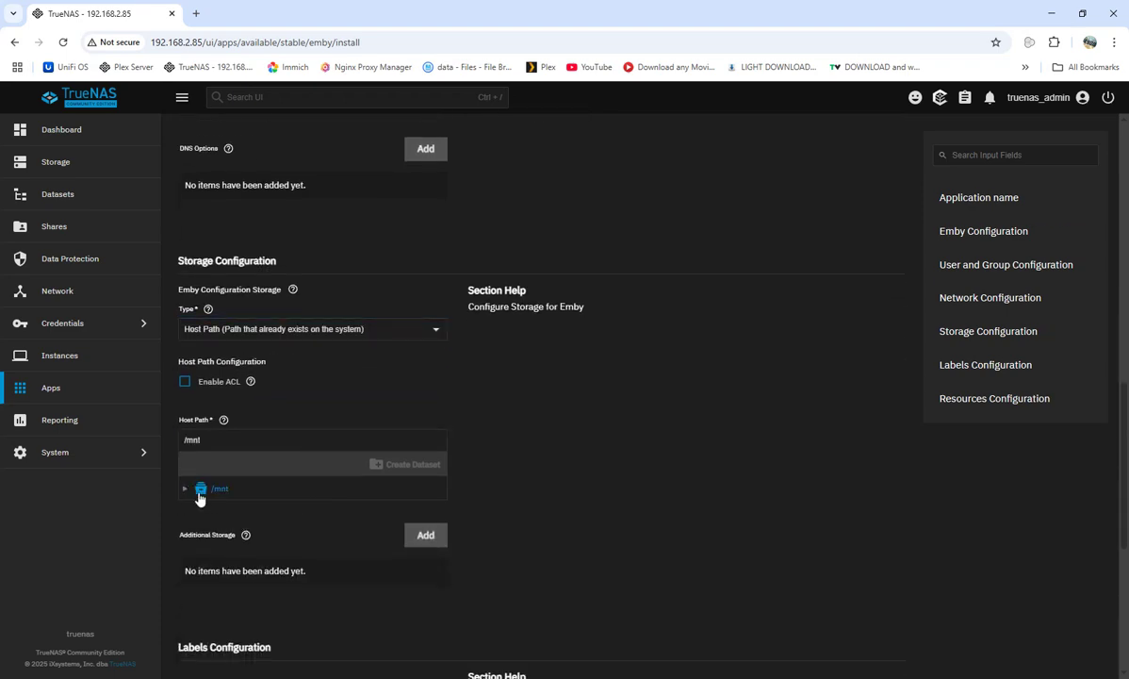
{"action": "left_click", "coordinate": [190, 492]}
{"action": "left_click", "coordinate": [200, 509]}
{"action": "left_click", "coordinate": [212, 551]}
Select congif as the config host path, then add extra Host Path storage mounted at /media.
{"action": "left_click", "coordinate": [266, 575]}
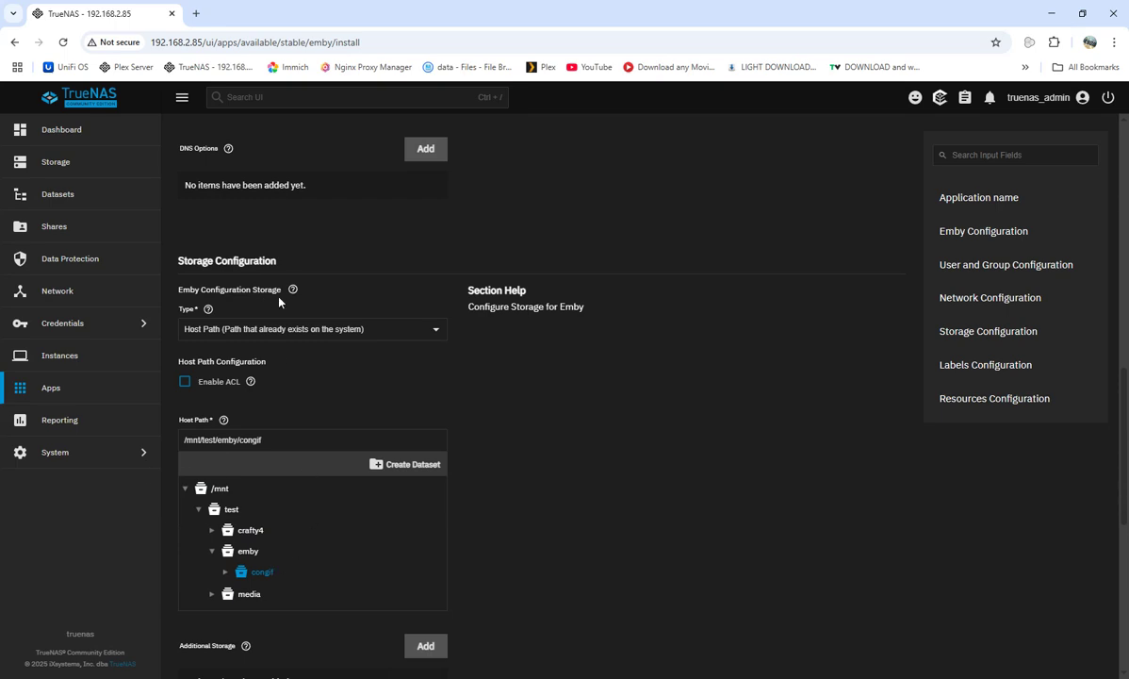
{"action": "scroll", "coordinate": [509, 429], "scroll_direction": "down", "scroll_amount": 3}
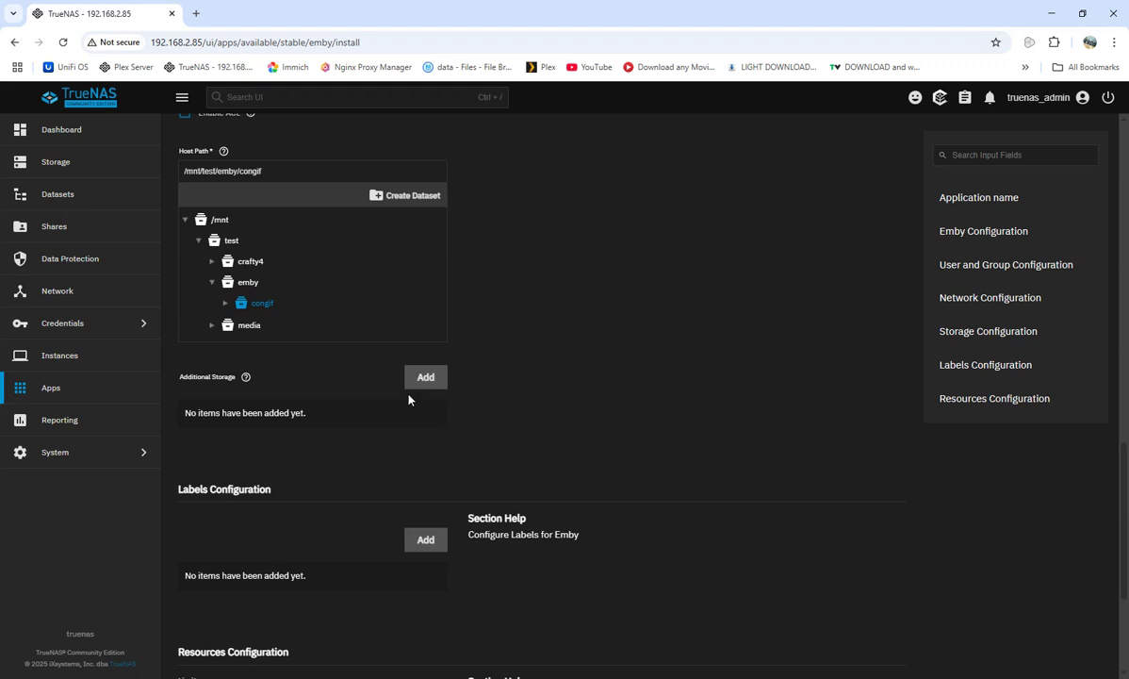
{"action": "left_click", "coordinate": [415, 381]}
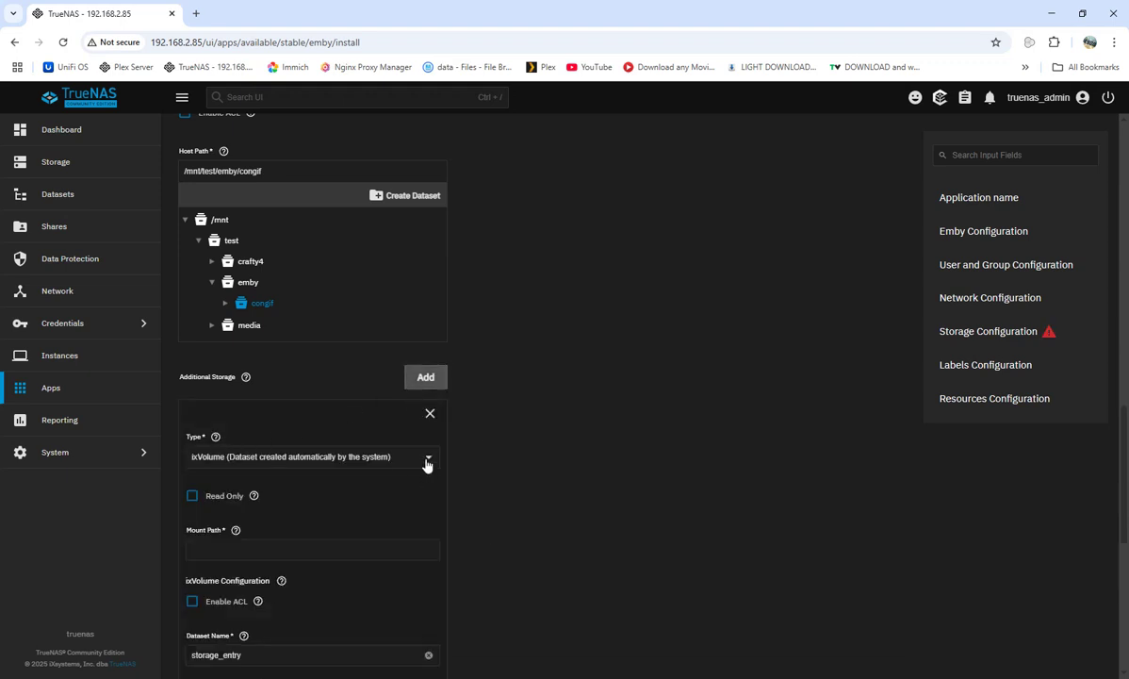
{"action": "left_click", "coordinate": [426, 458]}
{"action": "left_click", "coordinate": [283, 421]}
{"action": "left_click", "coordinate": [221, 547]}
{"action": "type", "text": "/media"}
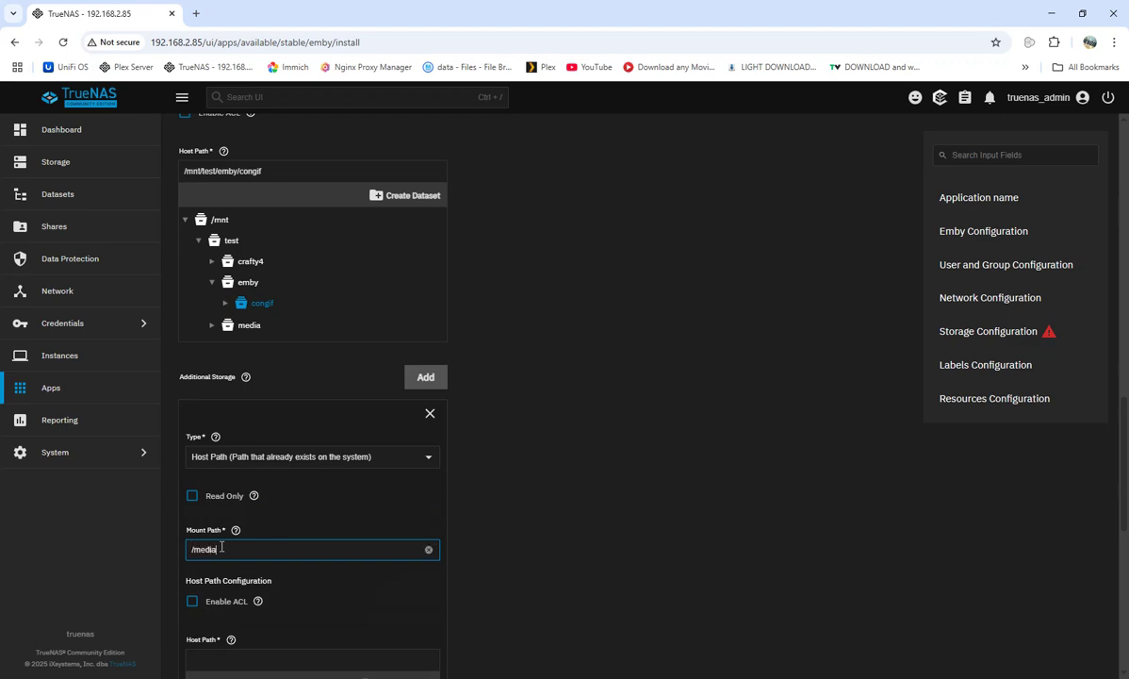
Set the extra storage's host path to /mnt/test/media.
{"action": "scroll", "coordinate": [245, 406], "scroll_direction": "down", "scroll_amount": 2}
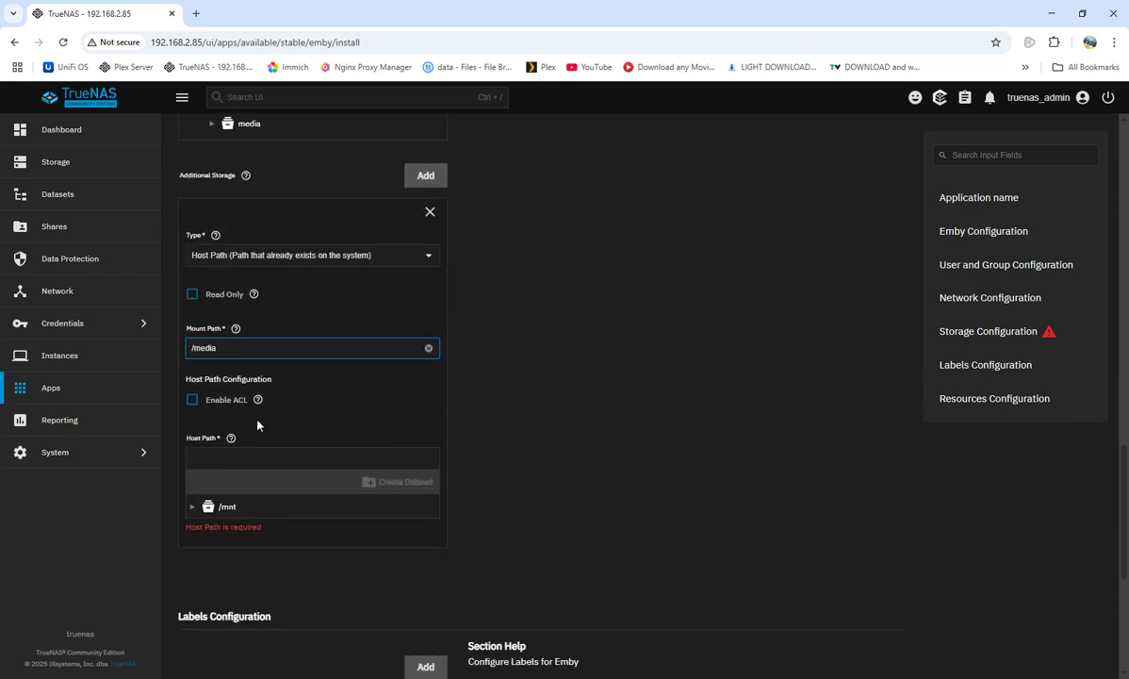
{"action": "left_click", "coordinate": [193, 509]}
{"action": "left_click", "coordinate": [205, 528]}
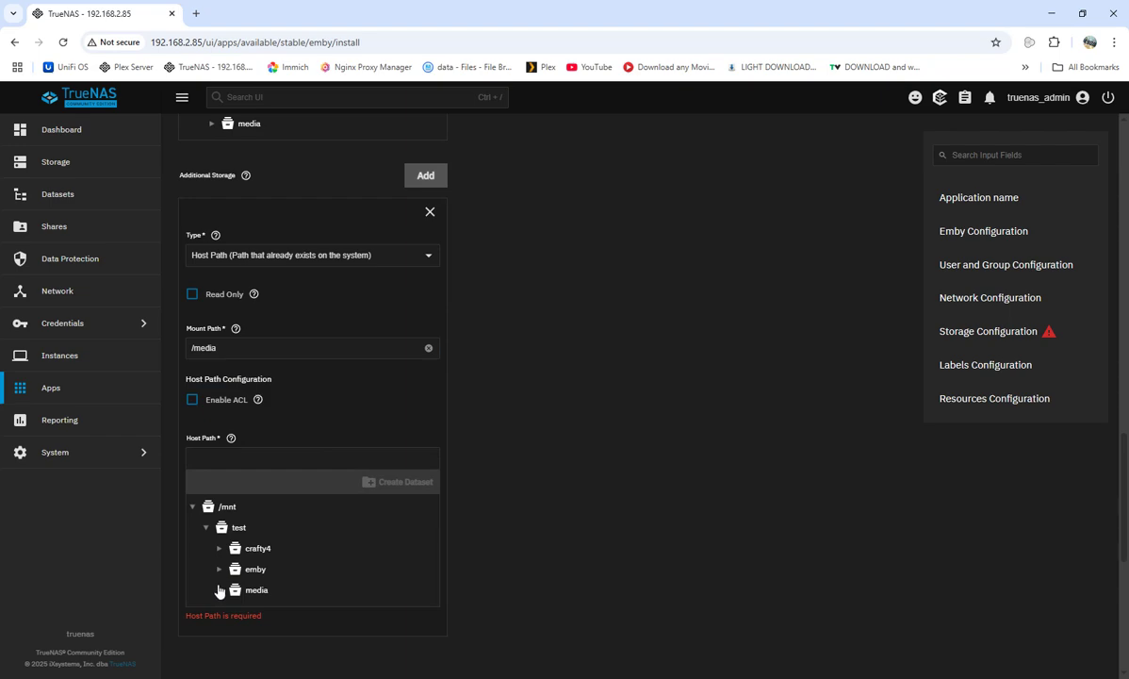
{"action": "left_click", "coordinate": [244, 592]}
{"action": "scroll", "coordinate": [378, 549], "scroll_direction": "down", "scroll_amount": 1}
{"action": "scroll", "coordinate": [378, 550], "scroll_direction": "down", "scroll_amount": 3}
{"action": "left_click", "coordinate": [220, 322]}
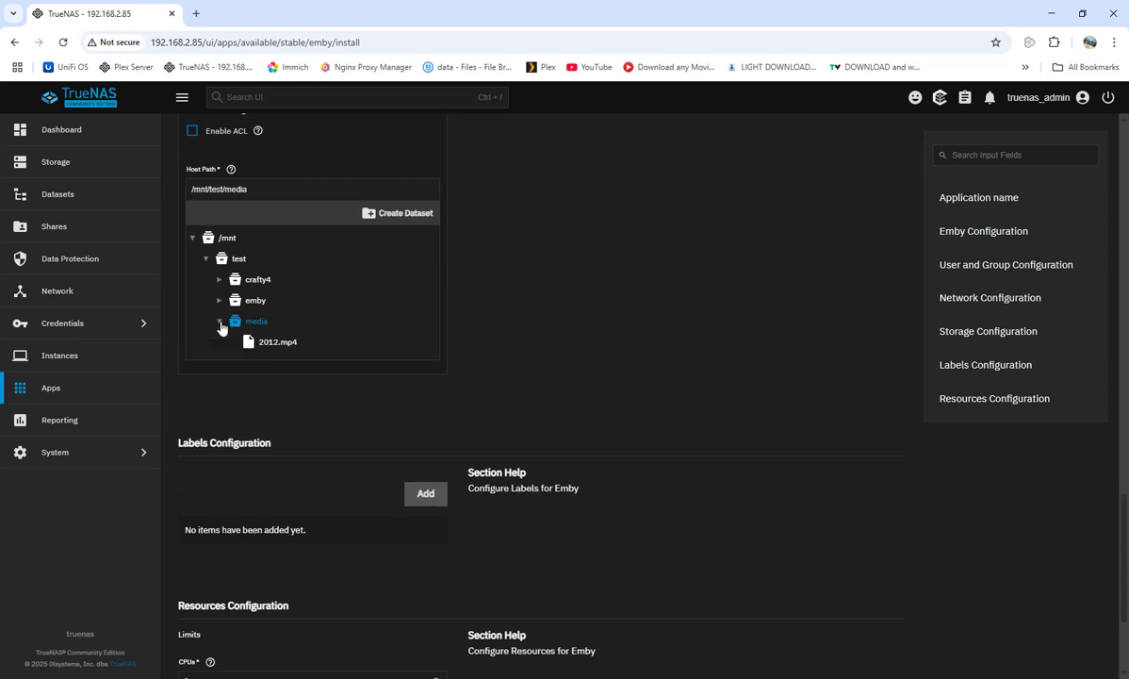
{"action": "left_click", "coordinate": [220, 322]}
{"action": "left_click", "coordinate": [226, 320]}
{"action": "left_click", "coordinate": [226, 320]}
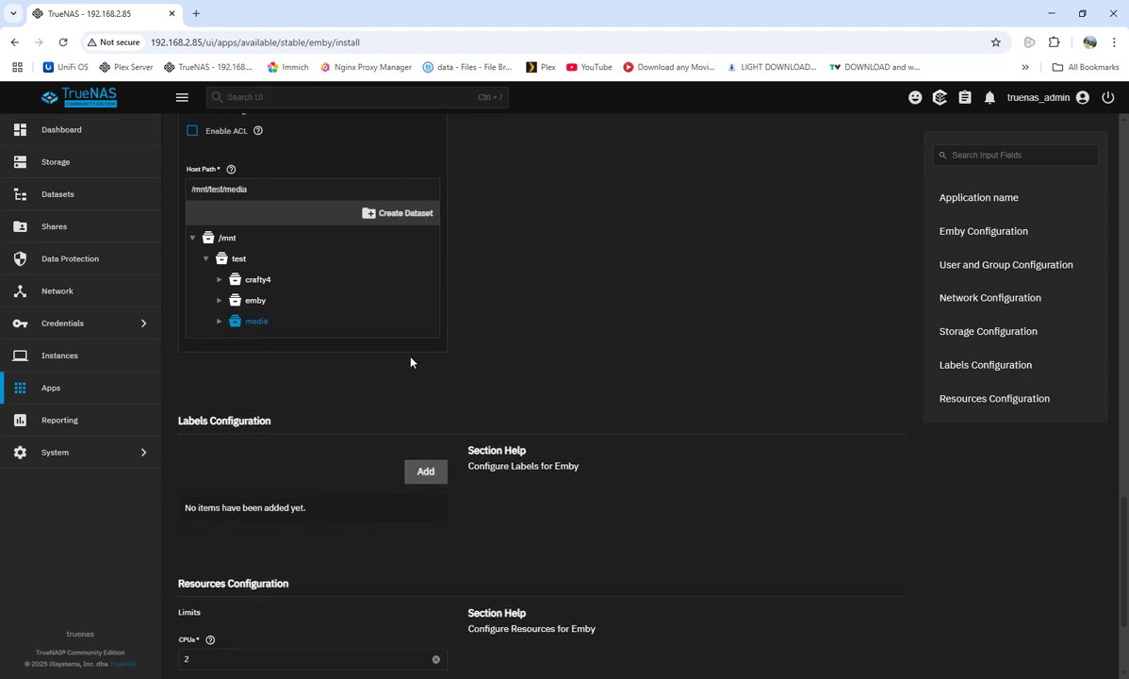
{"action": "scroll", "coordinate": [411, 362], "scroll_direction": "down", "scroll_amount": 3}
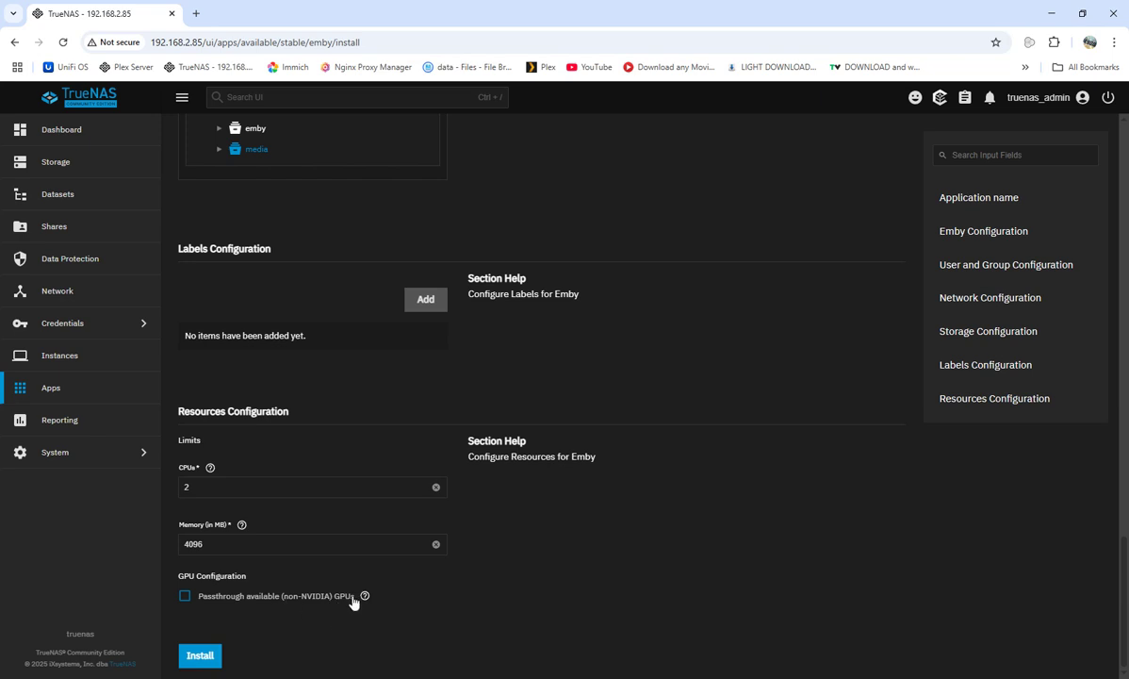
{"action": "left_click", "coordinate": [185, 600]}
{"action": "left_click", "coordinate": [185, 598]}
{"action": "left_click", "coordinate": [203, 657]}
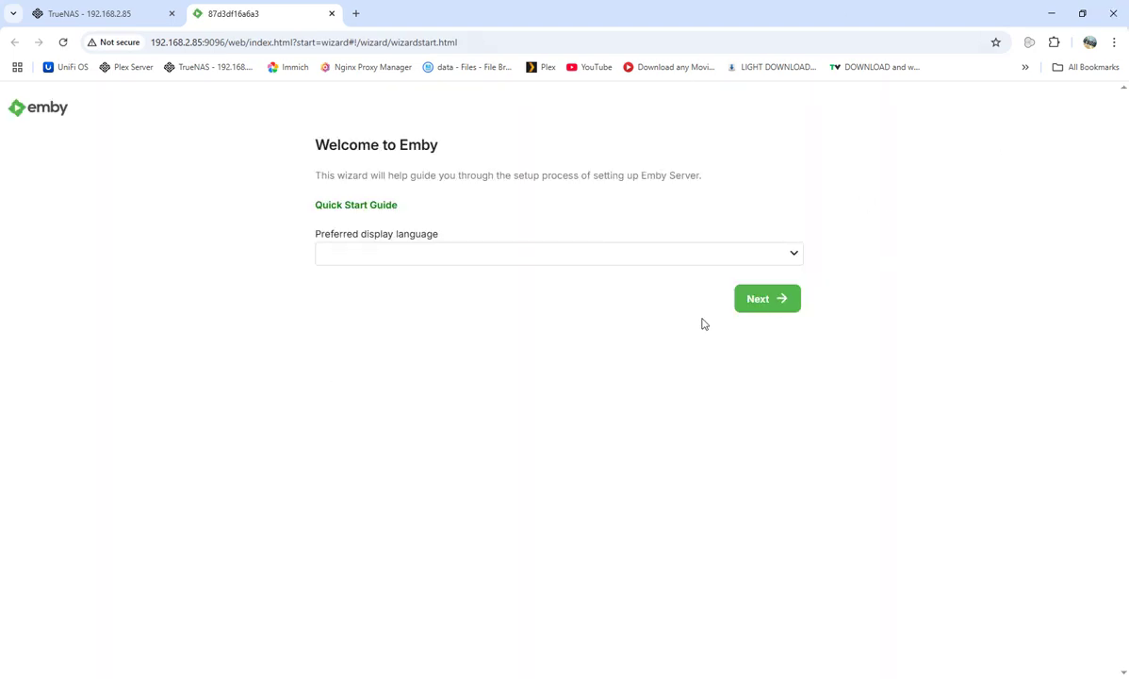
Choose English (United States) as Emby's display language and continue.
{"action": "left_click", "coordinate": [796, 256]}
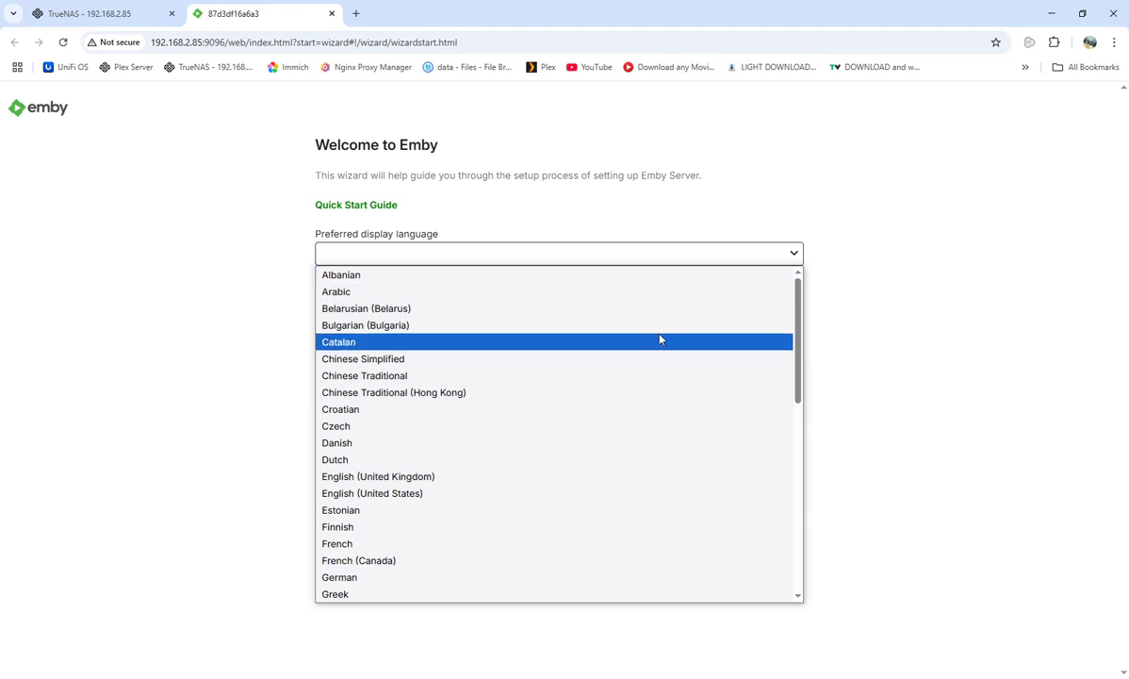
{"action": "left_click", "coordinate": [402, 494]}
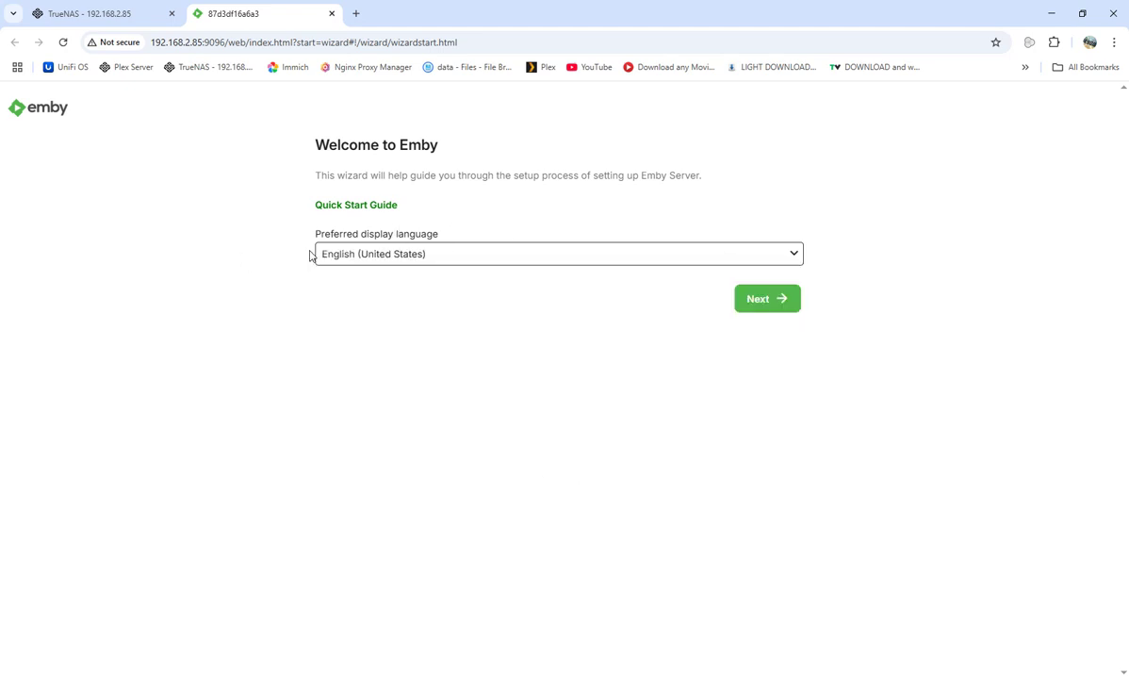
{"action": "left_click", "coordinate": [761, 307]}
Replace the default username with a new one and enter the account password.
{"action": "left_click", "coordinate": [420, 228]}
{"action": "key", "text": "BackSpace"}
{"action": "key", "text": "BackSpace"}
{"action": "key", "text": "BackSpace"}
{"action": "key", "text": "BackSpace"}
{"action": "key", "text": "BackSpace"}
{"action": "key", "text": "BackSpace"}
{"action": "key", "text": "BackSpace"}
{"action": "key", "text": "BackSpace"}
{"action": "key", "text": "BackSpace"}
{"action": "key", "text": "BackSpace"}
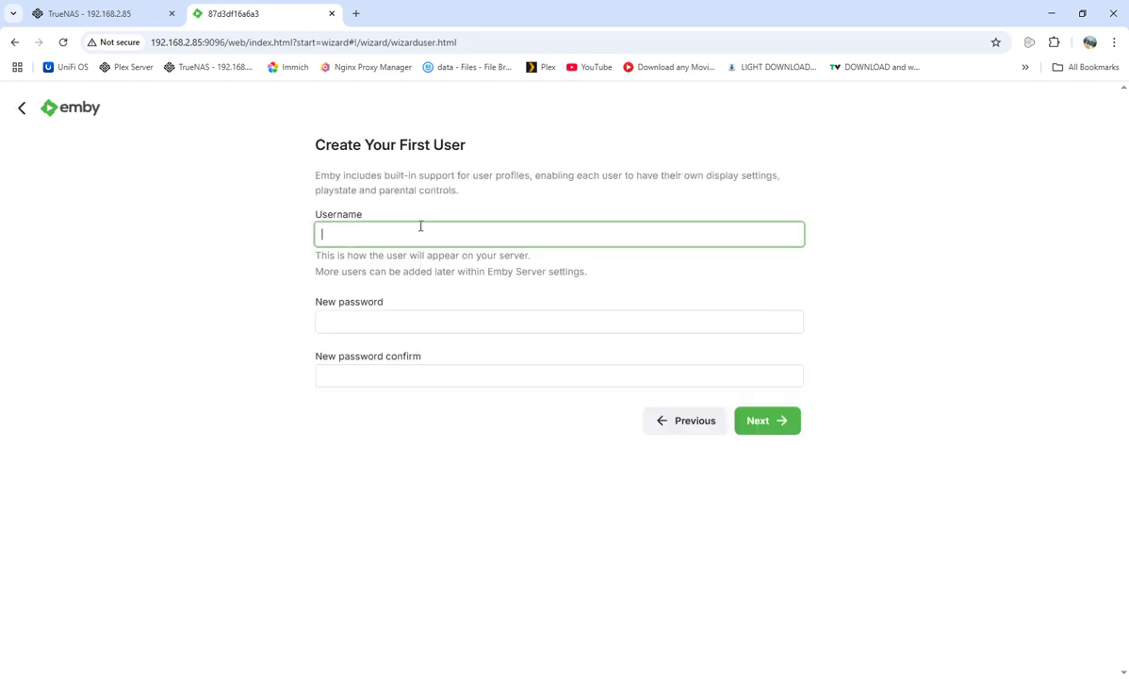
{"action": "type", "text": "wolf"}
{"action": "left_click", "coordinate": [399, 312]}
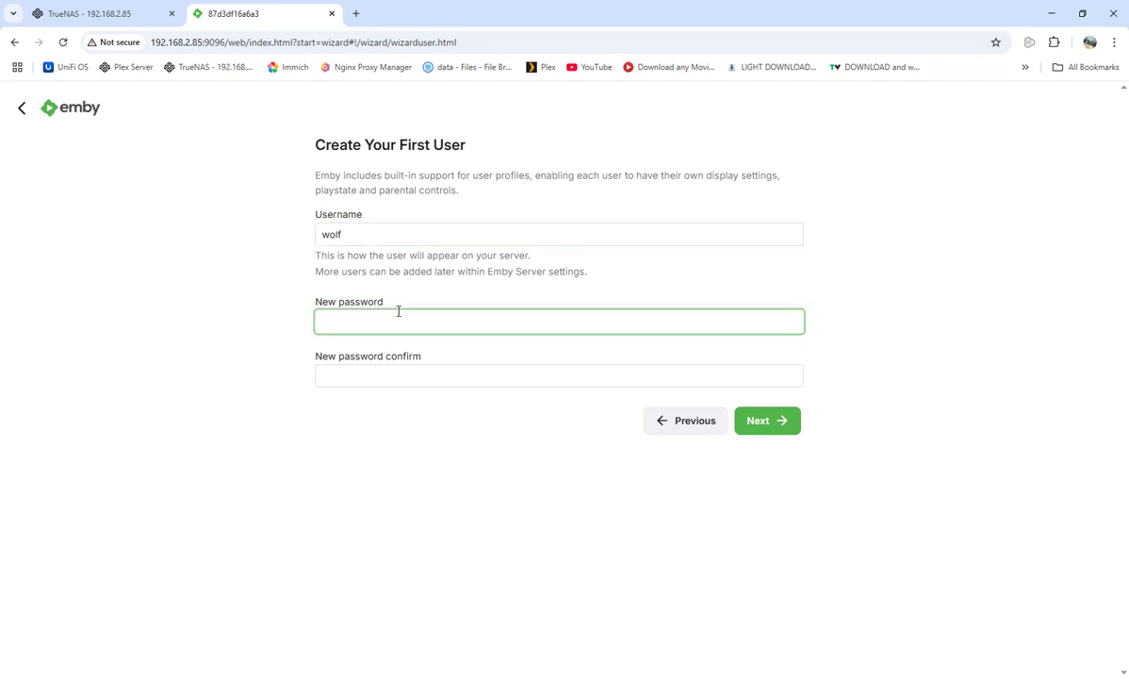
{"action": "type", "text": "*********"}
{"action": "left_click", "coordinate": [415, 382]}
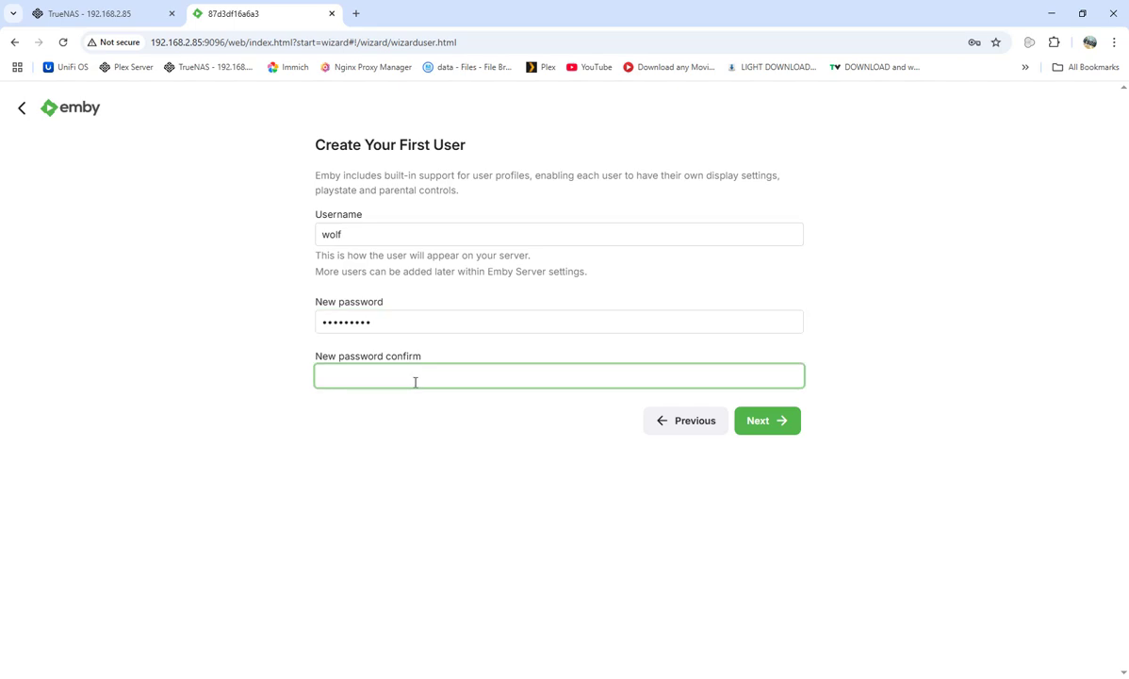
{"action": "type", "text": "*********"}
Finish the user step, decline saving the password, and start a new Movies library.
{"action": "left_click", "coordinate": [764, 426]}
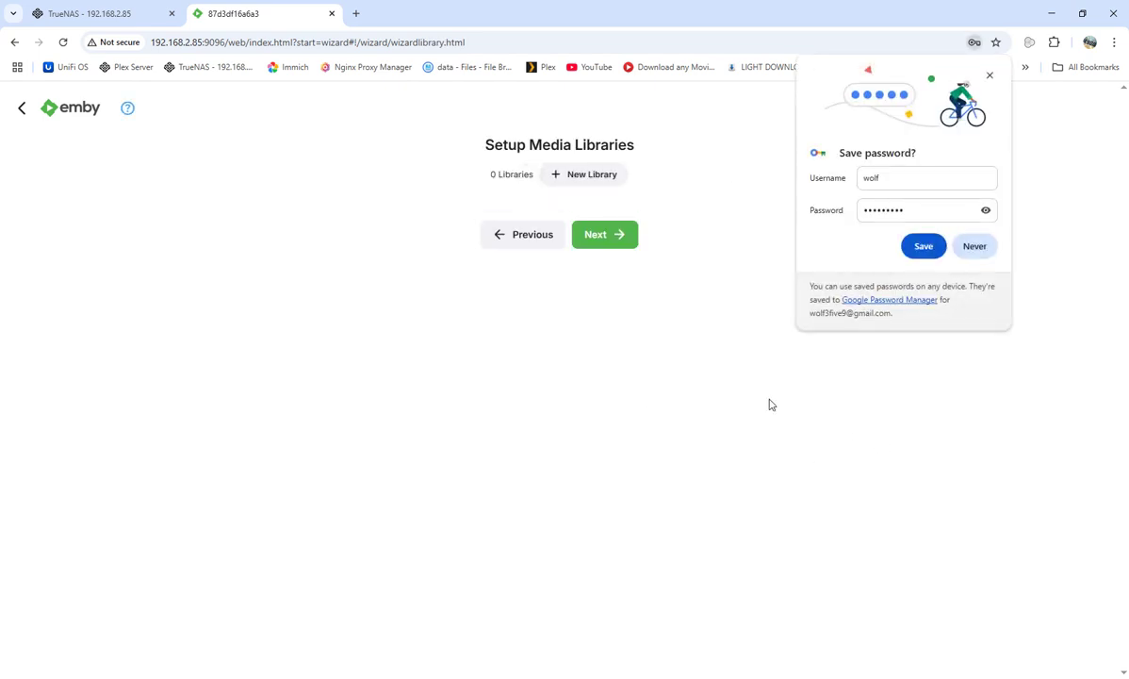
{"action": "left_click", "coordinate": [980, 247]}
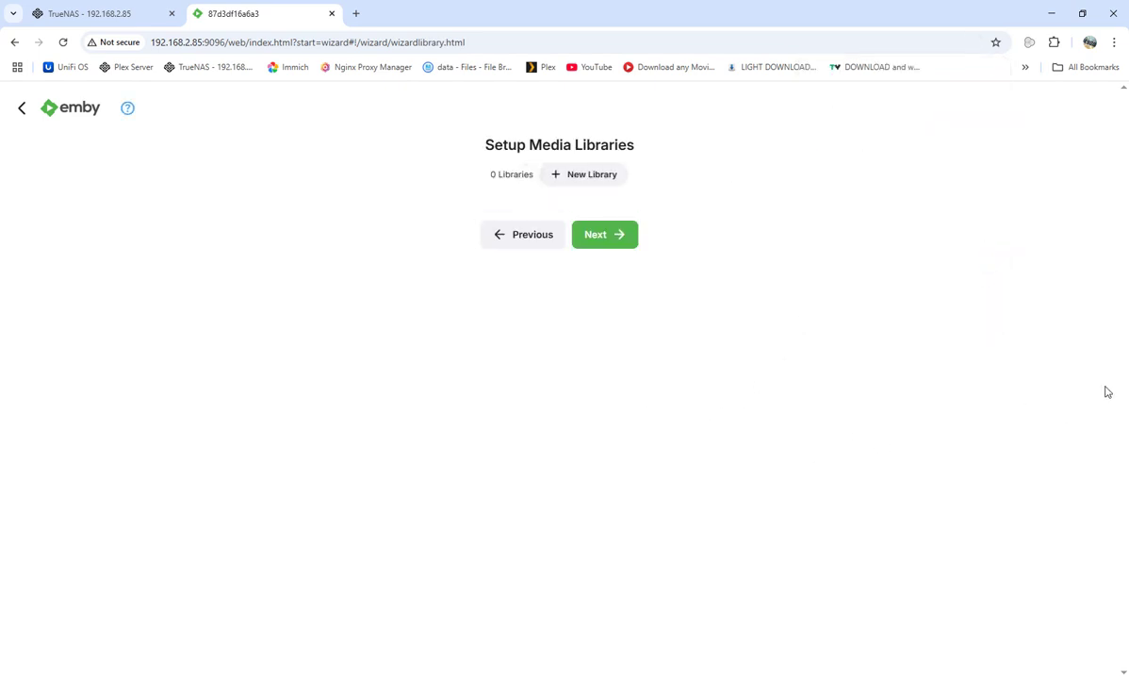
{"action": "left_click", "coordinate": [548, 169]}
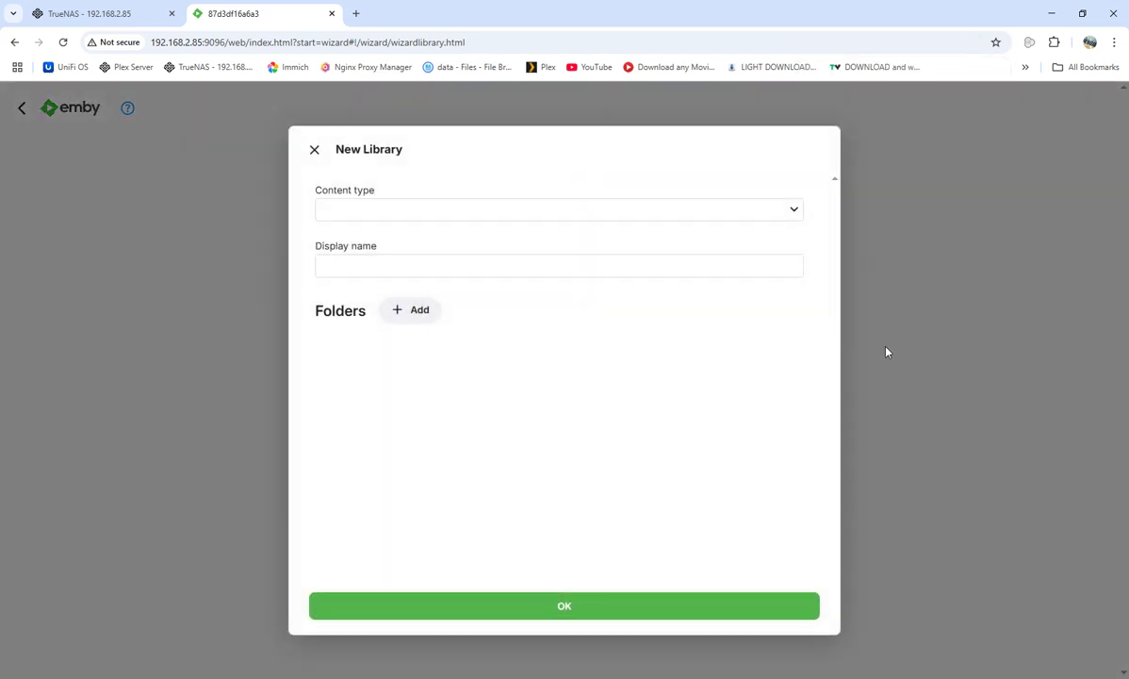
{"action": "left_click", "coordinate": [796, 213]}
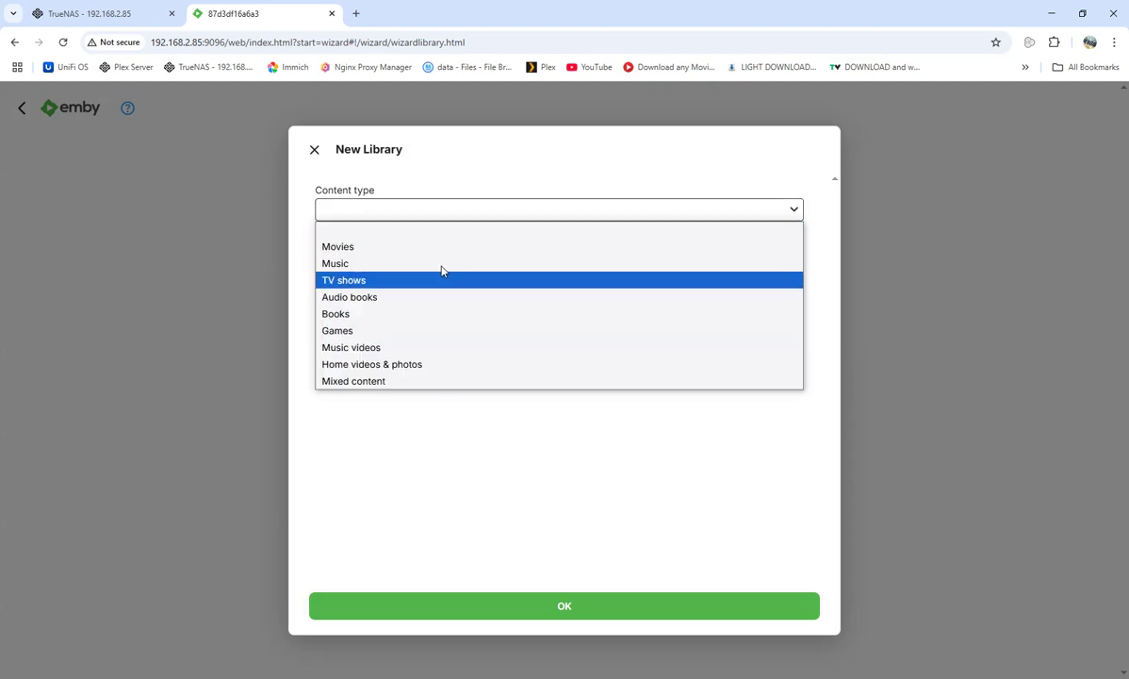
{"action": "left_click", "coordinate": [344, 247]}
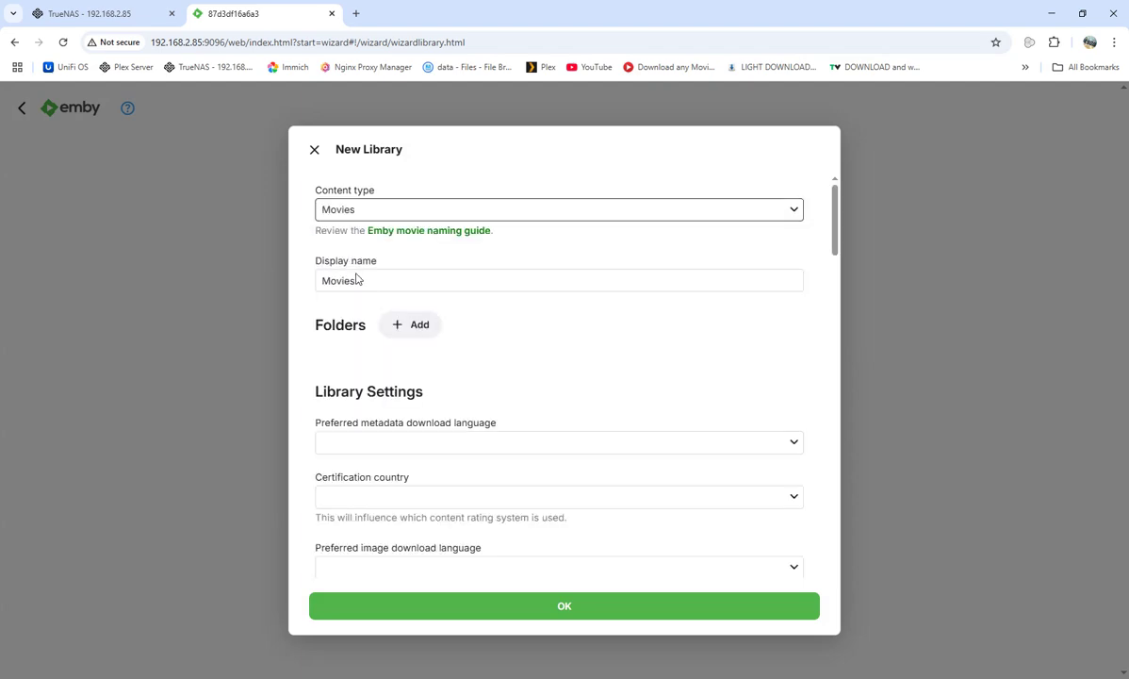
Add the /media folder to the Movies library and save it.
{"action": "left_click", "coordinate": [396, 324]}
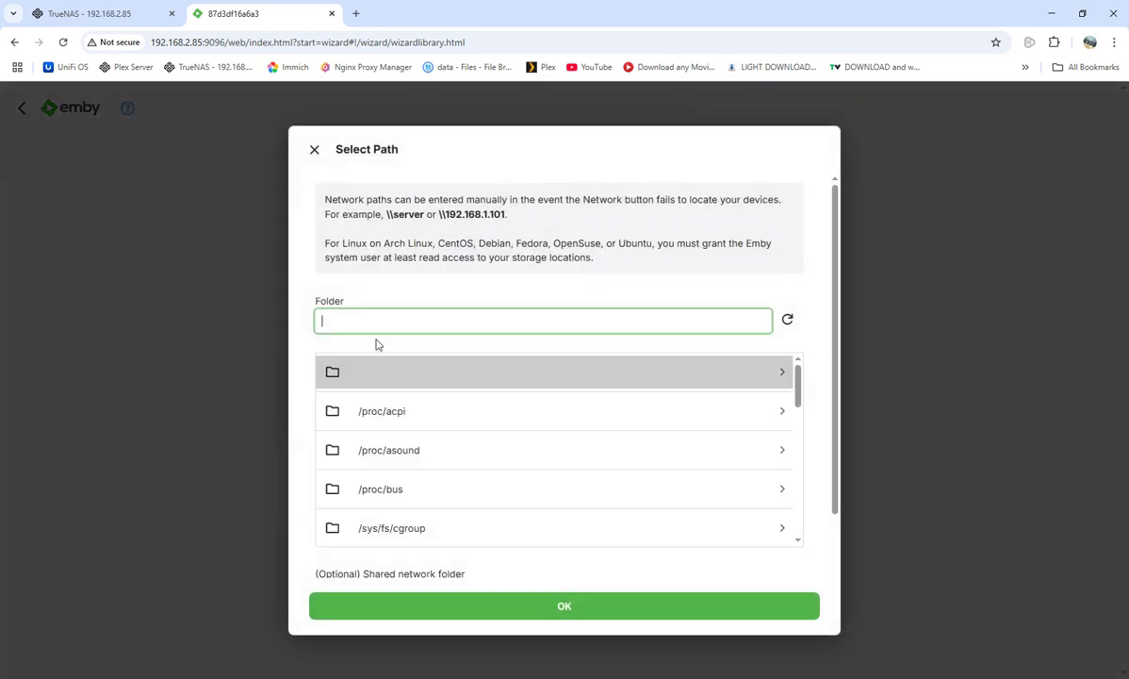
{"action": "scroll", "coordinate": [497, 387], "scroll_direction": "down", "scroll_amount": 3}
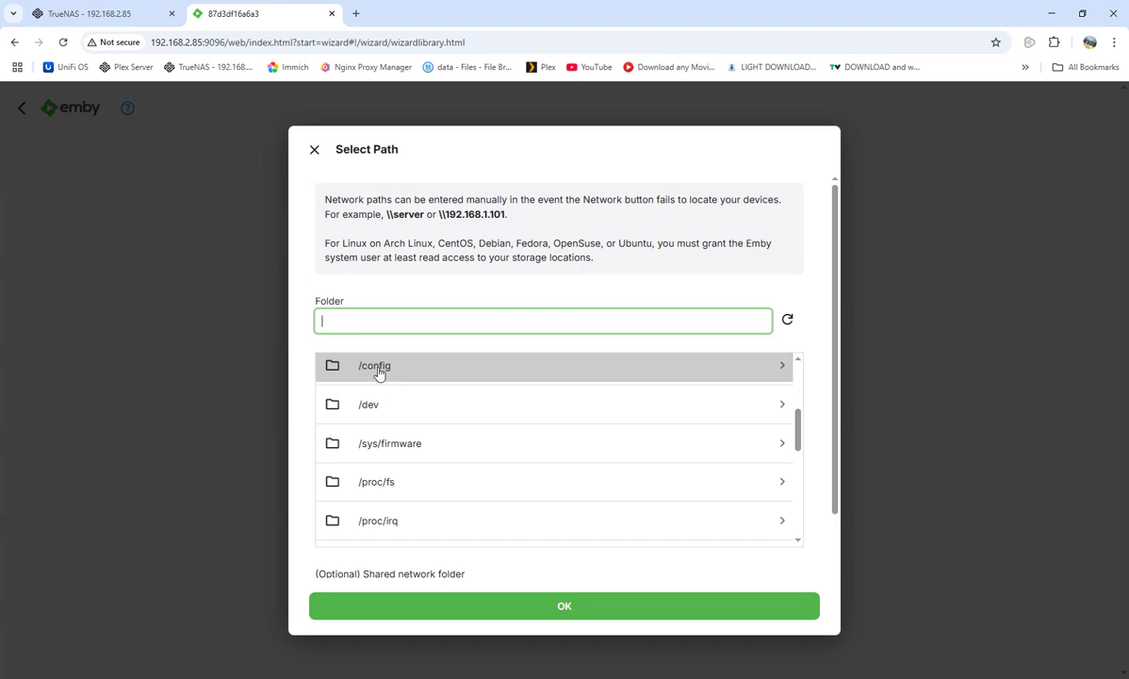
{"action": "scroll", "coordinate": [499, 456], "scroll_direction": "down", "scroll_amount": 5}
{"action": "scroll", "coordinate": [498, 462], "scroll_direction": "up", "scroll_amount": 3}
{"action": "left_click", "coordinate": [358, 429]}
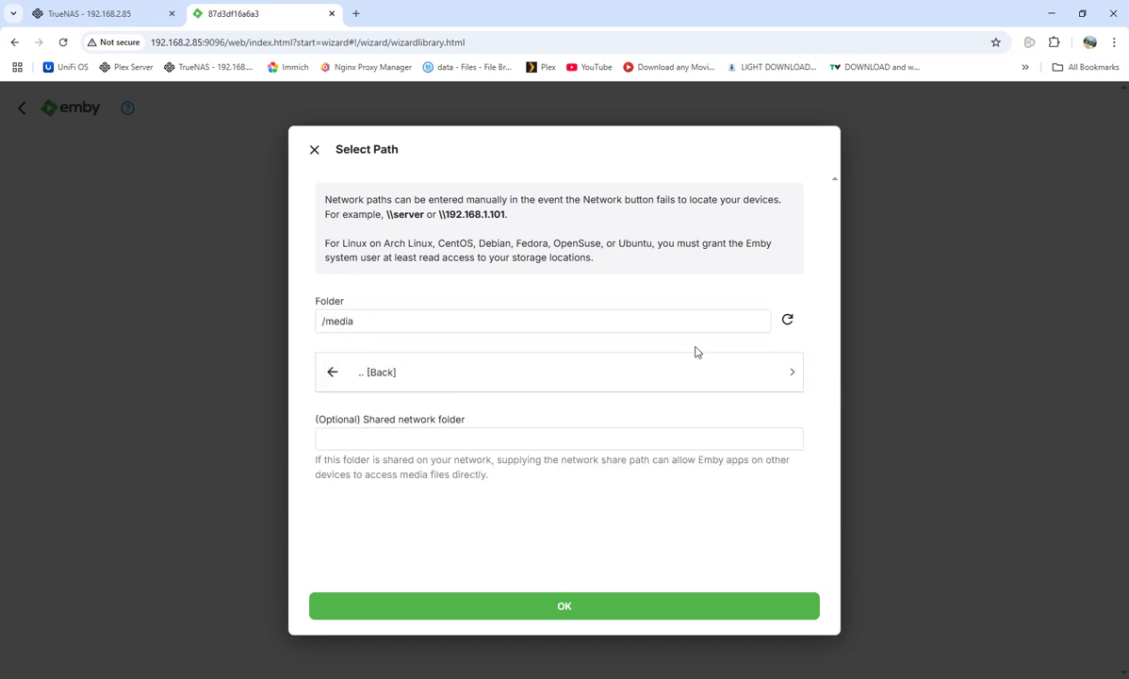
{"action": "left_click", "coordinate": [794, 373]}
{"action": "scroll", "coordinate": [507, 471], "scroll_direction": "down", "scroll_amount": 1}
{"action": "scroll", "coordinate": [501, 467], "scroll_direction": "down", "scroll_amount": 4}
{"action": "scroll", "coordinate": [472, 499], "scroll_direction": "up", "scroll_amount": 3}
{"action": "scroll", "coordinate": [475, 509], "scroll_direction": "up", "scroll_amount": 1}
{"action": "scroll", "coordinate": [476, 511], "scroll_direction": "down", "scroll_amount": 4}
{"action": "scroll", "coordinate": [479, 514], "scroll_direction": "down", "scroll_amount": 3}
{"action": "scroll", "coordinate": [377, 453], "scroll_direction": "down", "scroll_amount": 1}
{"action": "scroll", "coordinate": [396, 476], "scroll_direction": "up", "scroll_amount": 5}
{"action": "scroll", "coordinate": [408, 465], "scroll_direction": "up", "scroll_amount": 3}
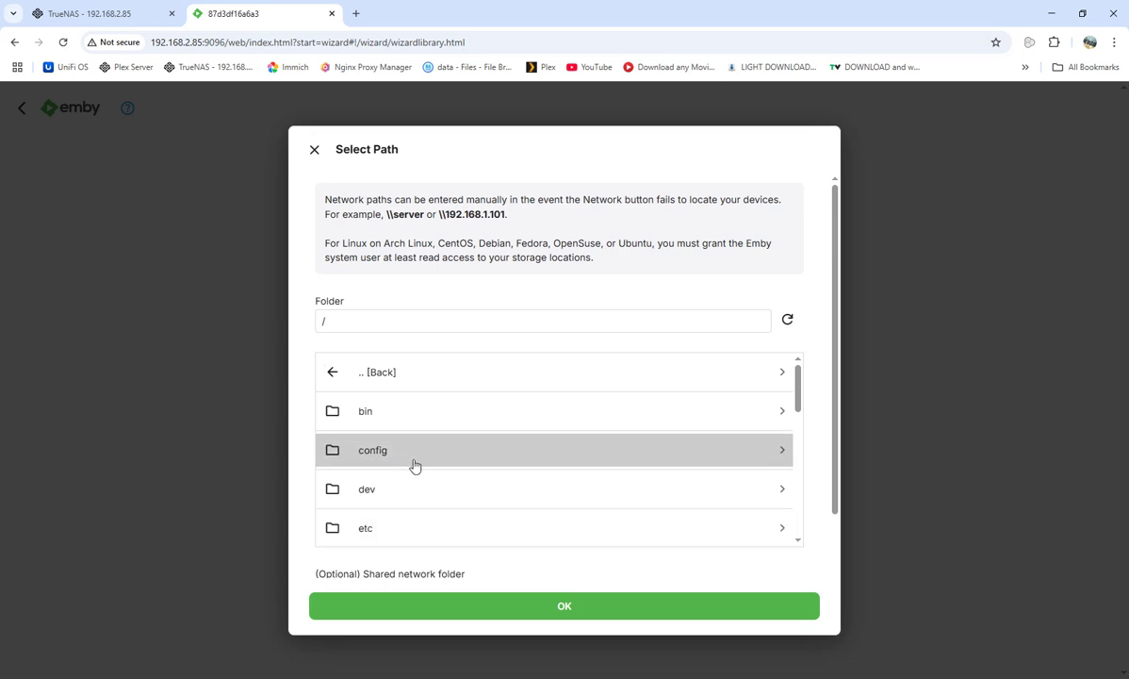
{"action": "scroll", "coordinate": [388, 460], "scroll_direction": "down", "scroll_amount": 3}
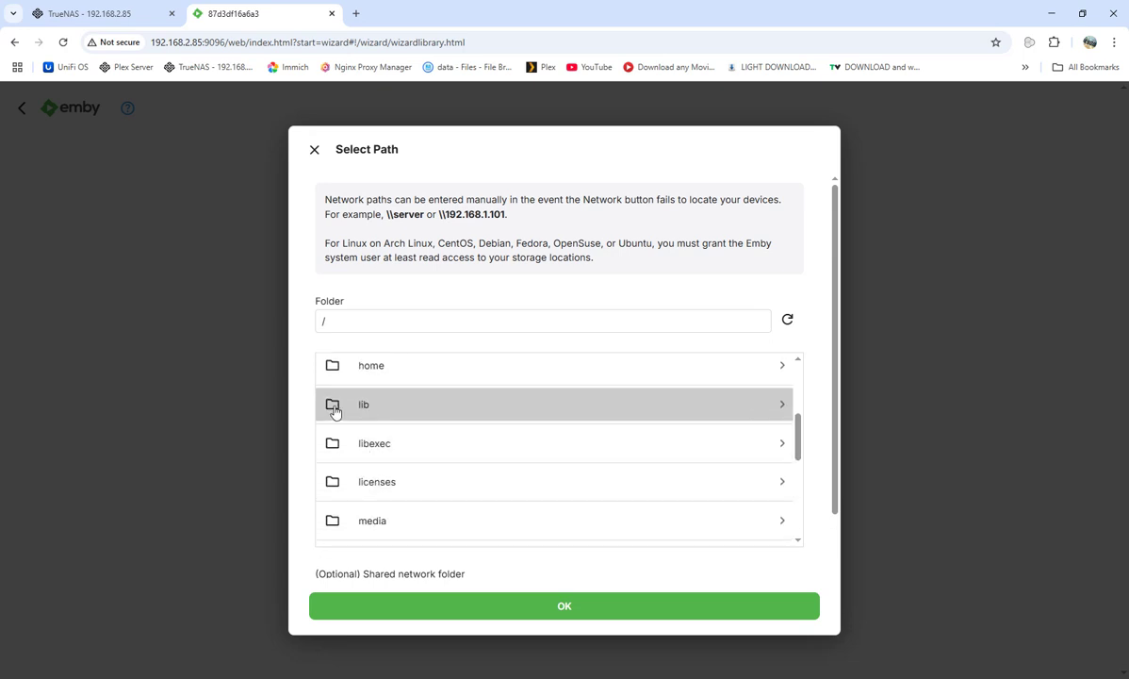
{"action": "scroll", "coordinate": [354, 419], "scroll_direction": "down", "scroll_amount": 2}
{"action": "left_click", "coordinate": [368, 395]}
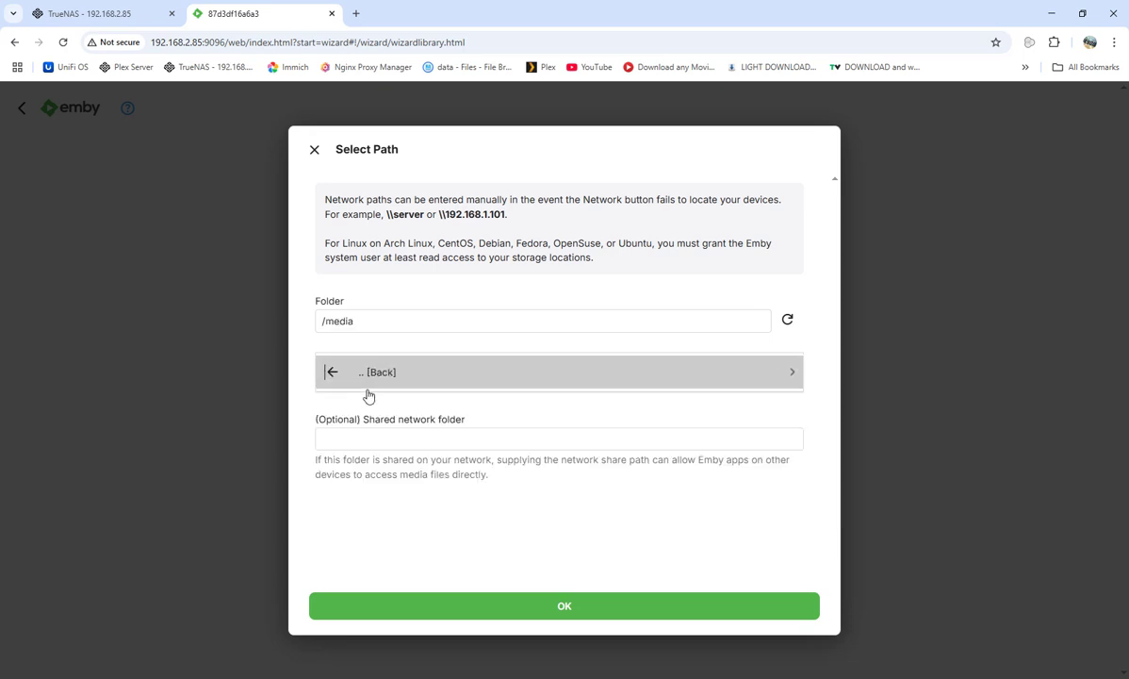
{"action": "left_click", "coordinate": [534, 608]}
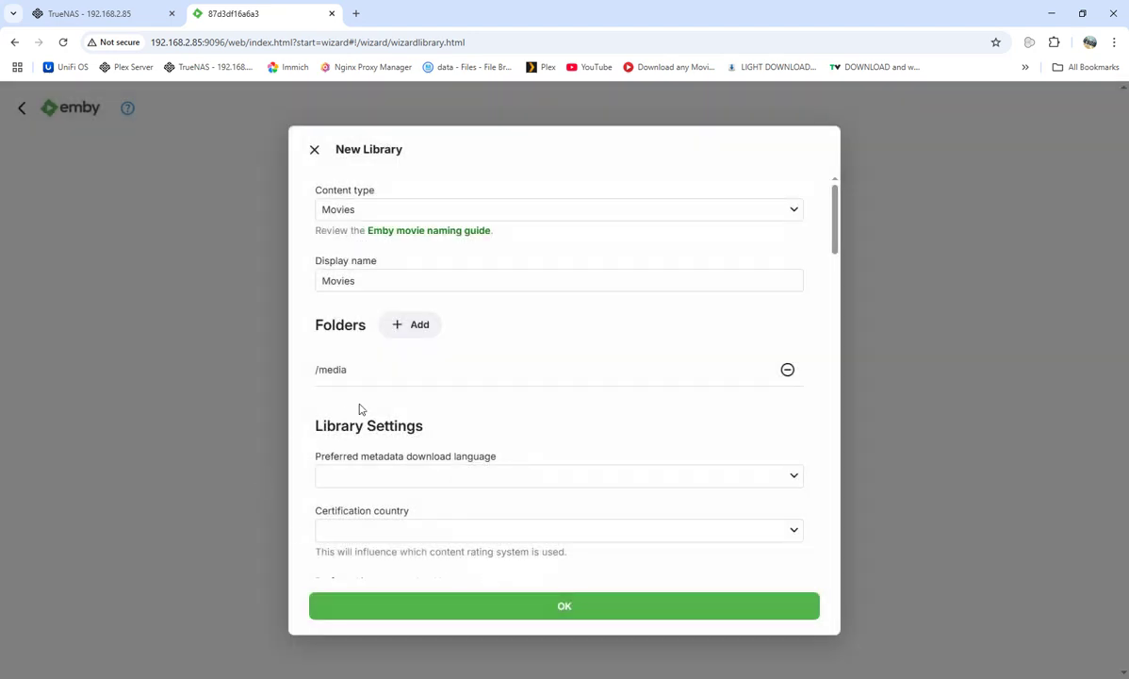
{"action": "left_click", "coordinate": [499, 607]}
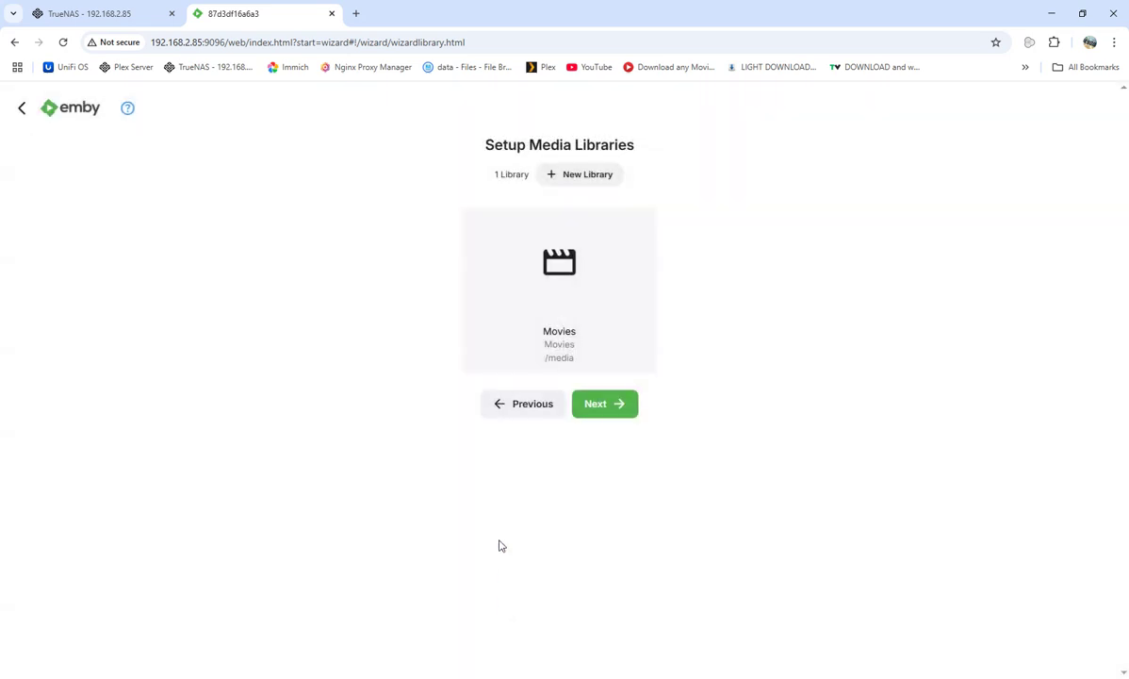
Advance to remote access and switch off automatic port mapping.
{"action": "left_click", "coordinate": [596, 405]}
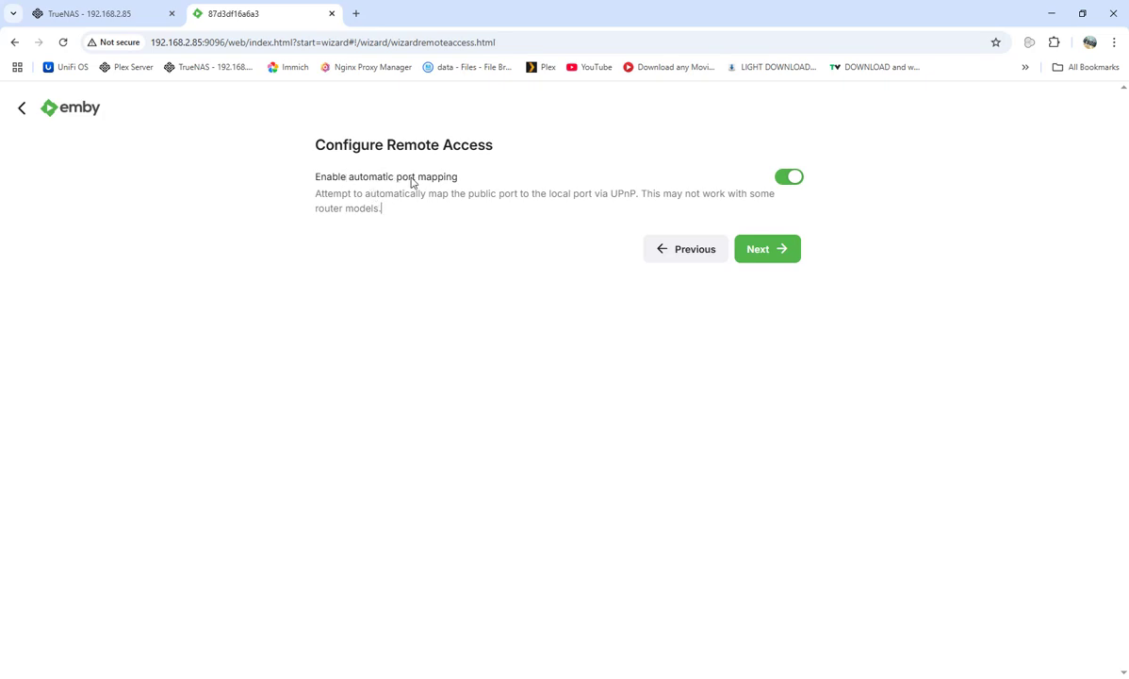
{"action": "left_click", "coordinate": [792, 179]}
{"action": "left_click", "coordinate": [160, 44]}
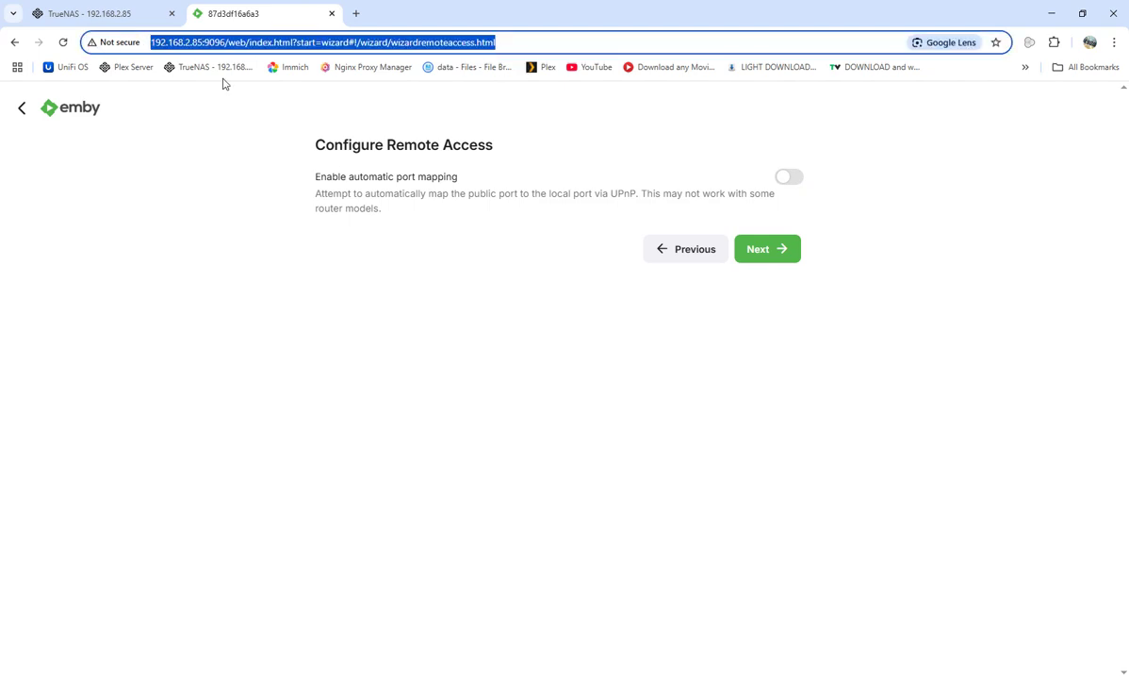
{"action": "left_click", "coordinate": [419, 341]}
Accept the terms of use and finish the Emby setup wizard.
{"action": "left_click", "coordinate": [761, 256]}
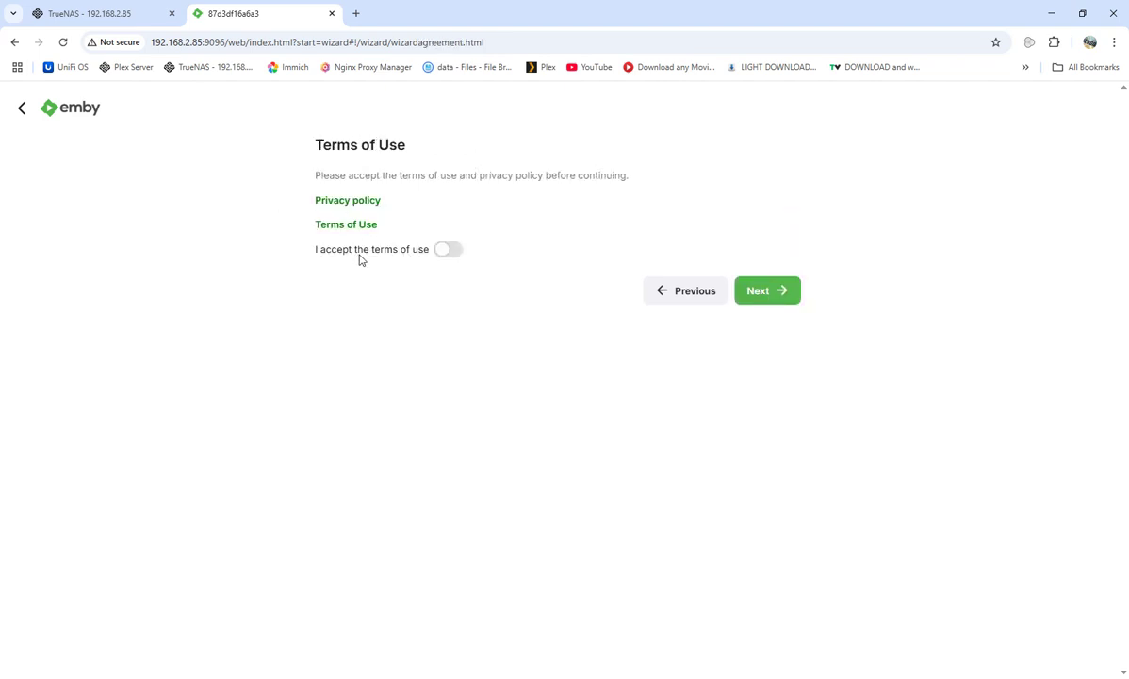
{"action": "left_click", "coordinate": [445, 251]}
{"action": "left_click", "coordinate": [766, 298]}
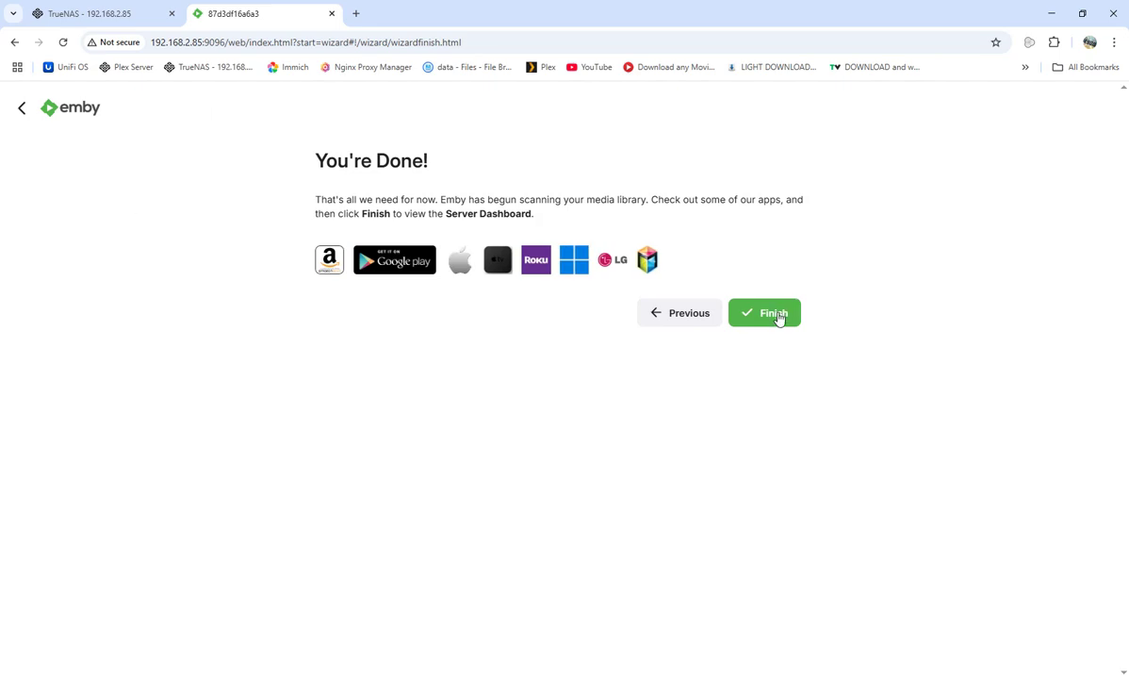
{"action": "left_click", "coordinate": [780, 315]}
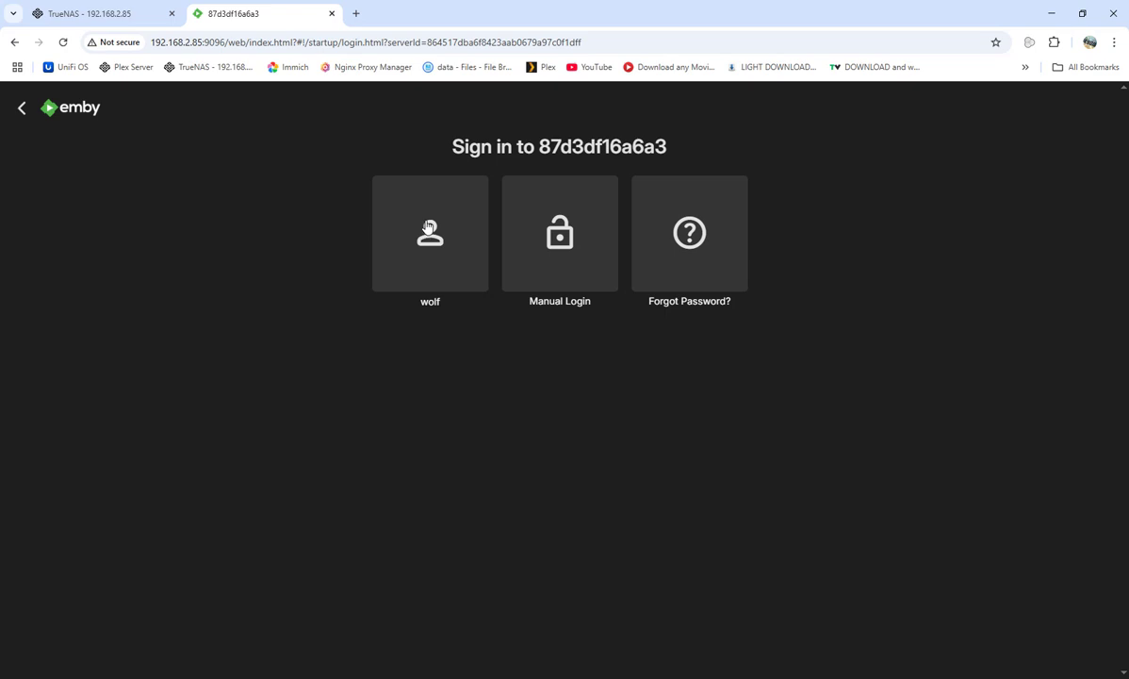
Sign in as the existing Emby user, then open a new browser tab beside it.
{"action": "left_click", "coordinate": [428, 228]}
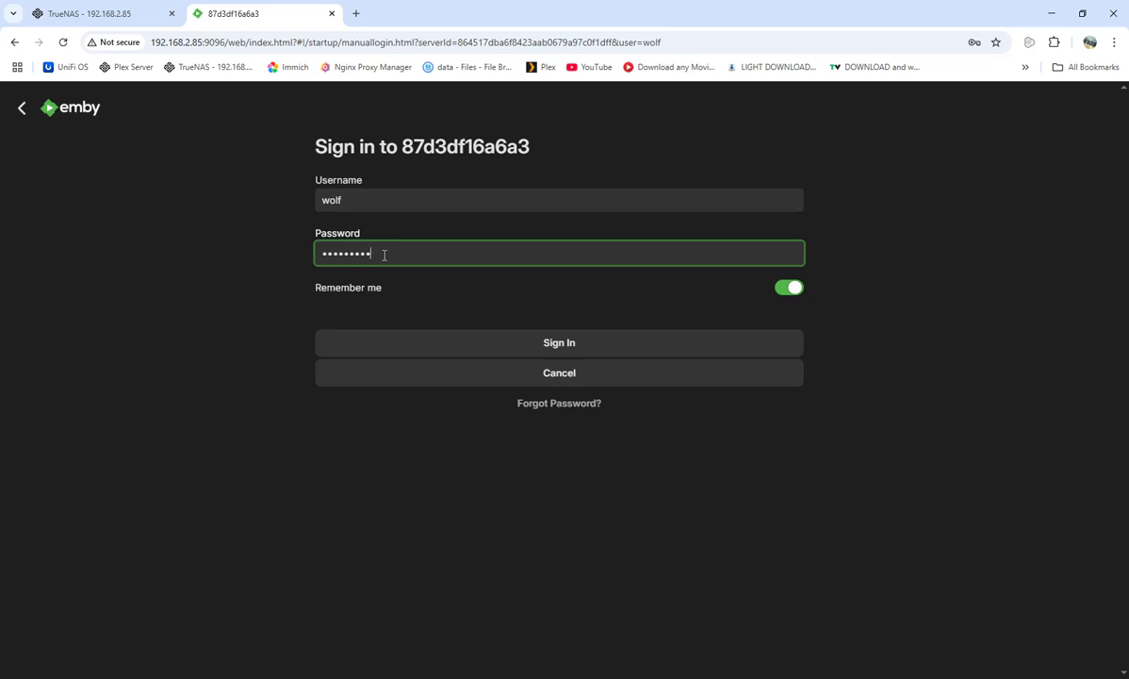
{"action": "key", "text": "Return"}
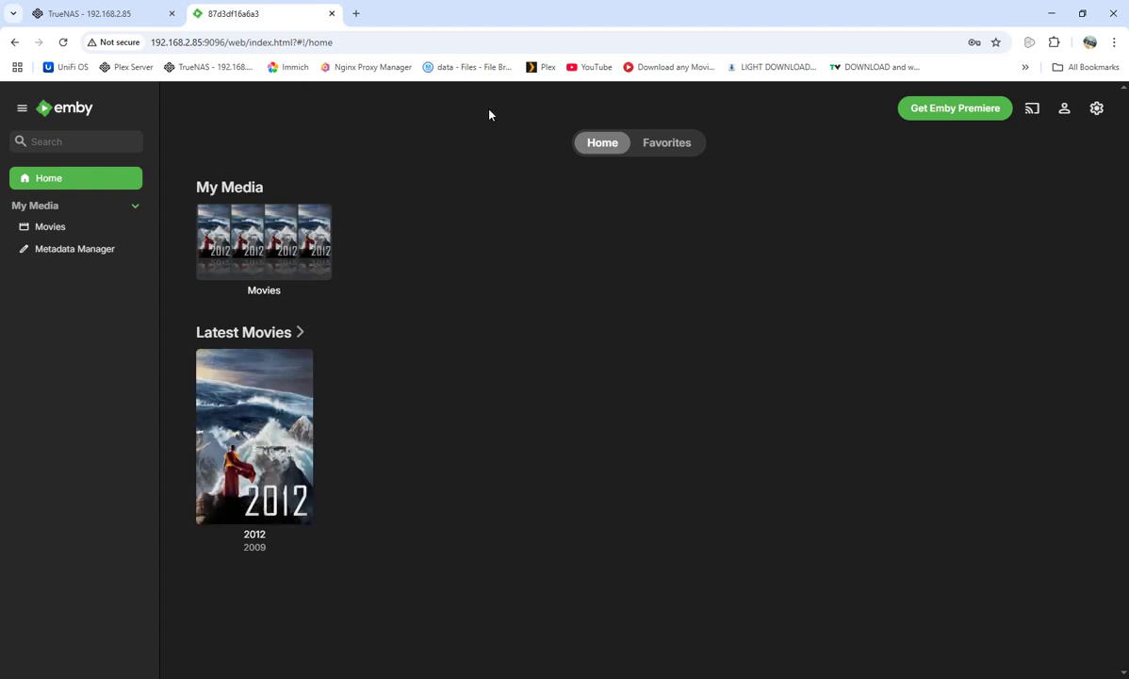
{"action": "left_click", "coordinate": [357, 14]}
{"action": "left_click", "coordinate": [255, 11]}
Load Nginx Proxy Manager in the new tab and open its Proxy Hosts list.
{"action": "left_click", "coordinate": [390, 12]}
{"action": "left_click", "coordinate": [348, 68]}
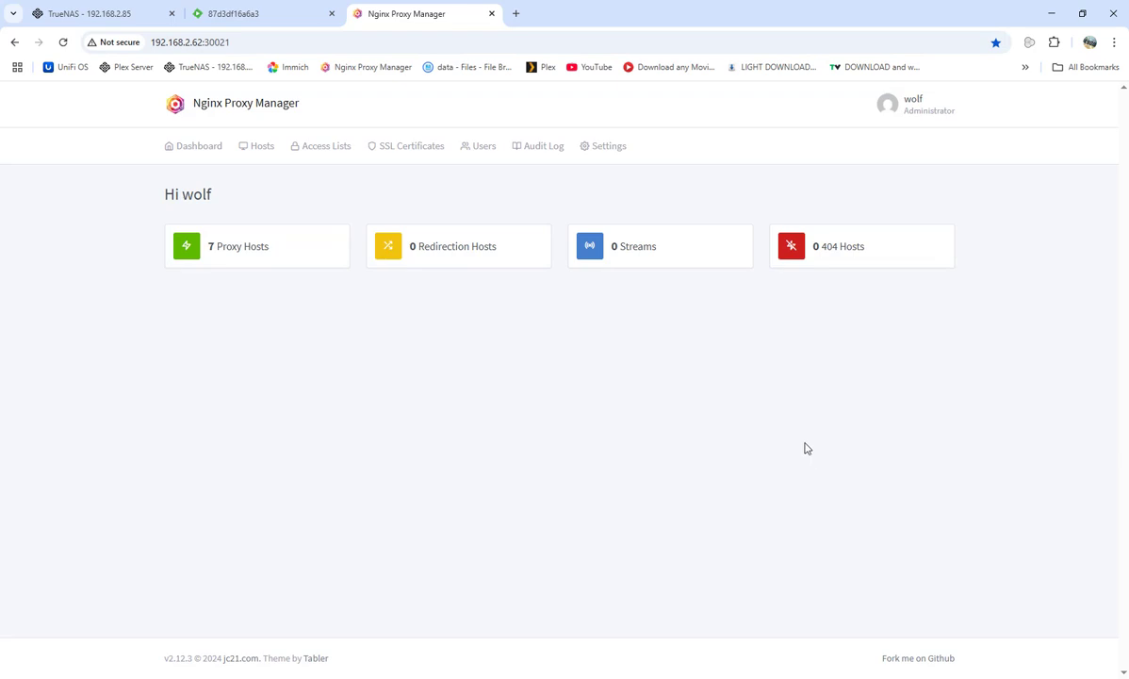
{"action": "left_click", "coordinate": [257, 244]}
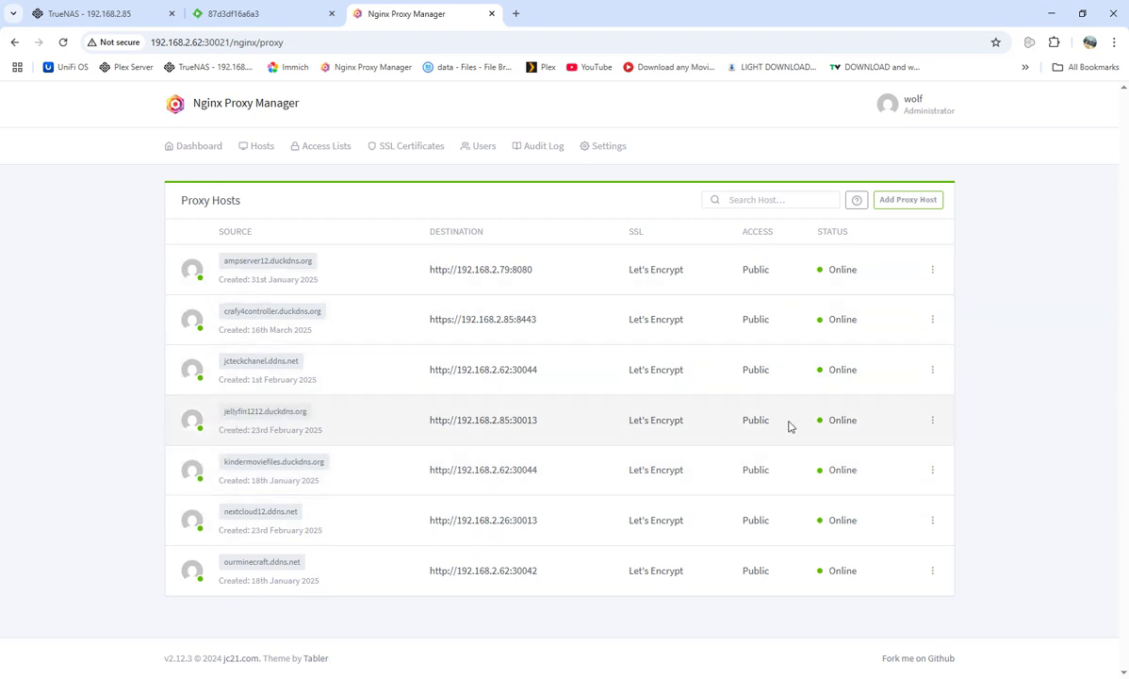
Edit the jellyfin1212.duckdns.org host to forward to port 9096 and save it.
{"action": "left_click", "coordinate": [933, 420]}
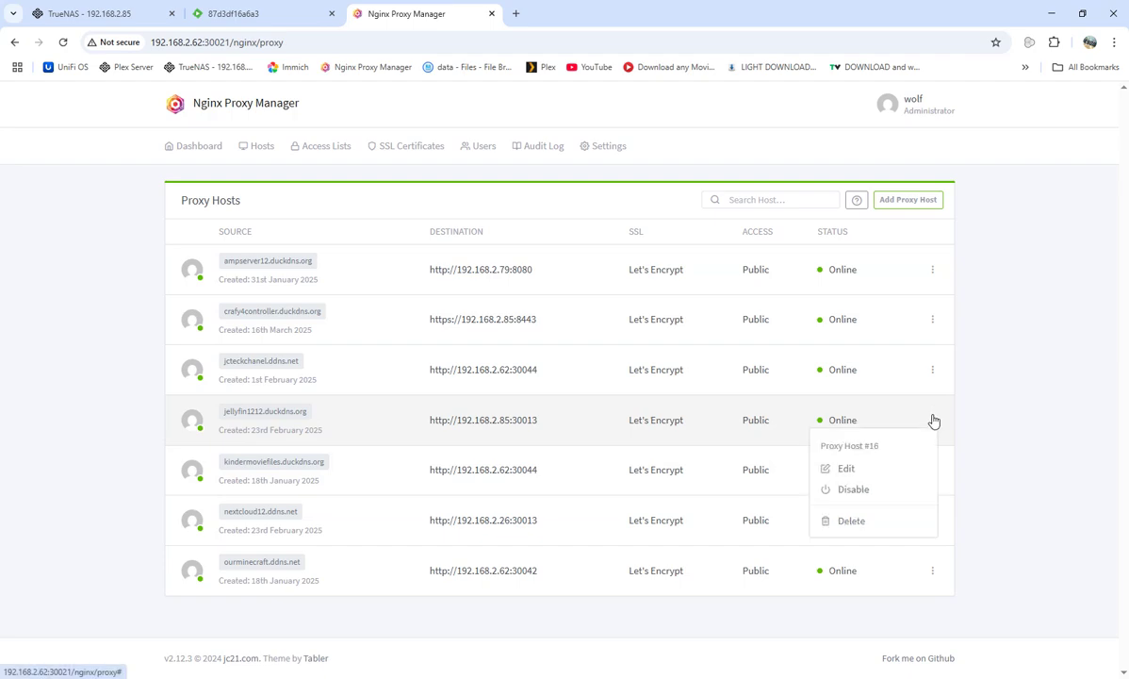
{"action": "left_click", "coordinate": [848, 468]}
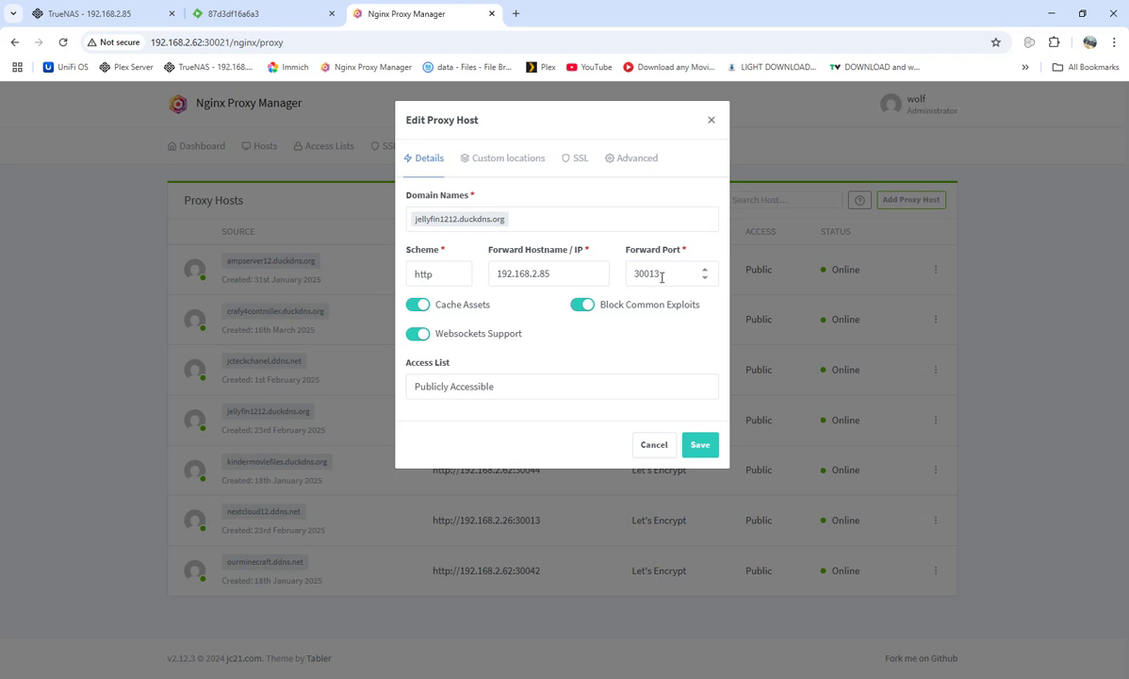
{"action": "left_click", "coordinate": [676, 276]}
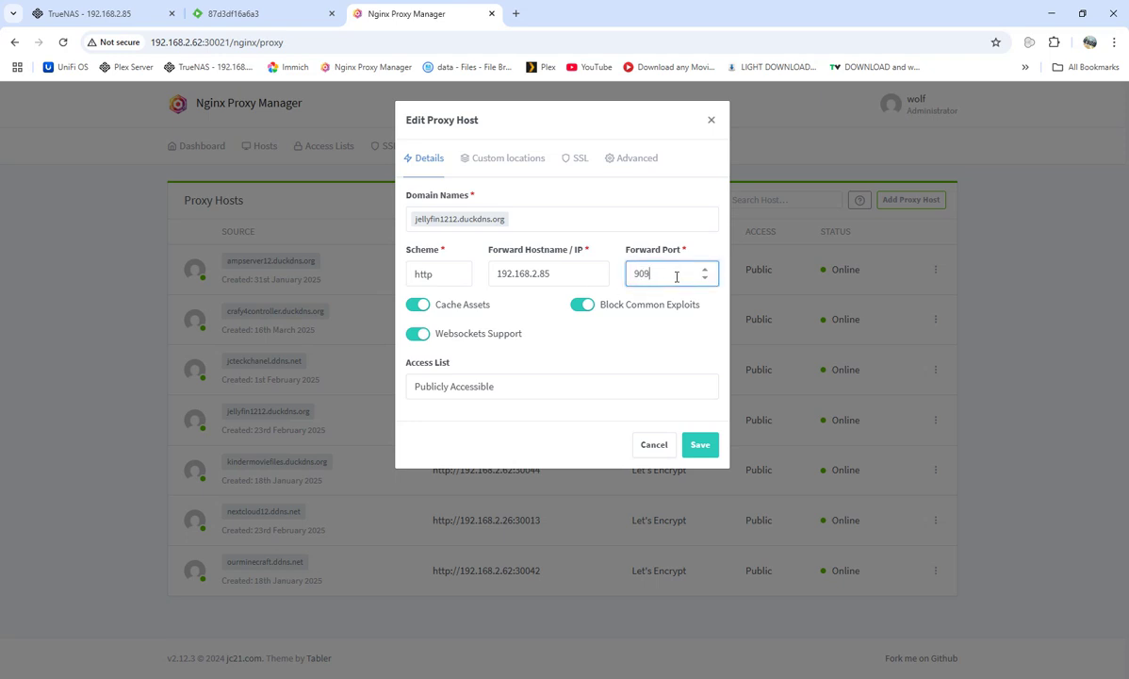
{"action": "left_click", "coordinate": [247, 13]}
{"action": "left_click", "coordinate": [451, 15]}
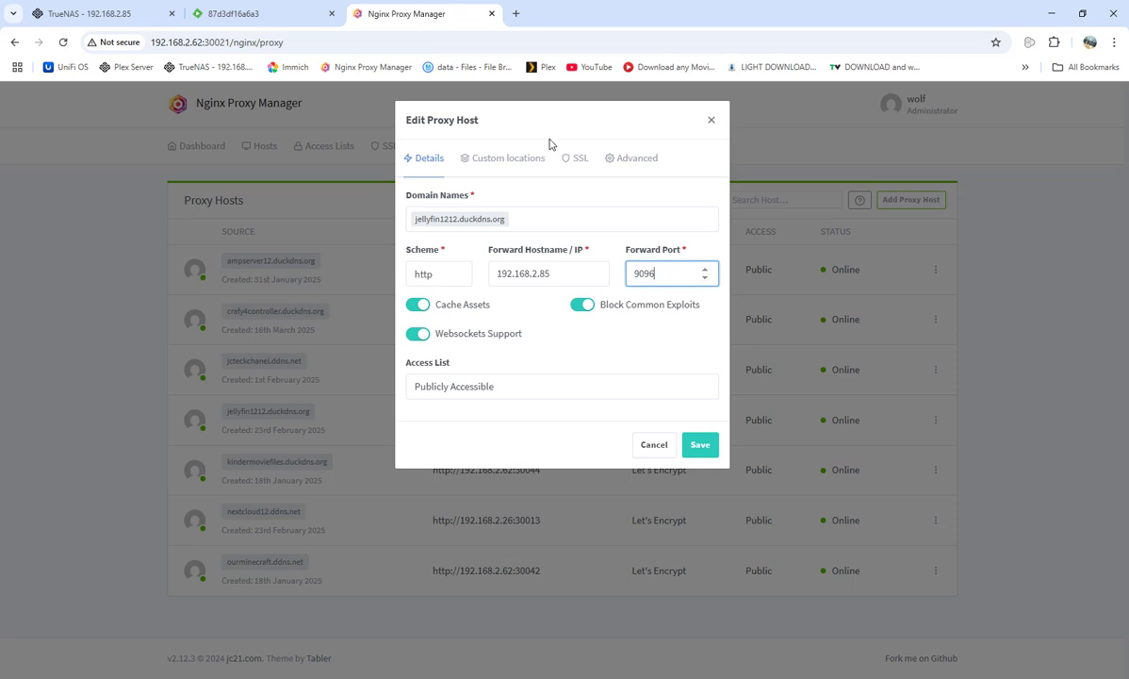
{"action": "left_click", "coordinate": [699, 446]}
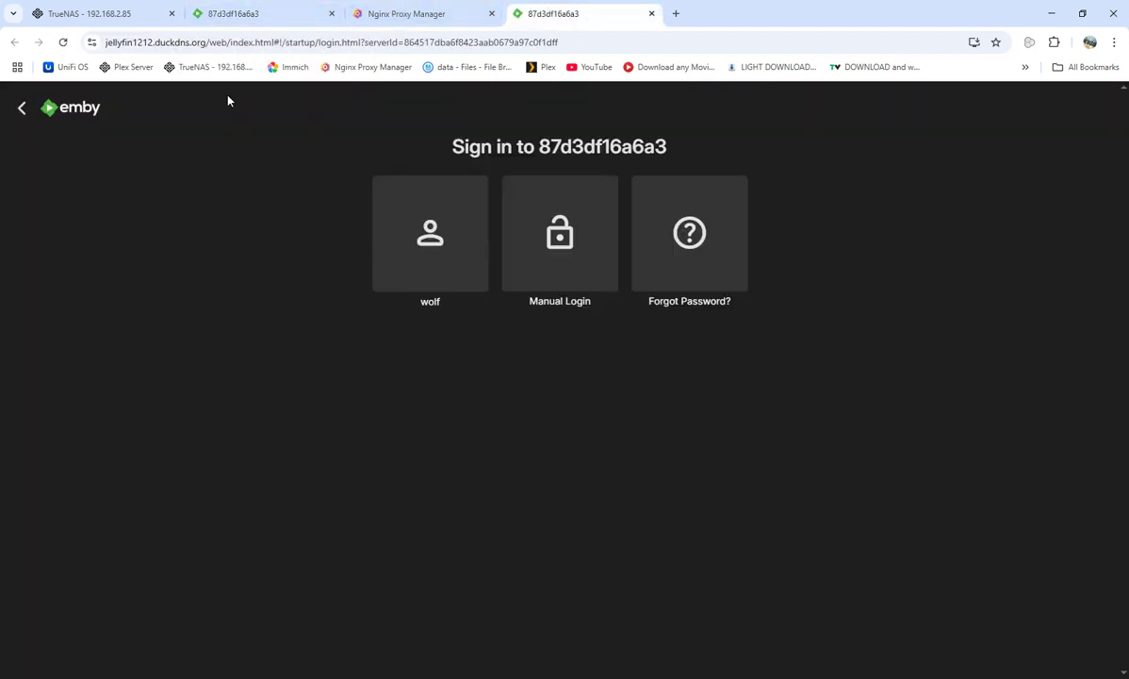
Sign in as the existing user via jellyfin1212.duckdns.org, then close that tab.
{"action": "left_click", "coordinate": [426, 238]}
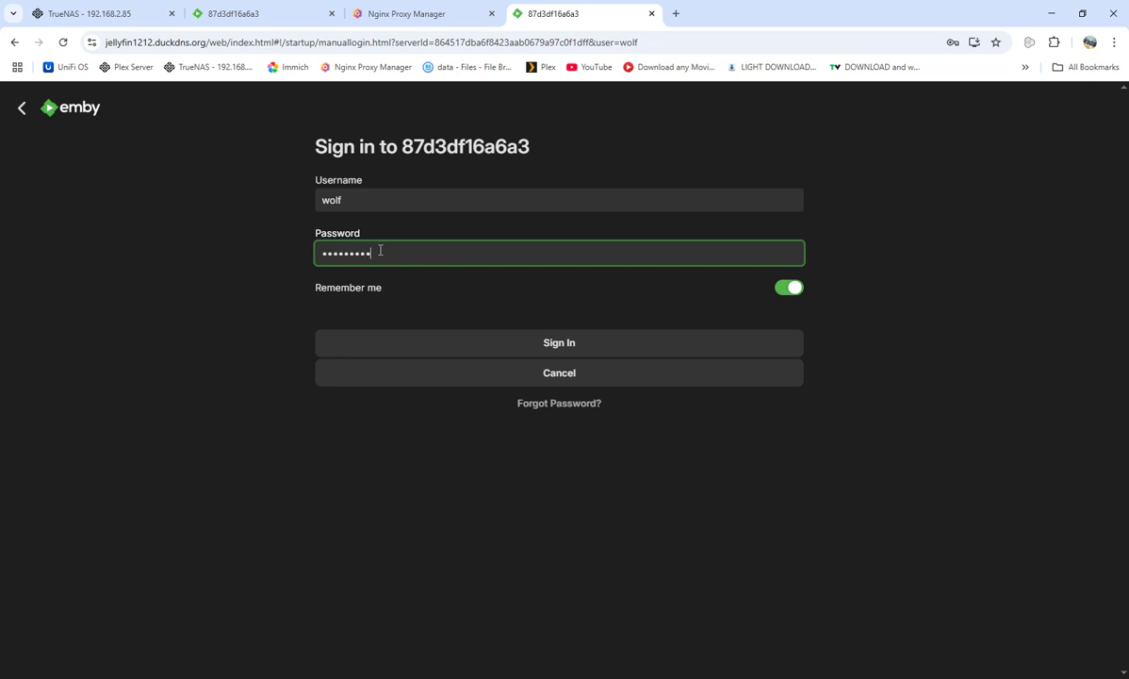
{"action": "key", "text": "Return"}
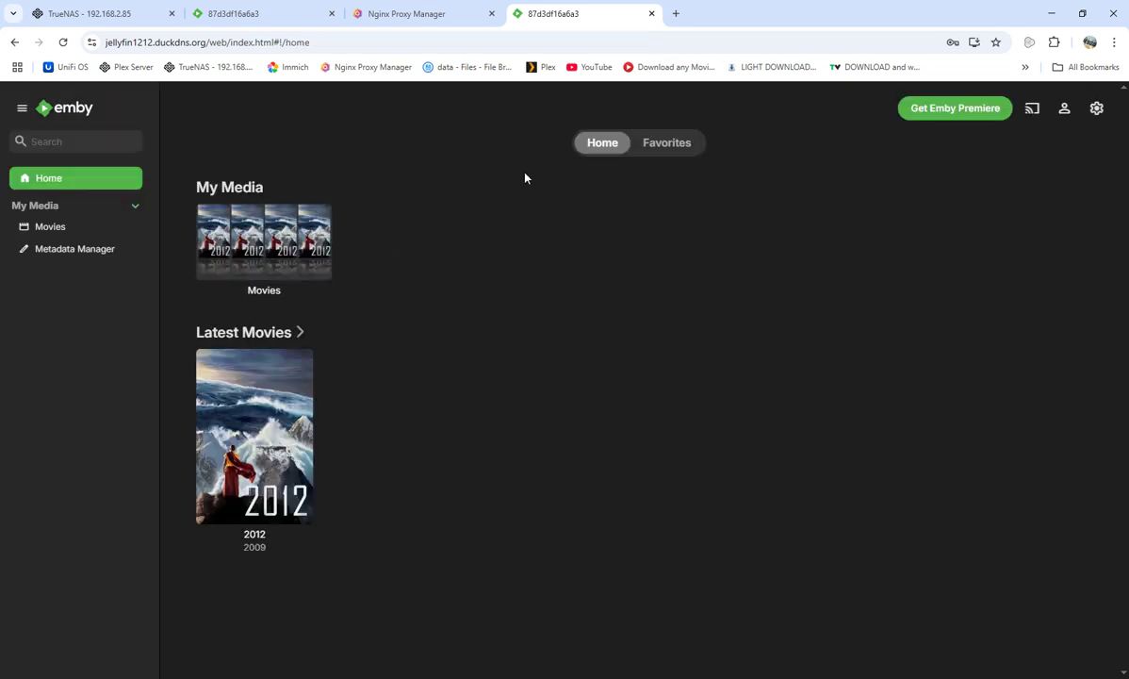
{"action": "left_click", "coordinate": [652, 13]}
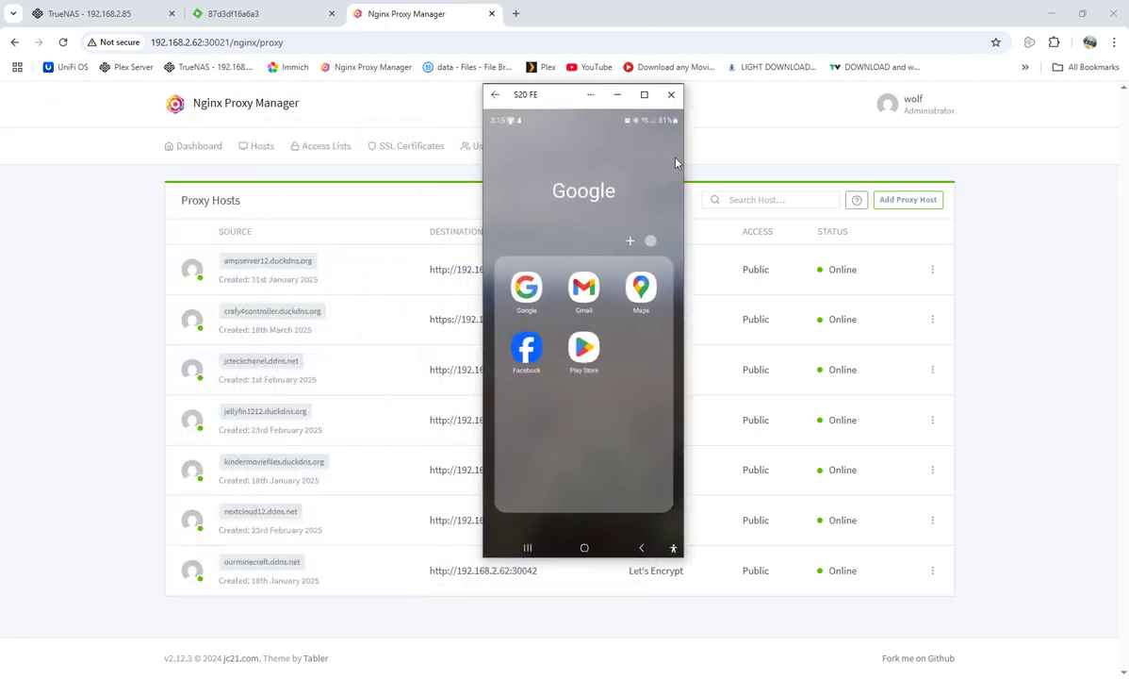
Enlarge and raise the phone mirror window, launch Play Store, and dismiss the Play Points offer.
{"action": "left_click_drag", "start_coordinate": [685, 157], "coordinate": [780, 162]}
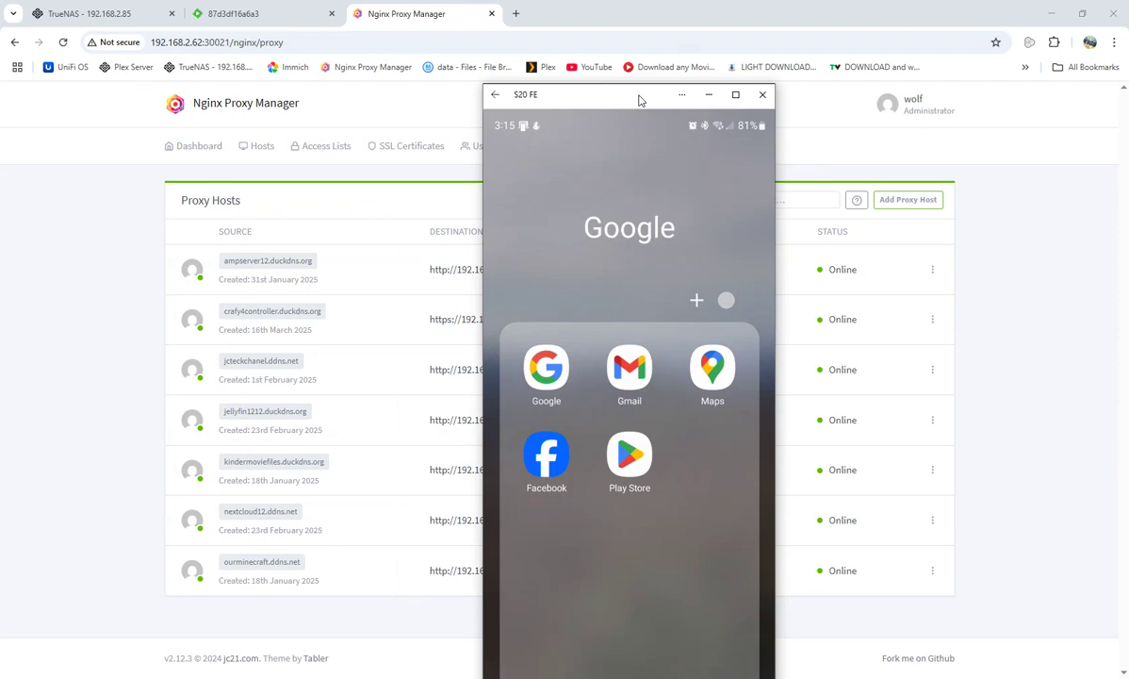
{"action": "left_click_drag", "start_coordinate": [637, 98], "coordinate": [636, 29]}
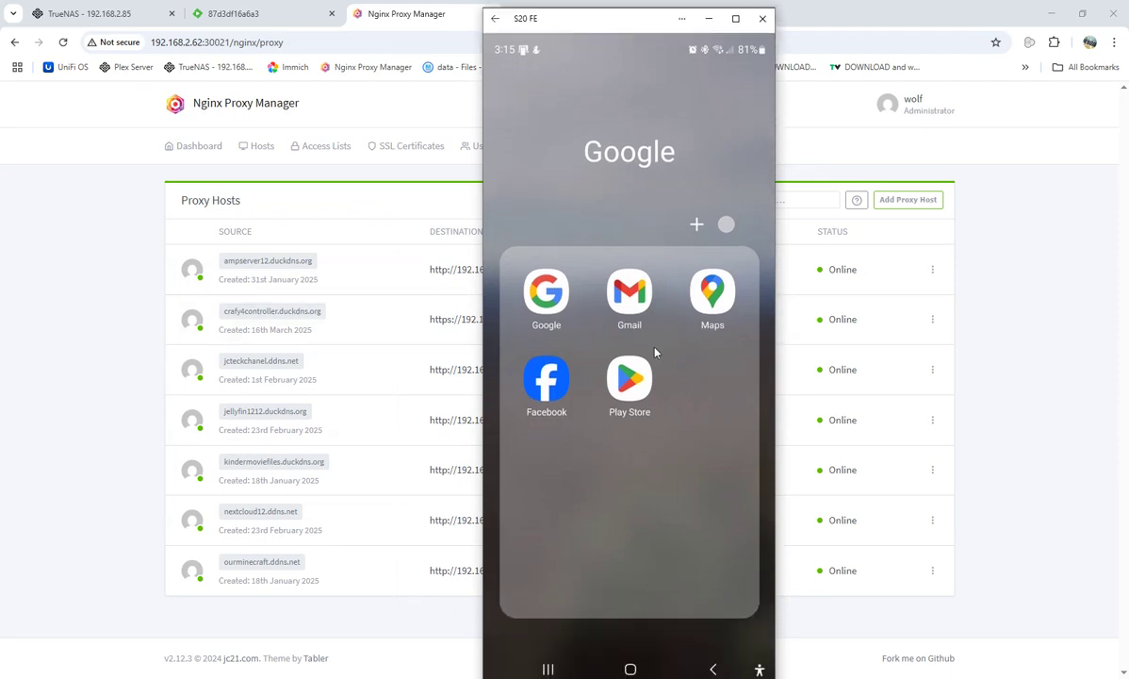
{"action": "left_click", "coordinate": [622, 373]}
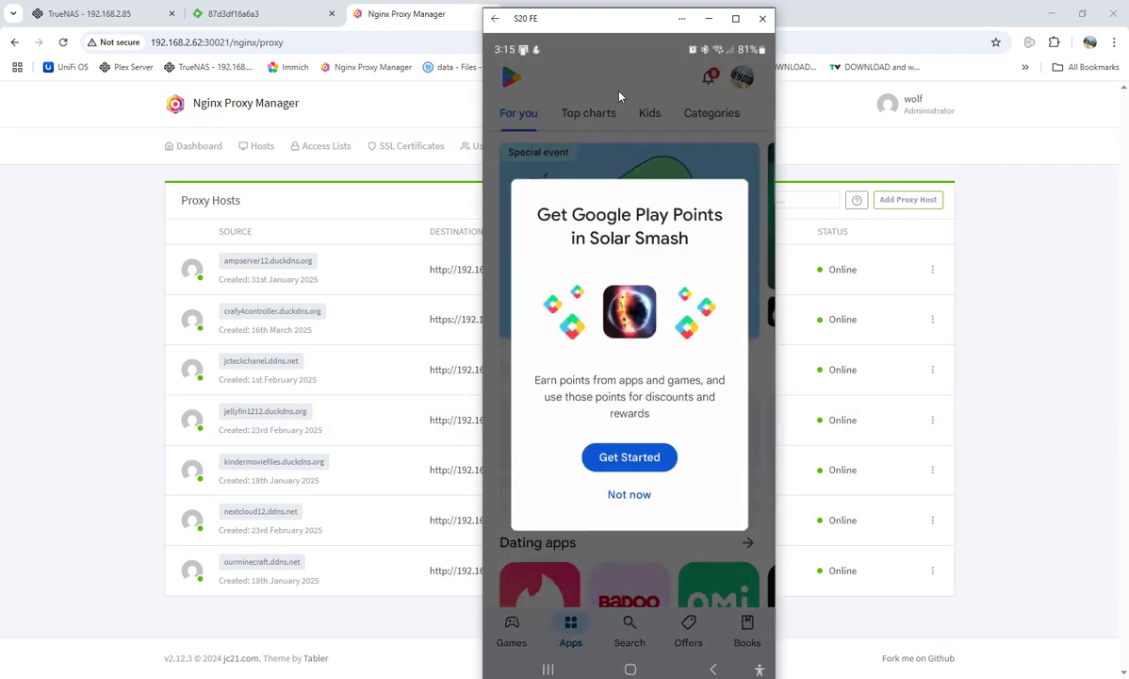
{"action": "left_click", "coordinate": [590, 498]}
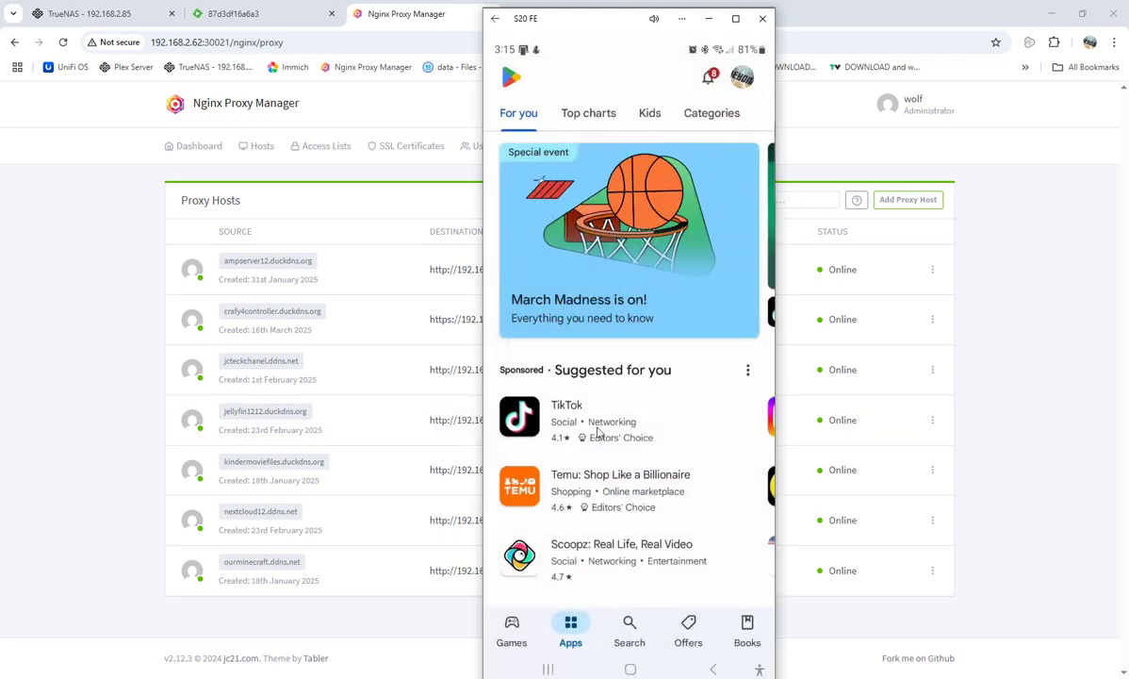
Search the Play Store for 'emby' and install Emby for Android.
{"action": "left_click", "coordinate": [629, 630]}
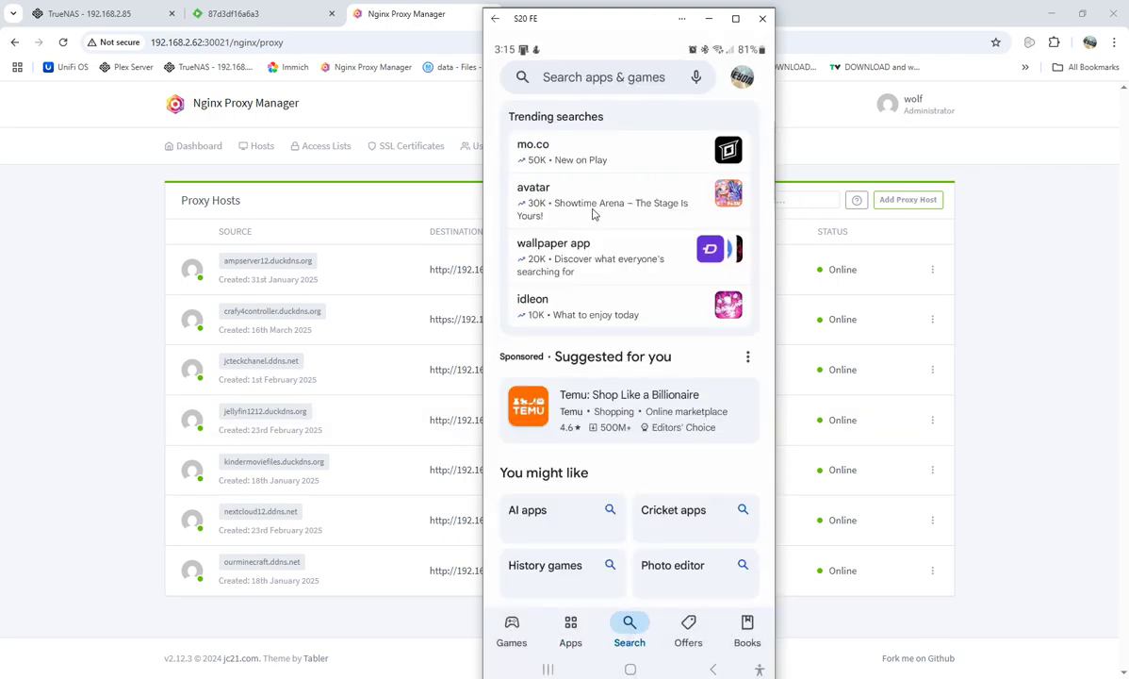
{"action": "left_click", "coordinate": [575, 78]}
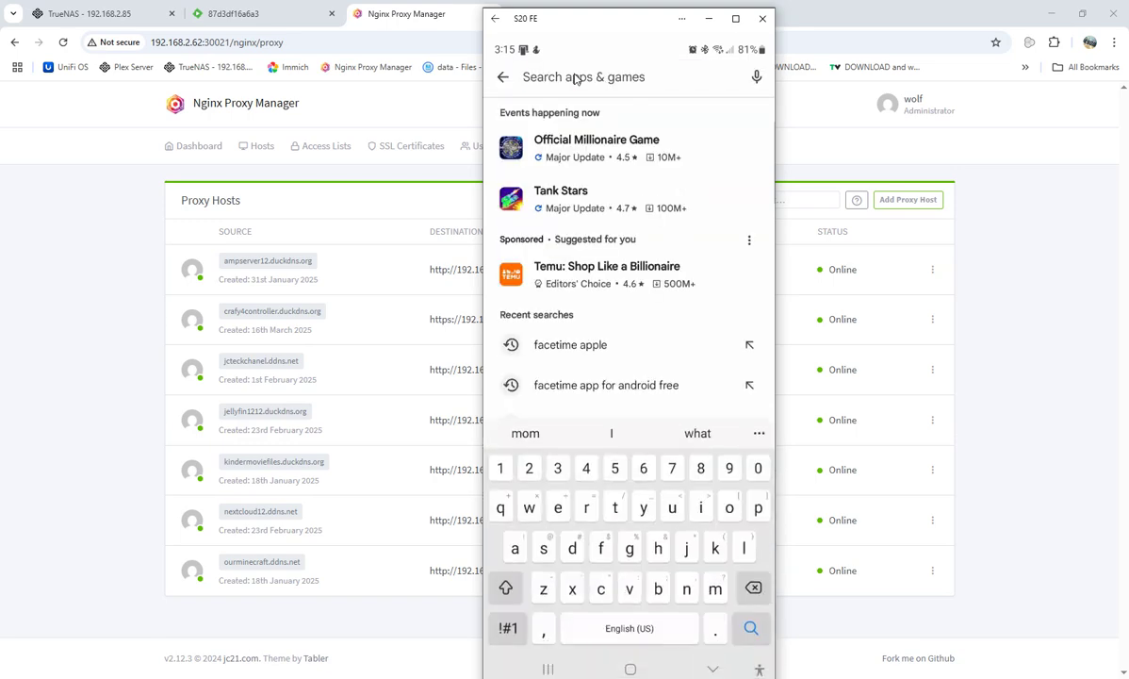
{"action": "type", "text": "em"}
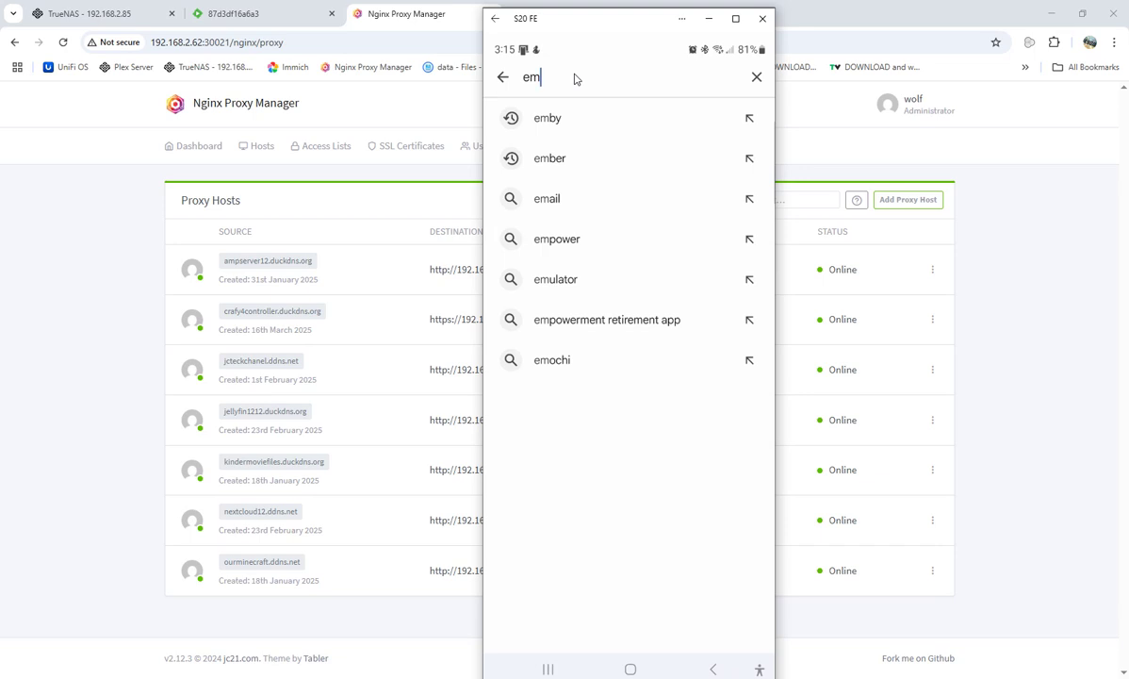
{"action": "left_click", "coordinate": [545, 118]}
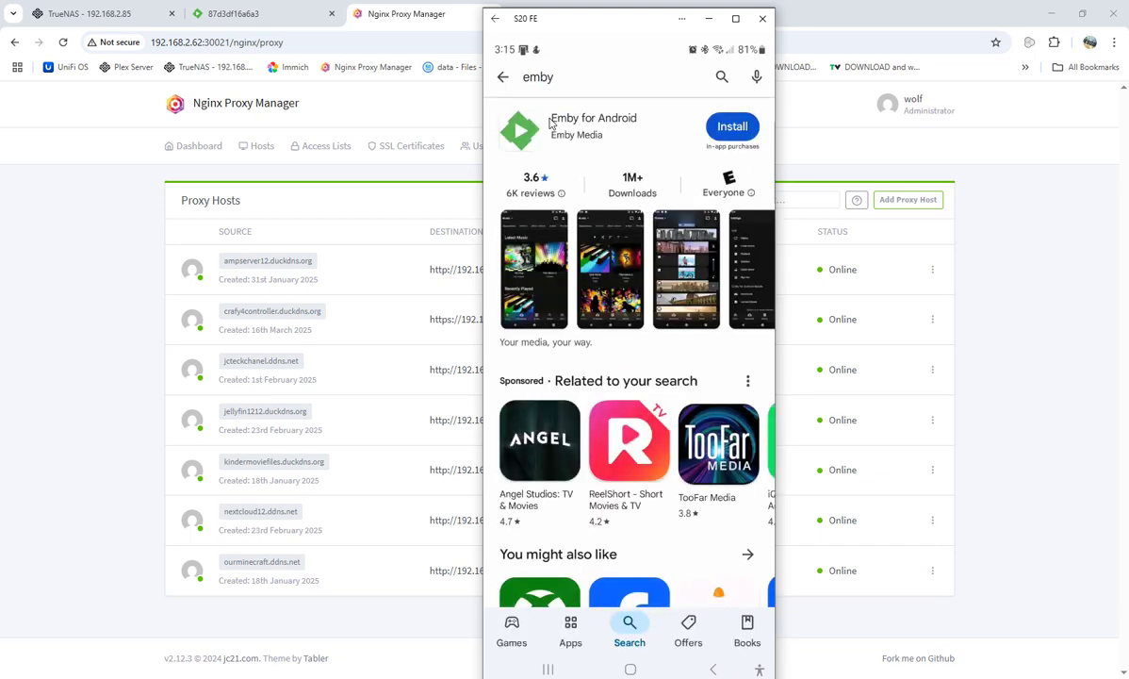
{"action": "left_click", "coordinate": [732, 129]}
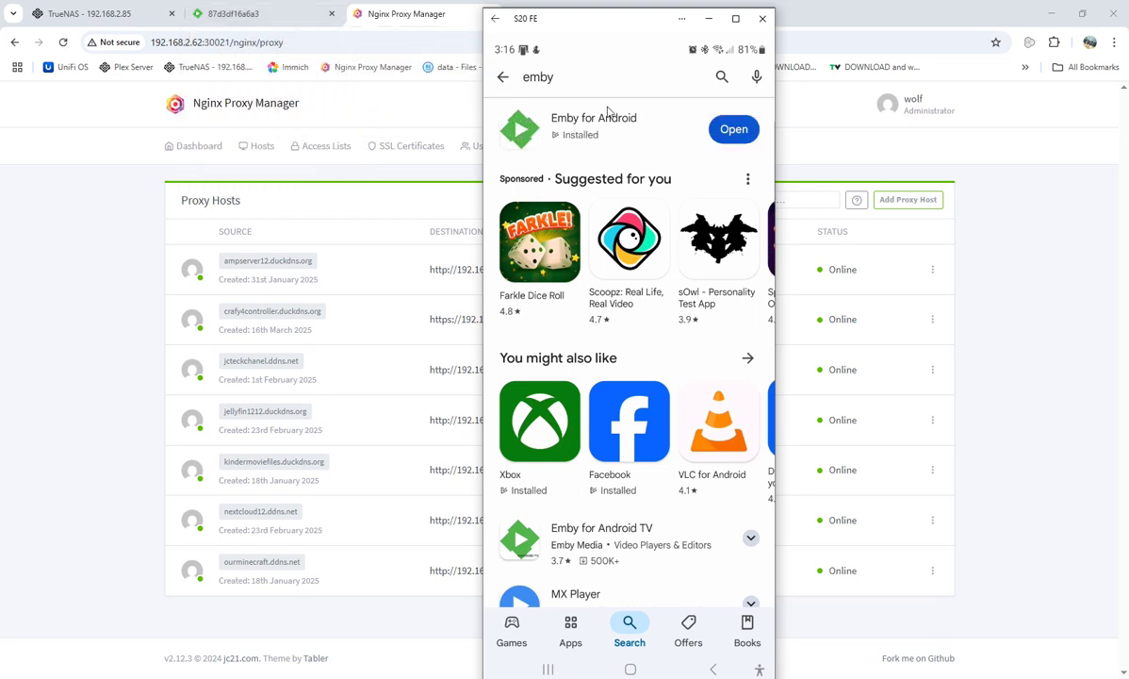
Launch Emby for Android, pass the welcome screen, and skip Emby Connect sign-in.
{"action": "left_click", "coordinate": [735, 133]}
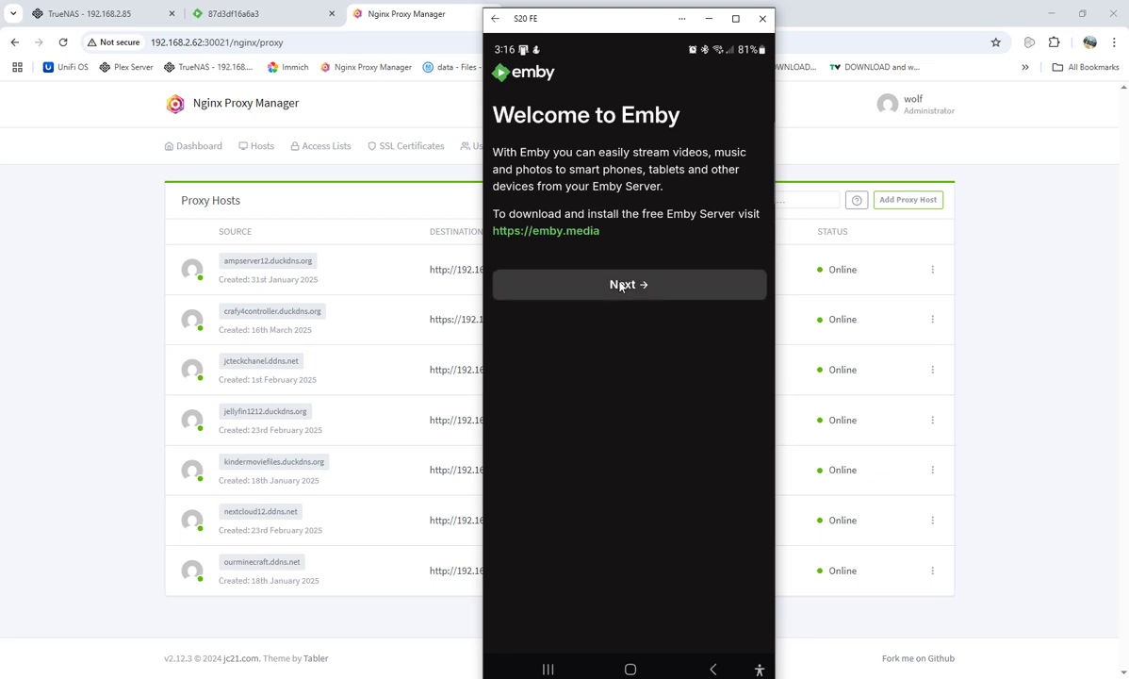
{"action": "left_click", "coordinate": [621, 284]}
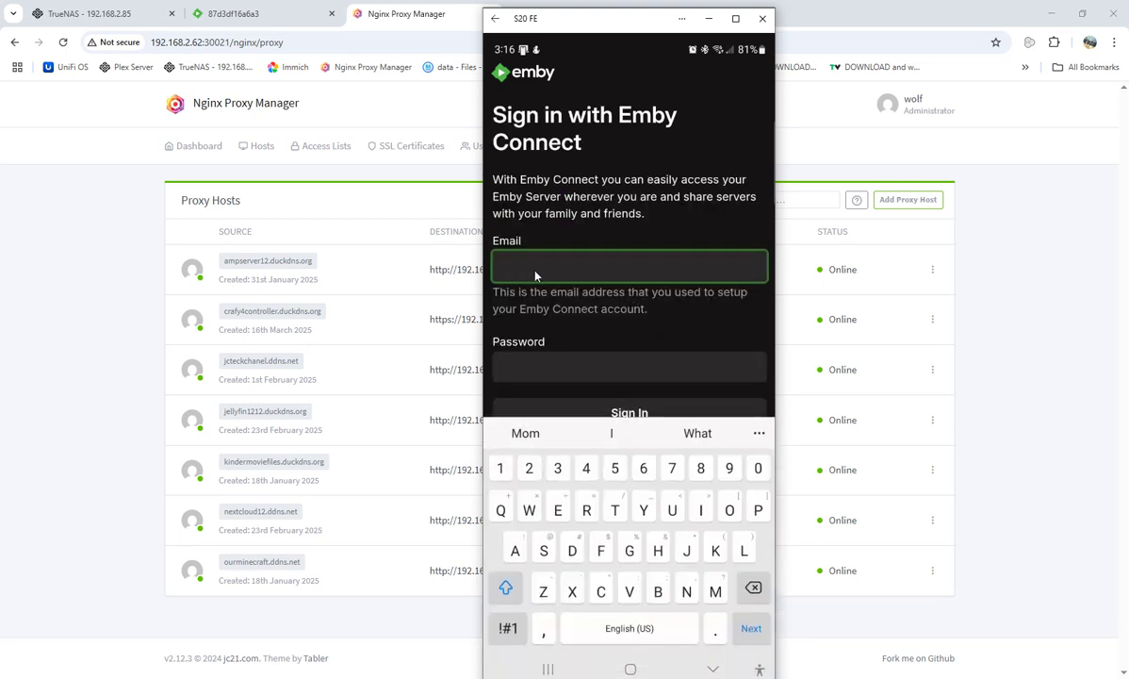
{"action": "scroll", "coordinate": [660, 273], "scroll_direction": "down", "scroll_amount": 2}
{"action": "scroll", "coordinate": [685, 335], "scroll_direction": "down", "scroll_amount": 3}
{"action": "scroll", "coordinate": [685, 338], "scroll_direction": "up", "scroll_amount": 2}
{"action": "scroll", "coordinate": [687, 336], "scroll_direction": "up", "scroll_amount": 3}
{"action": "scroll", "coordinate": [617, 227], "scroll_direction": "down", "scroll_amount": 3}
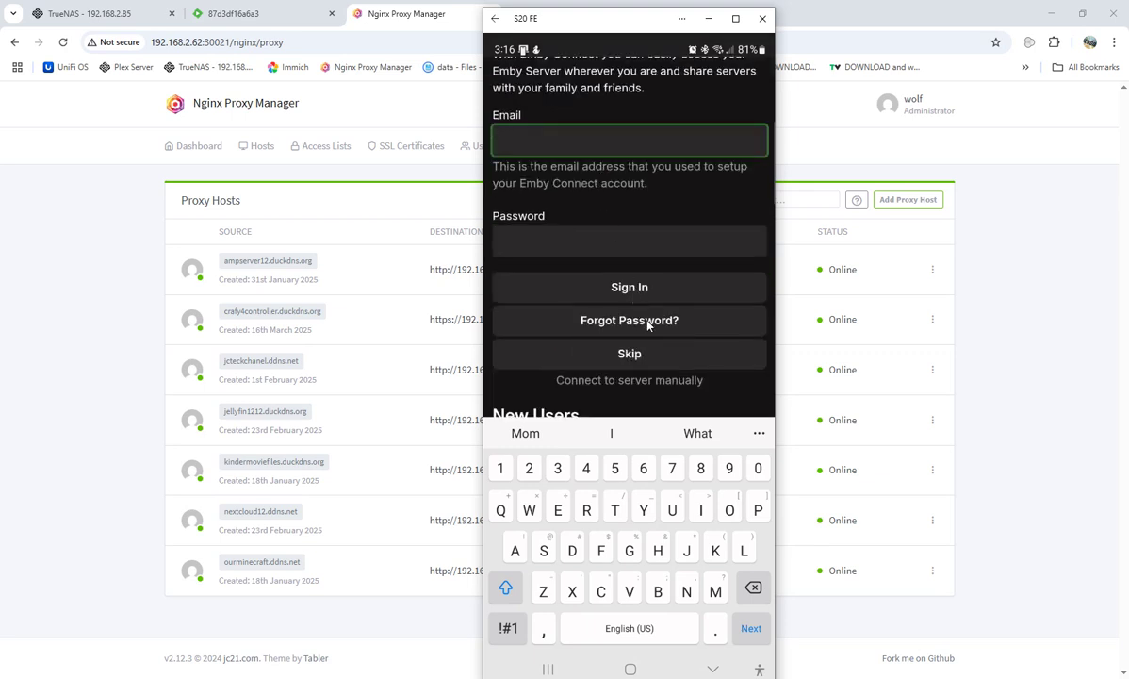
{"action": "scroll", "coordinate": [645, 336], "scroll_direction": "down", "scroll_amount": 1}
{"action": "right_click", "coordinate": [633, 316]}
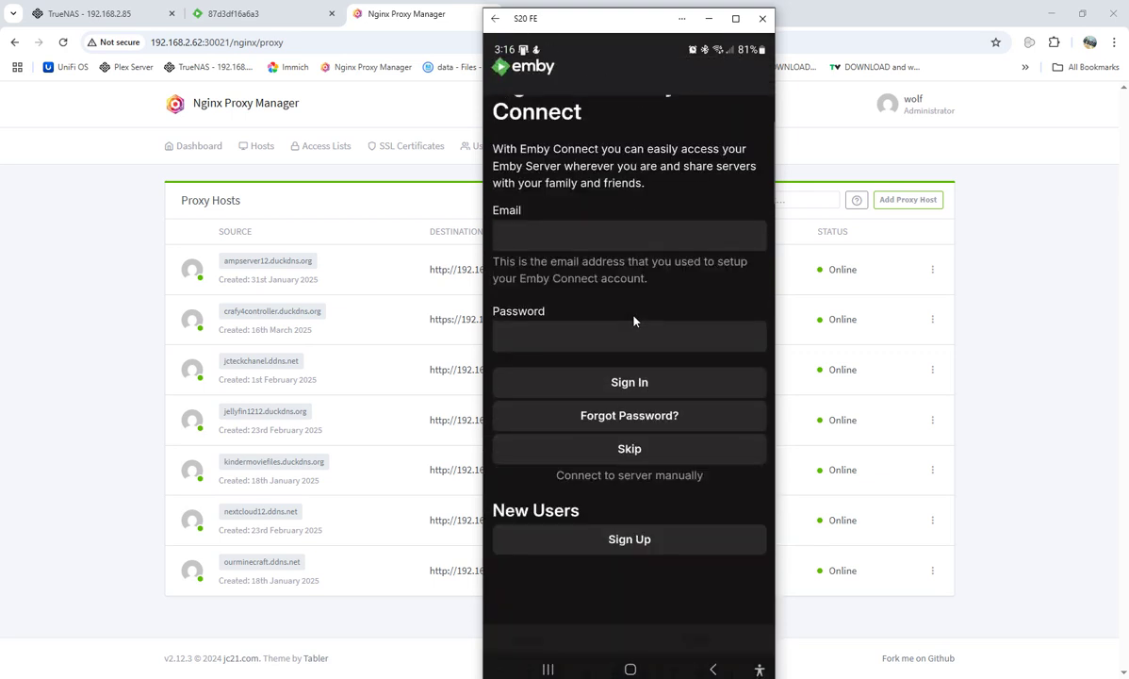
{"action": "left_click", "coordinate": [628, 451]}
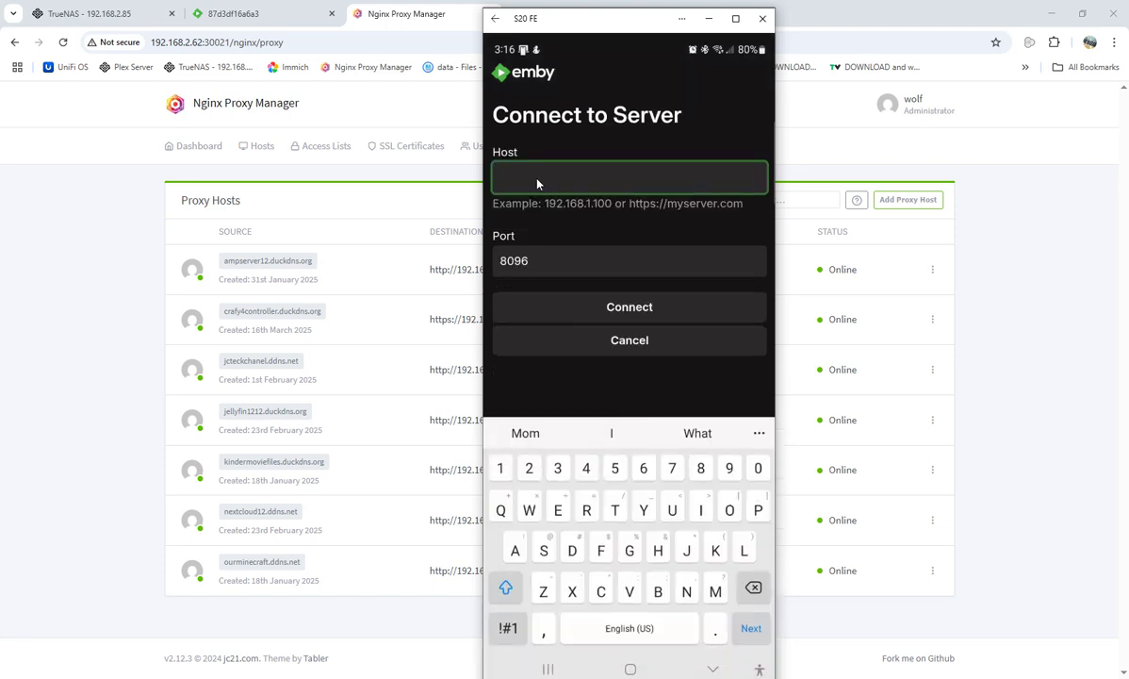
{"action": "type", "text": "https://jellyfi"}
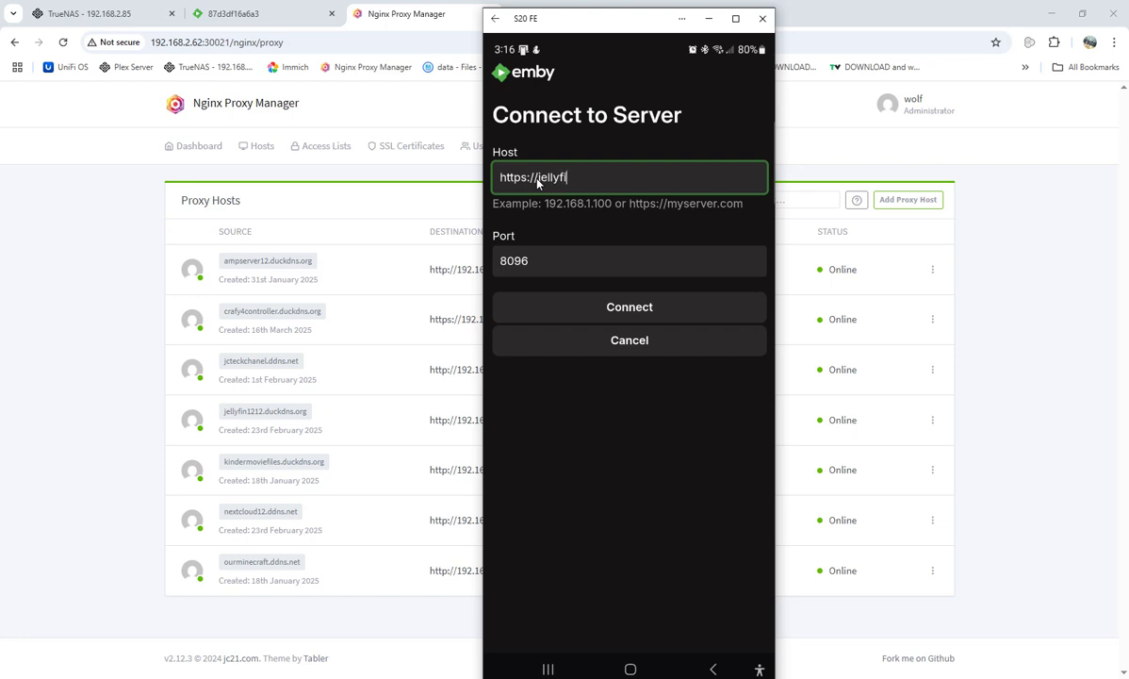
{"action": "type", "text": "n"}
{"action": "type", "text": "1212"}
{"action": "type", "text": "."}
{"action": "type", "text": "duc"}
{"action": "type", "text": "k"}
{"action": "type", "text": "dns"}
{"action": "type", "text": "."}
{"action": "type", "text": "n"}
{"action": "type", "text": "et"}
{"action": "key", "text": "BackSpace"}
{"action": "key", "text": "BackSpace"}
{"action": "key", "text": "BackSpace"}
{"action": "type", "text": "org"}
Try port 9096, dismiss the unreachable-server error, then connect on port 443.
{"action": "left_click", "coordinate": [510, 263]}
{"action": "key", "text": "BackSpace"}
{"action": "type", "text": "9"}
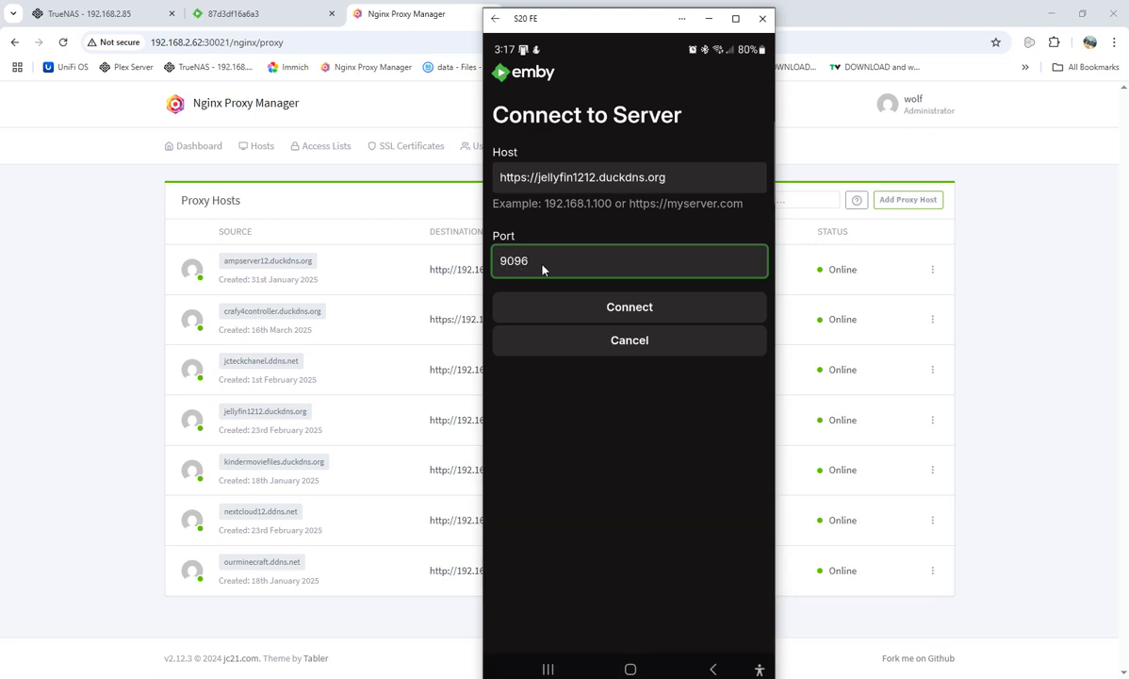
{"action": "left_click", "coordinate": [583, 313]}
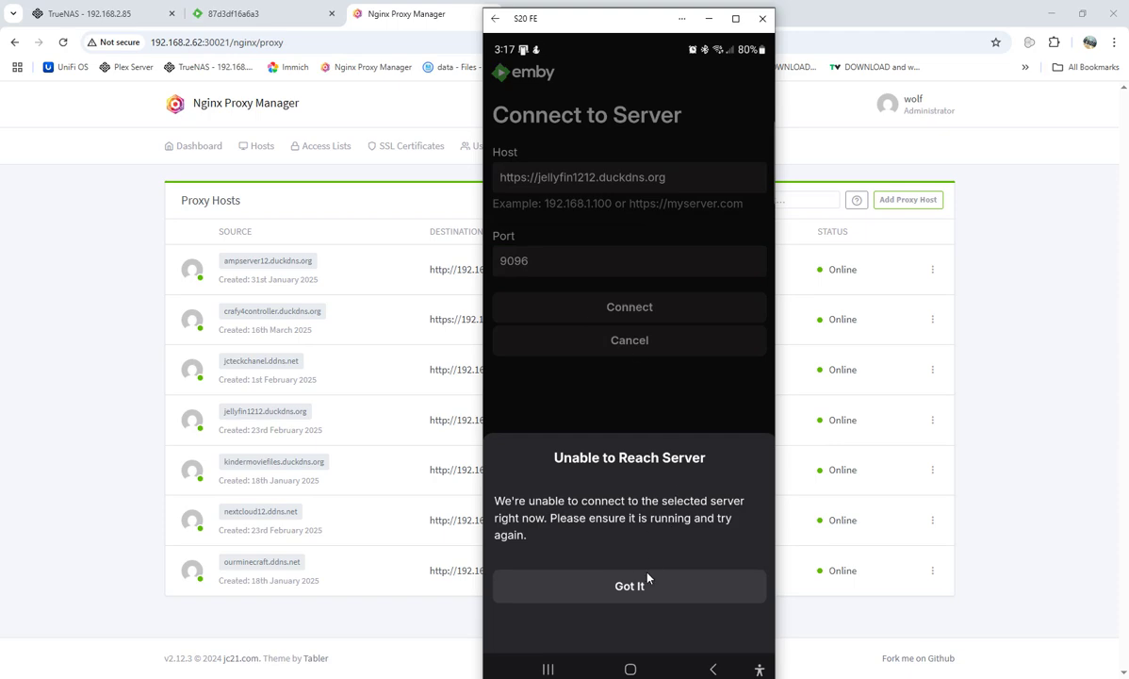
{"action": "left_click", "coordinate": [620, 587]}
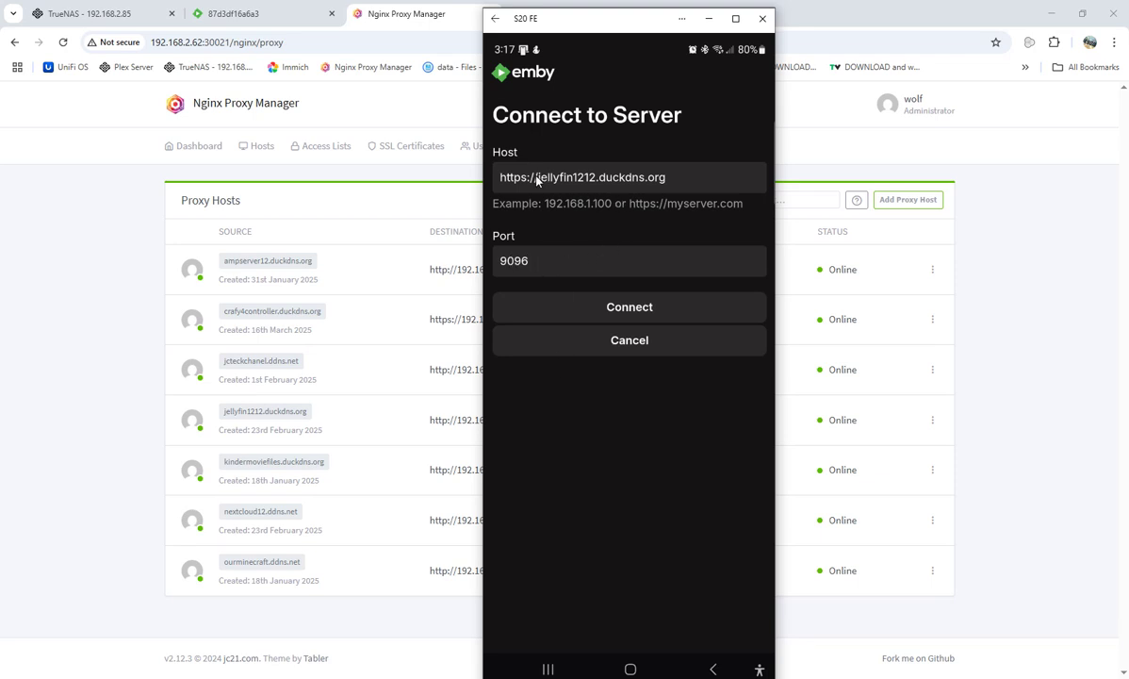
{"action": "left_click", "coordinate": [548, 268]}
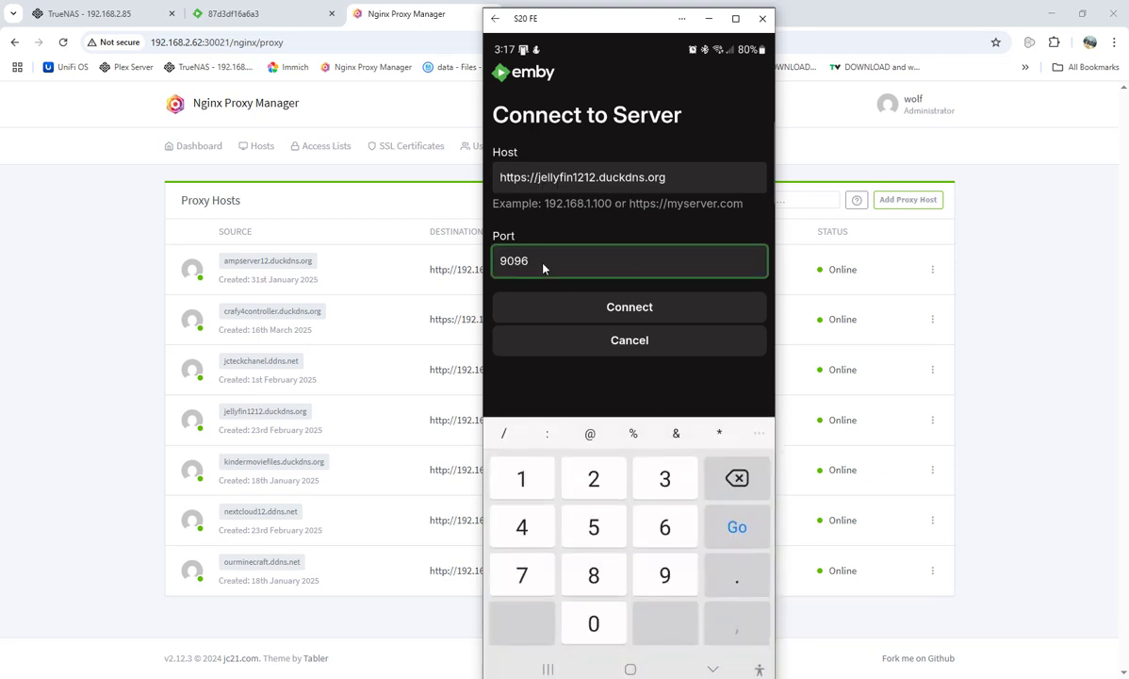
{"action": "key", "text": "BackSpace"}
{"action": "key", "text": "BackSpace"}
{"action": "key", "text": "BackSpace"}
{"action": "key", "text": "BackSpace"}
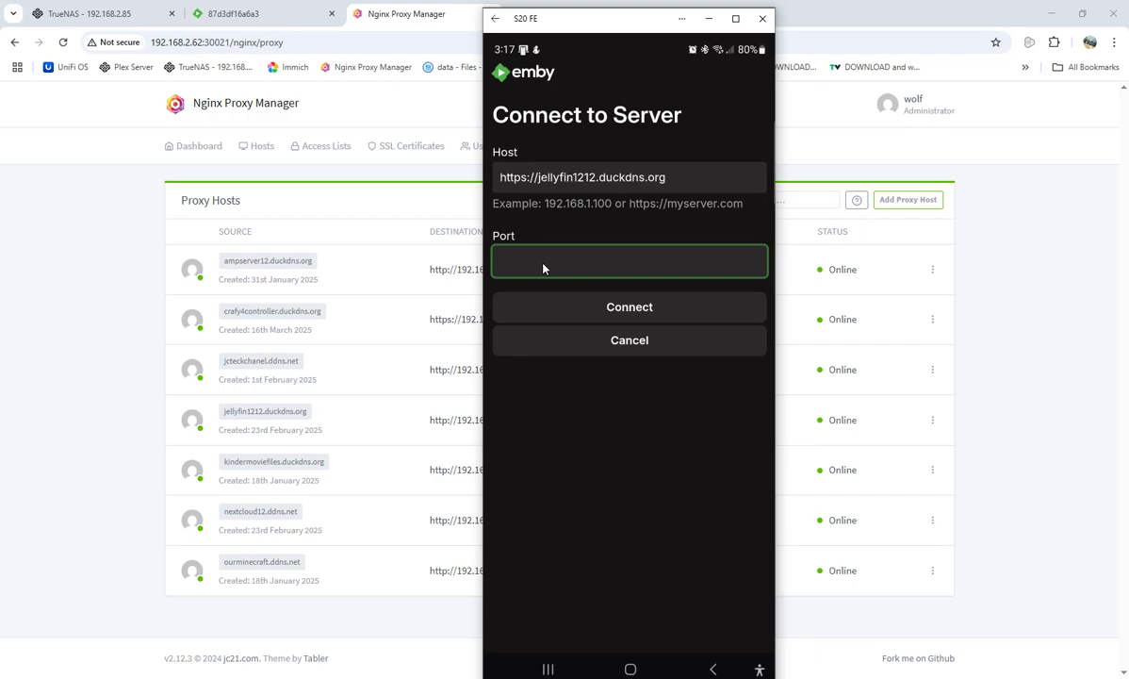
{"action": "type", "text": "443"}
{"action": "left_click", "coordinate": [629, 311]}
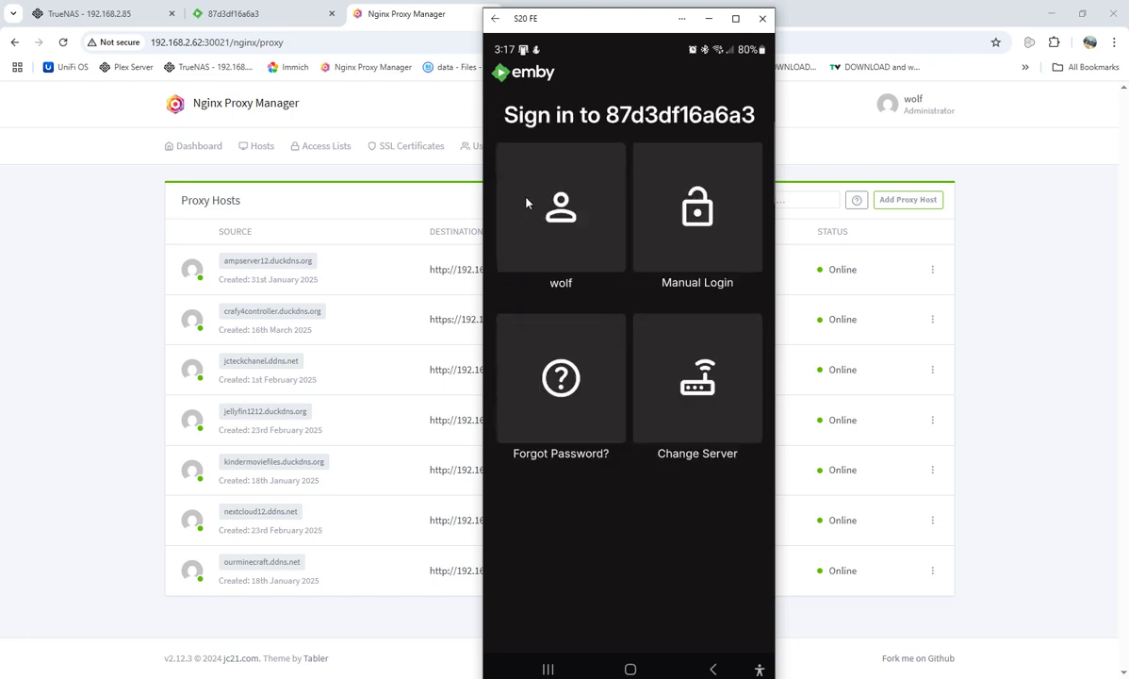
Sign in as the existing user with the account password and dismiss the save-password prompt.
{"action": "left_click", "coordinate": [567, 226]}
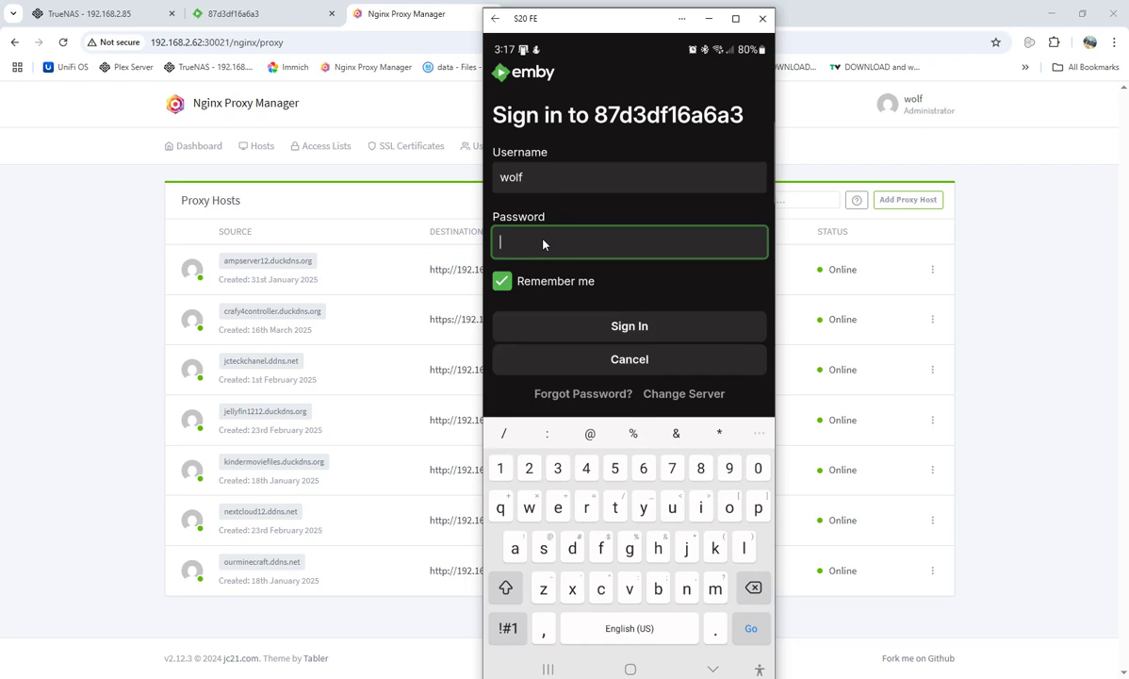
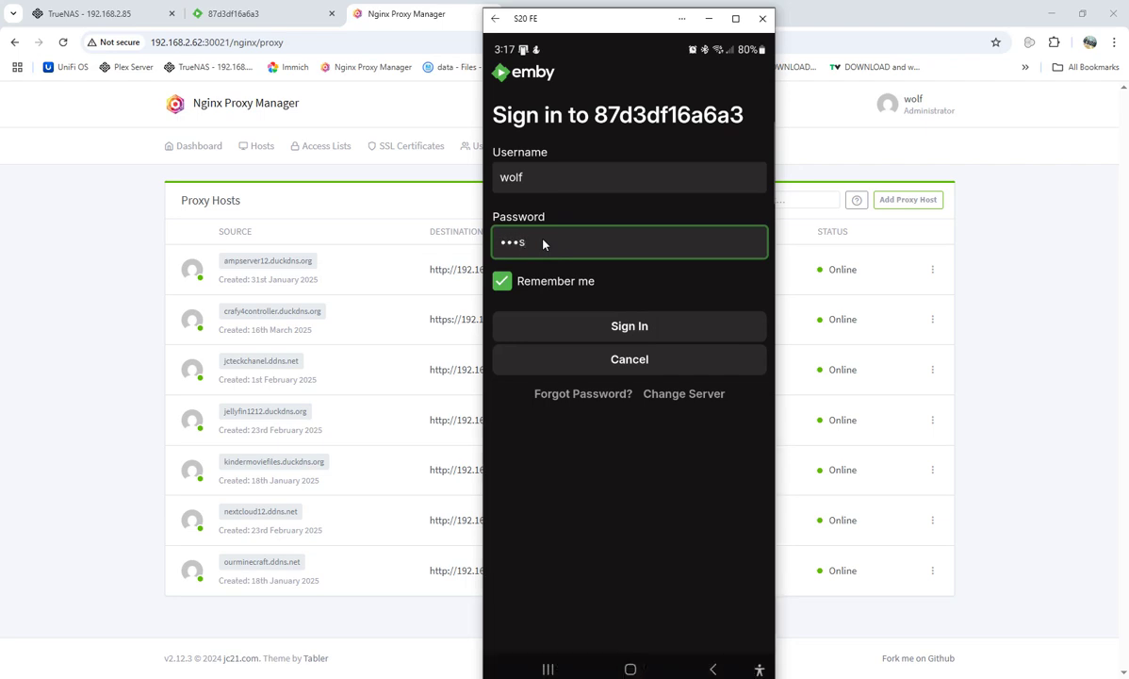
{"action": "key", "text": "Return"}
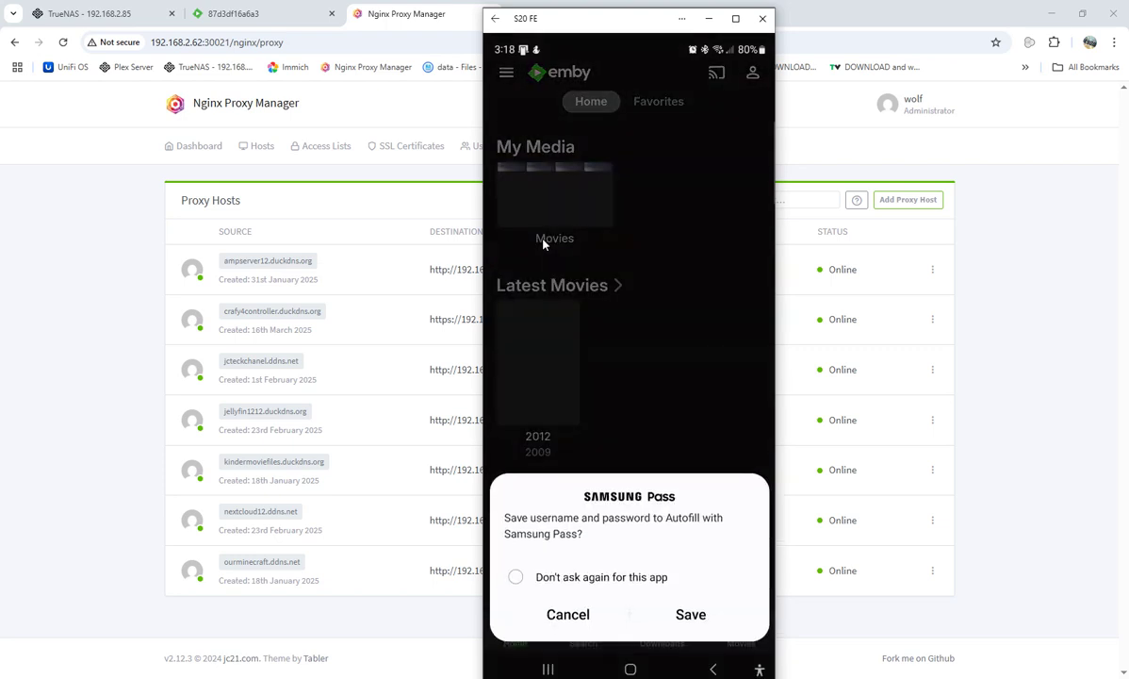
{"action": "left_click", "coordinate": [567, 614]}
Play the movie 2012 briefly, pause and exit the player, then close the phone mirror.
{"action": "left_click", "coordinate": [545, 345]}
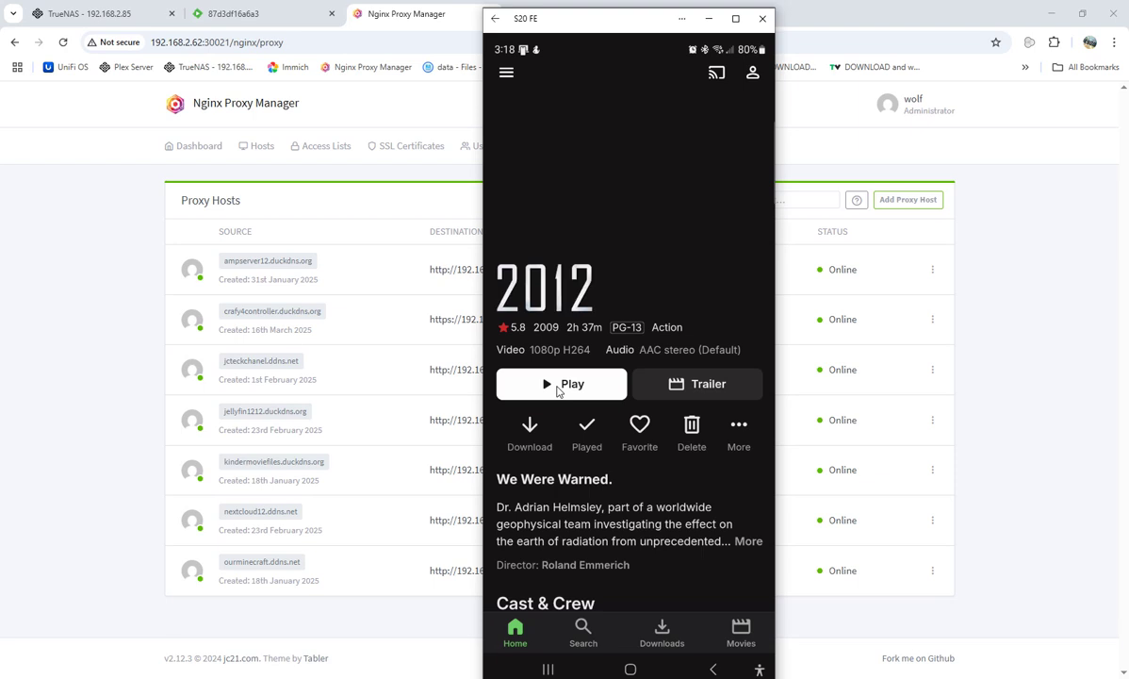
{"action": "left_click", "coordinate": [557, 385]}
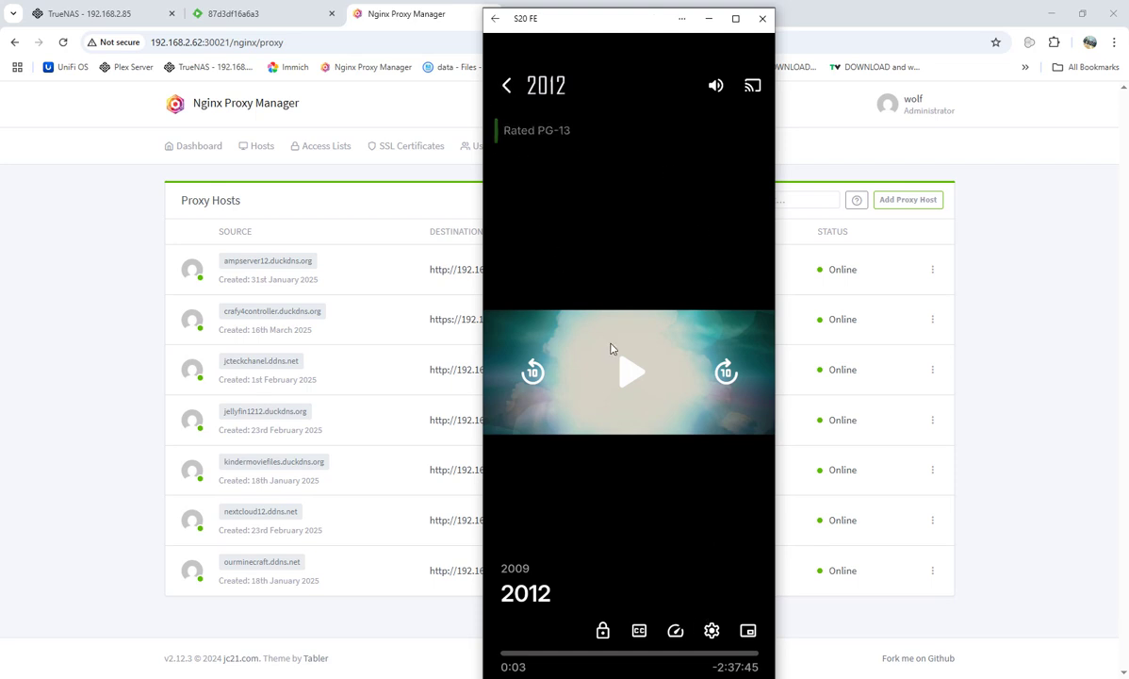
{"action": "left_click", "coordinate": [630, 371]}
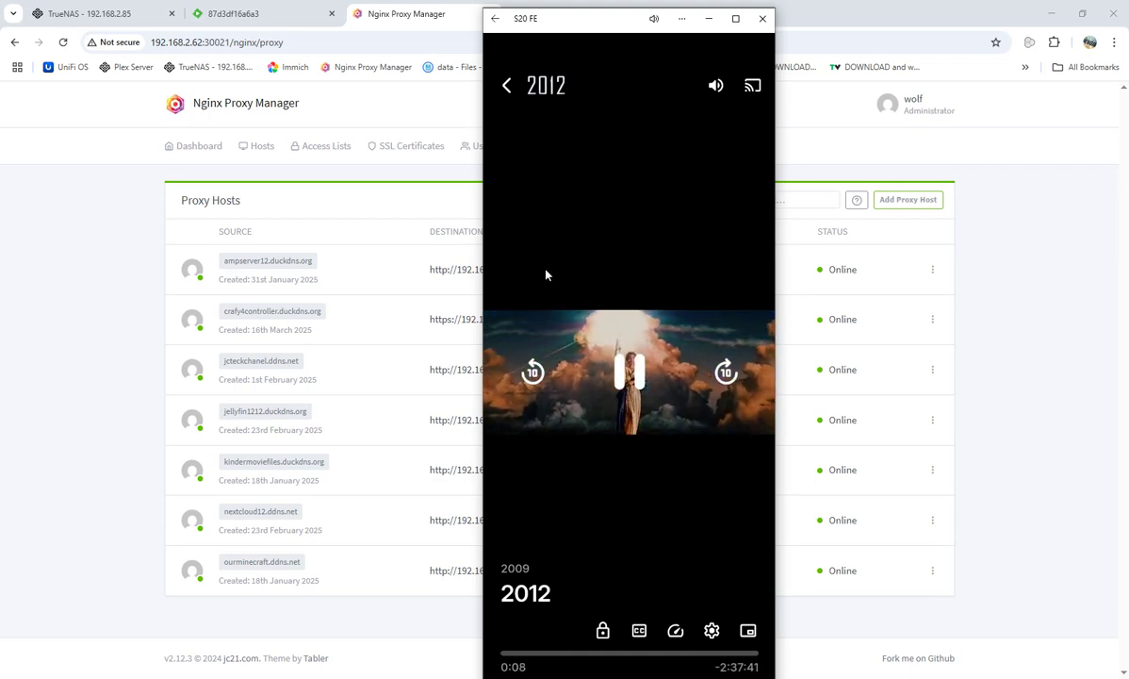
{"action": "left_click", "coordinate": [628, 375]}
{"action": "left_click", "coordinate": [506, 85]}
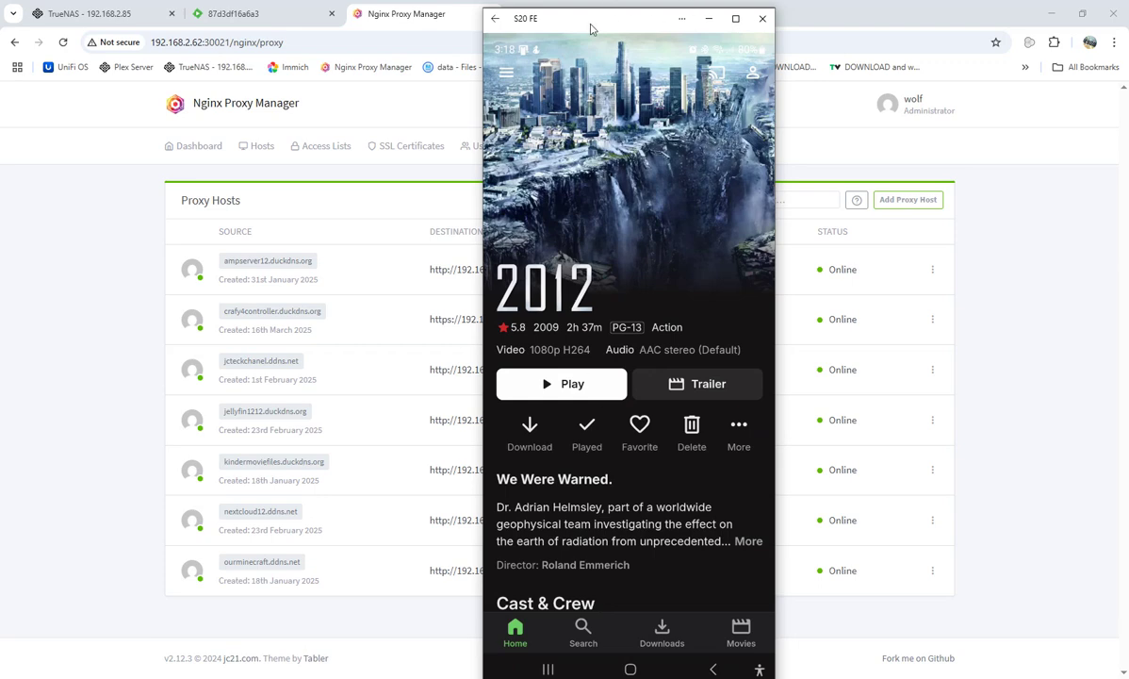
{"action": "left_click", "coordinate": [762, 18]}
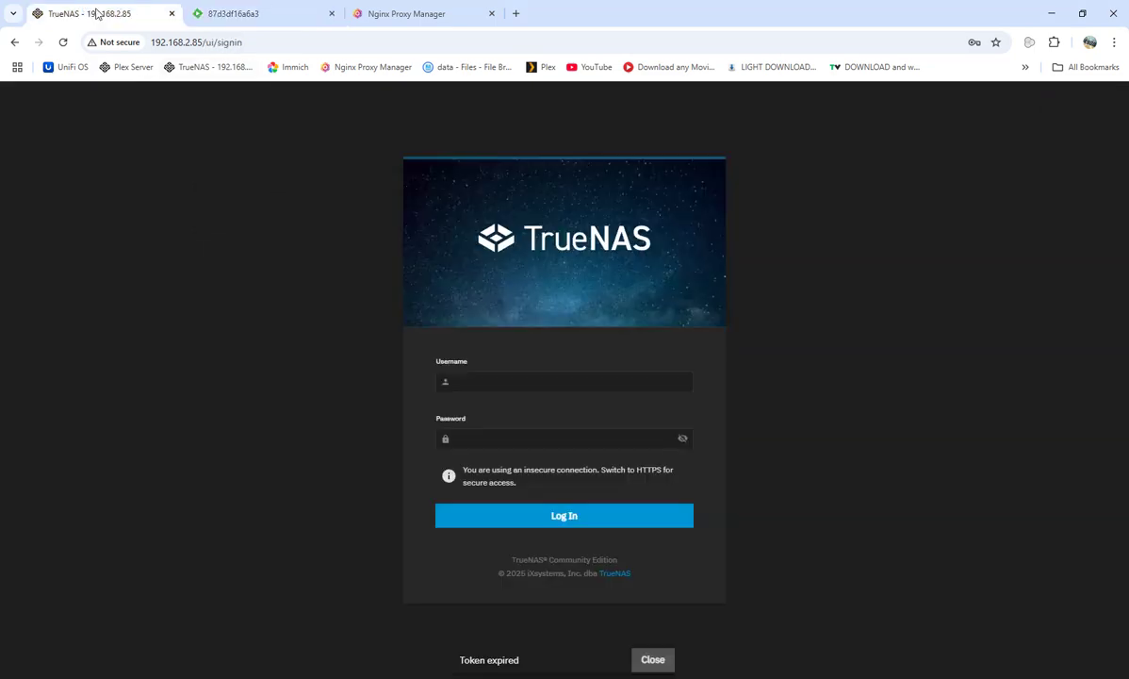
Log in to TrueNAS with the saved admin credentials and open the emby app's Edit form.
{"action": "left_click", "coordinate": [568, 383]}
{"action": "left_click", "coordinate": [568, 420]}
{"action": "left_click", "coordinate": [556, 521]}
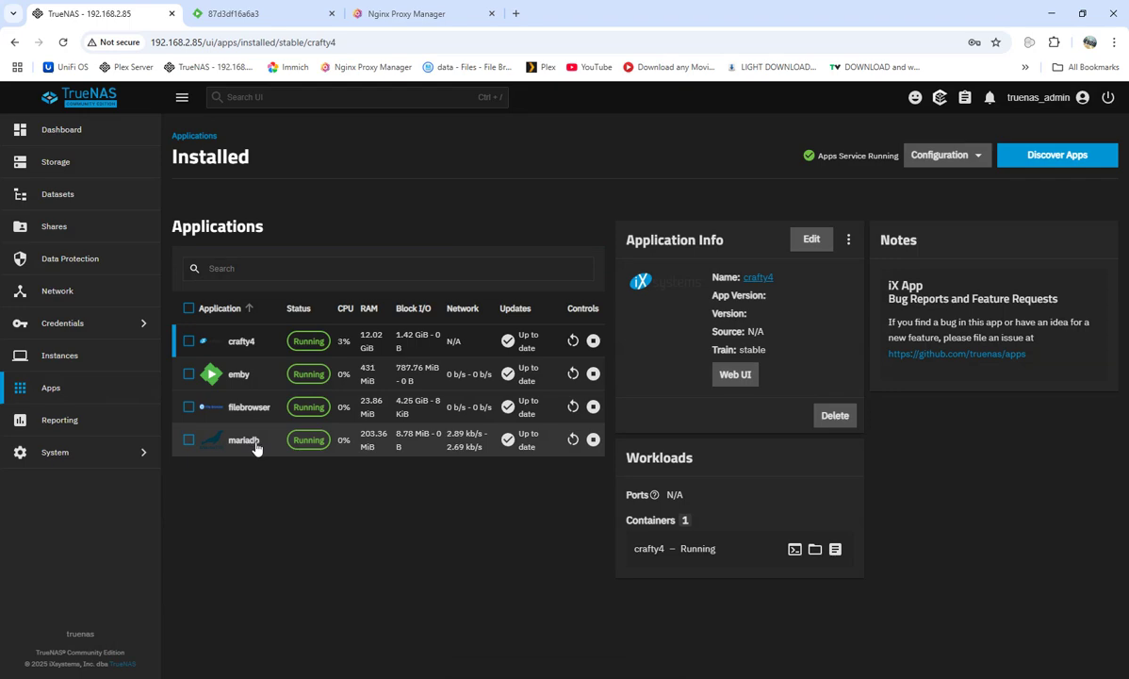
{"action": "left_click", "coordinate": [240, 375]}
{"action": "left_click", "coordinate": [808, 240]}
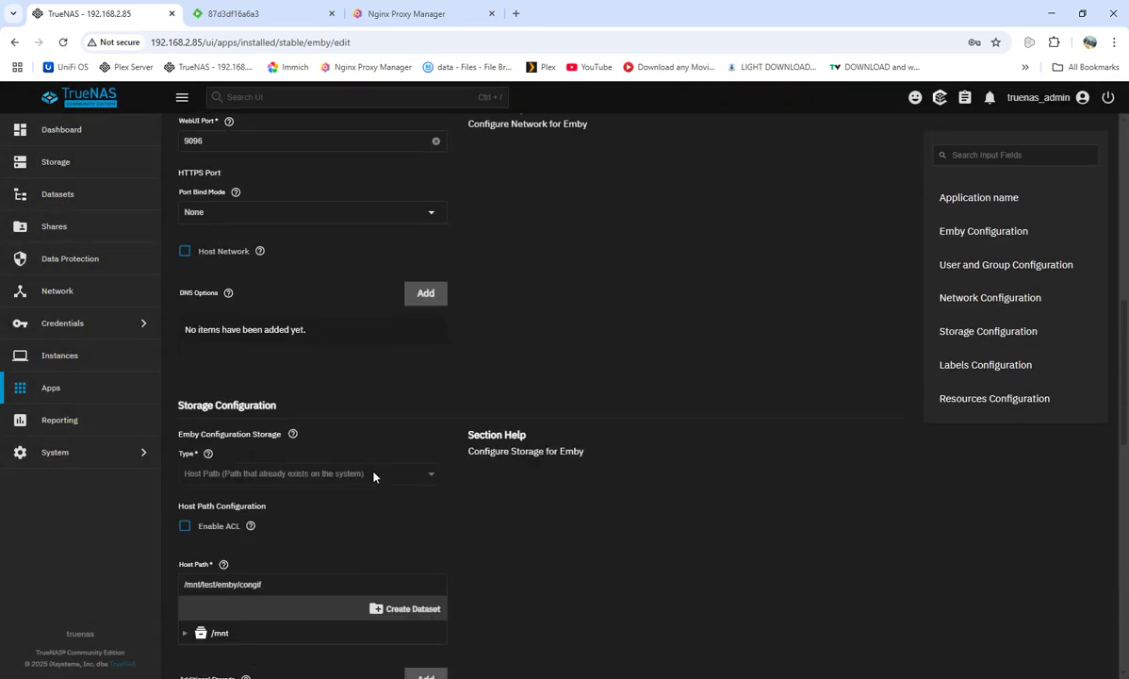
{"action": "scroll", "coordinate": [374, 476], "scroll_direction": "down", "scroll_amount": 10}
{"action": "scroll", "coordinate": [382, 241], "scroll_direction": "up", "scroll_amount": 4}
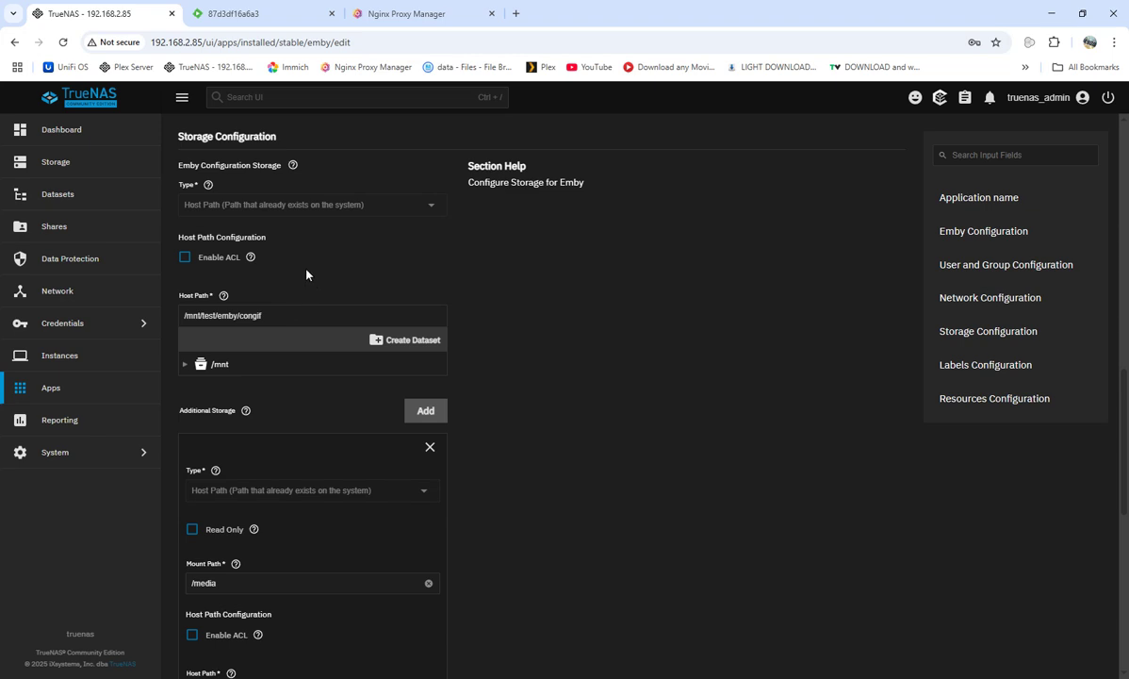
{"action": "scroll", "coordinate": [332, 283], "scroll_direction": "up", "scroll_amount": 4}
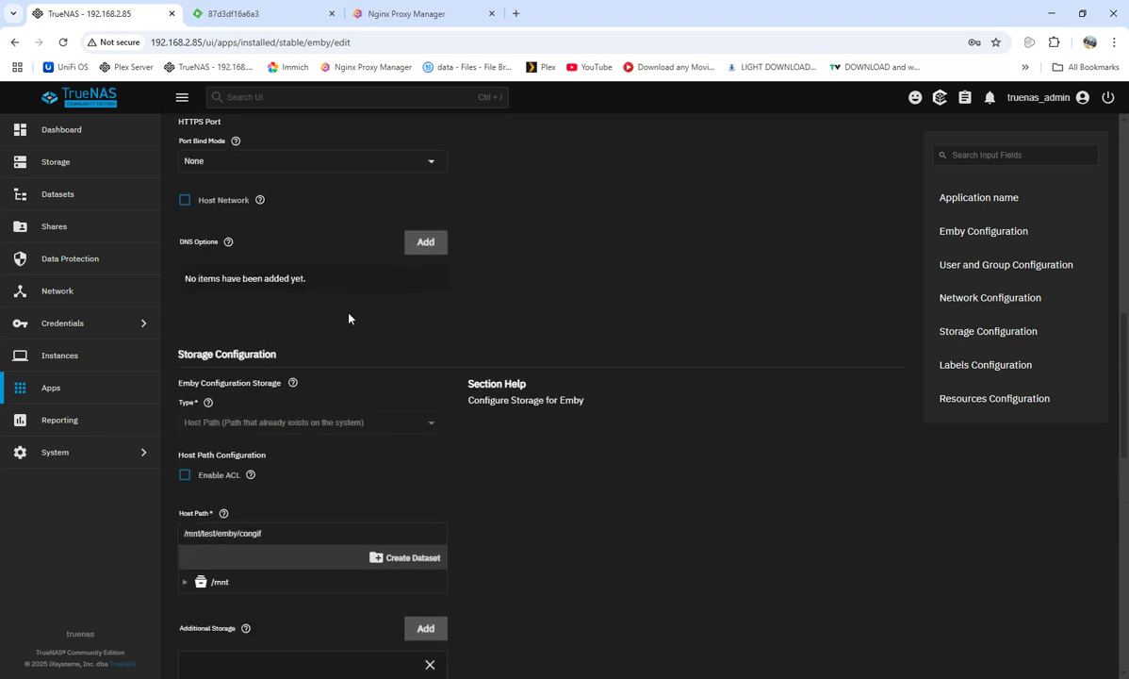
{"action": "scroll", "coordinate": [321, 337], "scroll_direction": "up", "scroll_amount": 3}
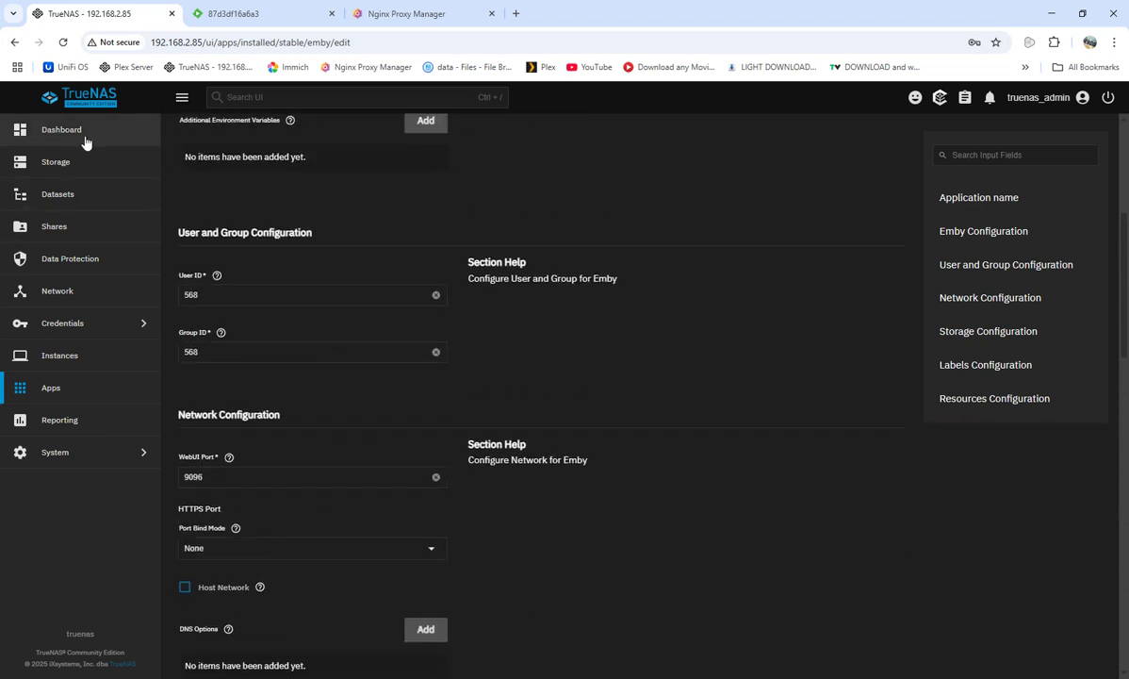
{"action": "scroll", "coordinate": [509, 330], "scroll_direction": "down", "scroll_amount": 1}
{"action": "scroll", "coordinate": [495, 346], "scroll_direction": "down", "scroll_amount": 7}
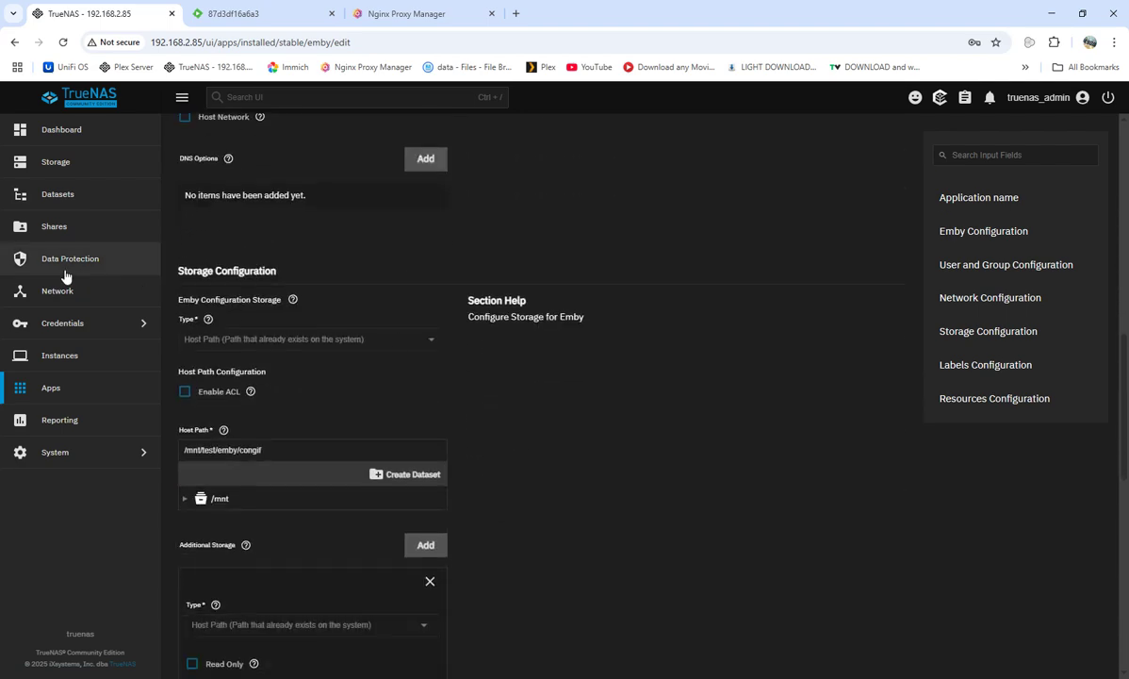
{"action": "scroll", "coordinate": [325, 334], "scroll_direction": "down", "scroll_amount": 5}
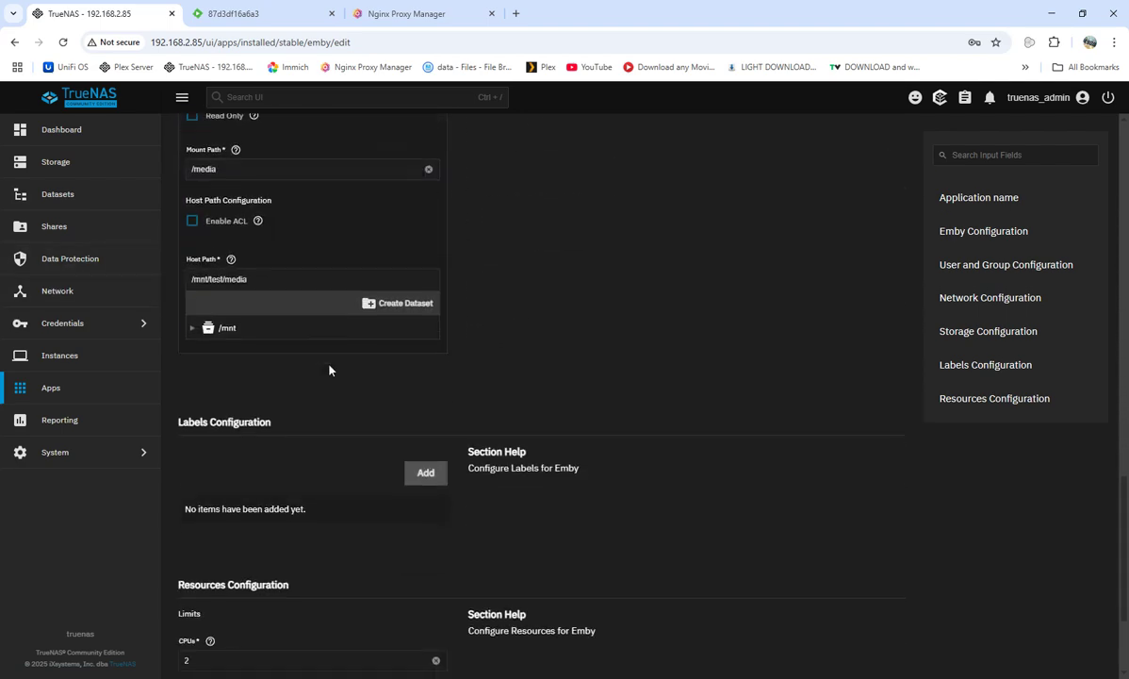
{"action": "scroll", "coordinate": [306, 342], "scroll_direction": "up", "scroll_amount": 3}
{"action": "scroll", "coordinate": [303, 342], "scroll_direction": "up", "scroll_amount": 4}
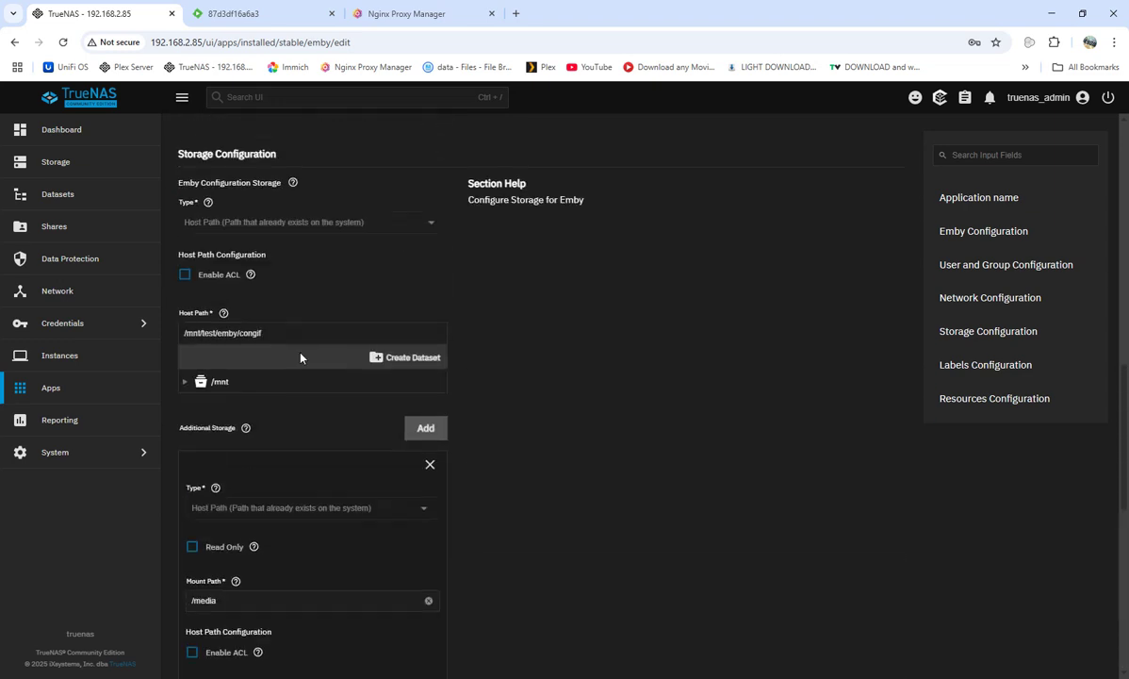